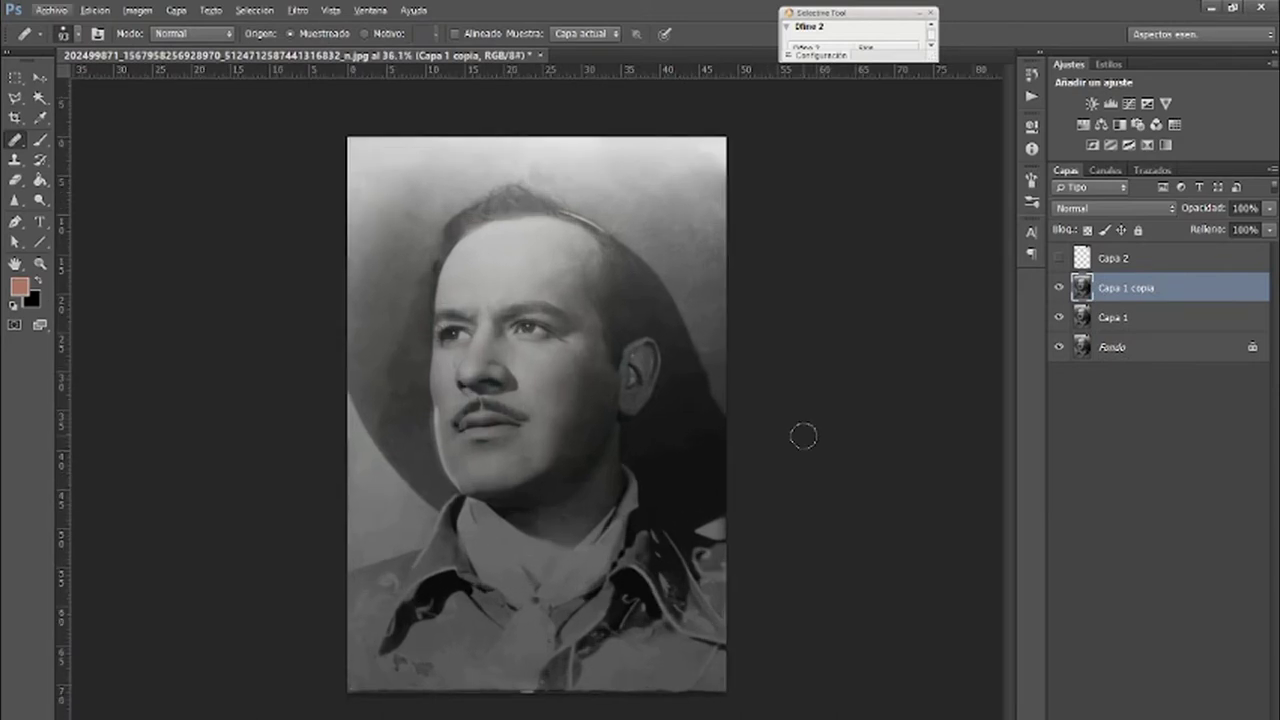
- Scale the Capa 1 copia layer to about 101% and nudge it up and left so it covers the flawed lower image edge
click(1060, 259)
scroll(363, 543, up, 5)
scroll(357, 551, down, 4)
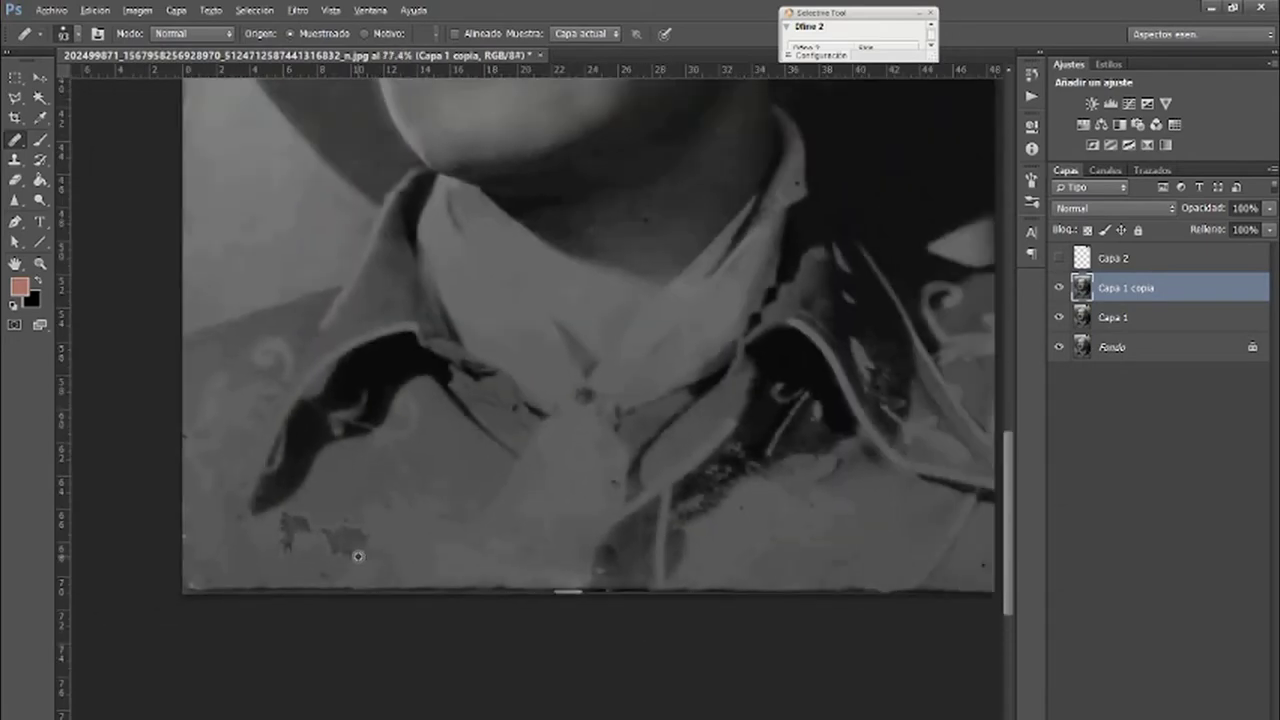
scroll(452, 579, up, 6)
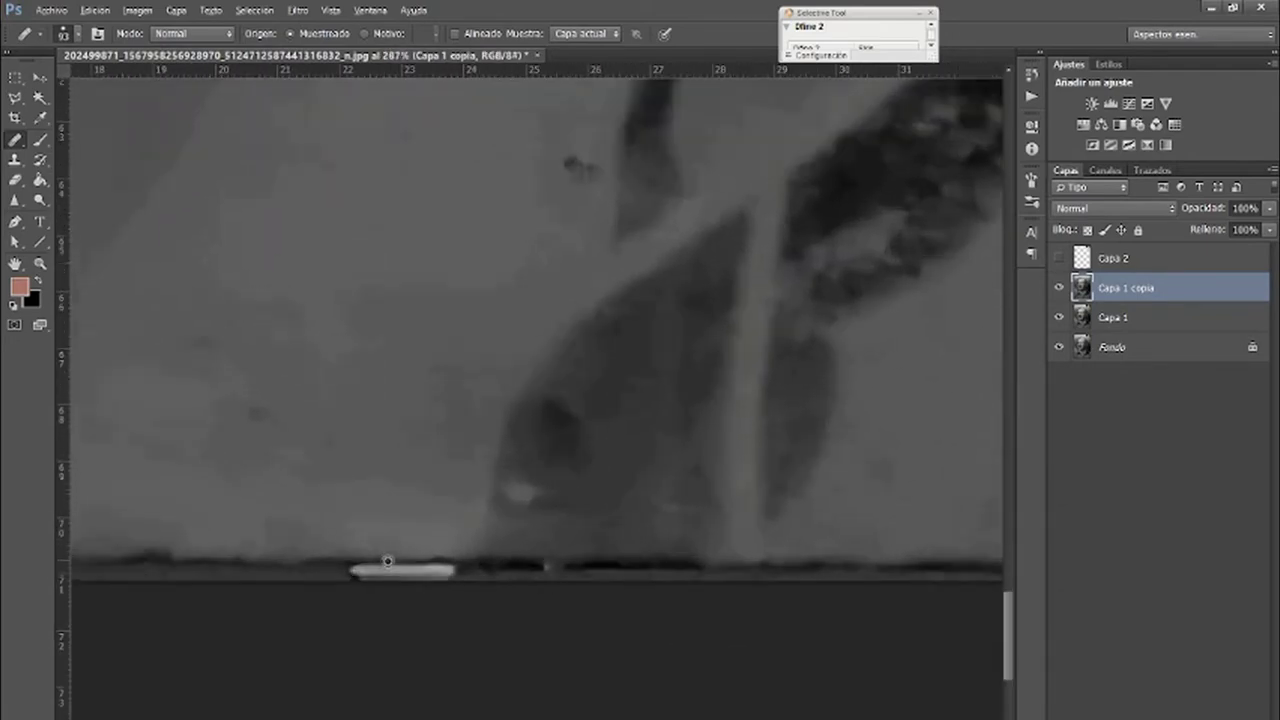
scroll(388, 561, down, 7)
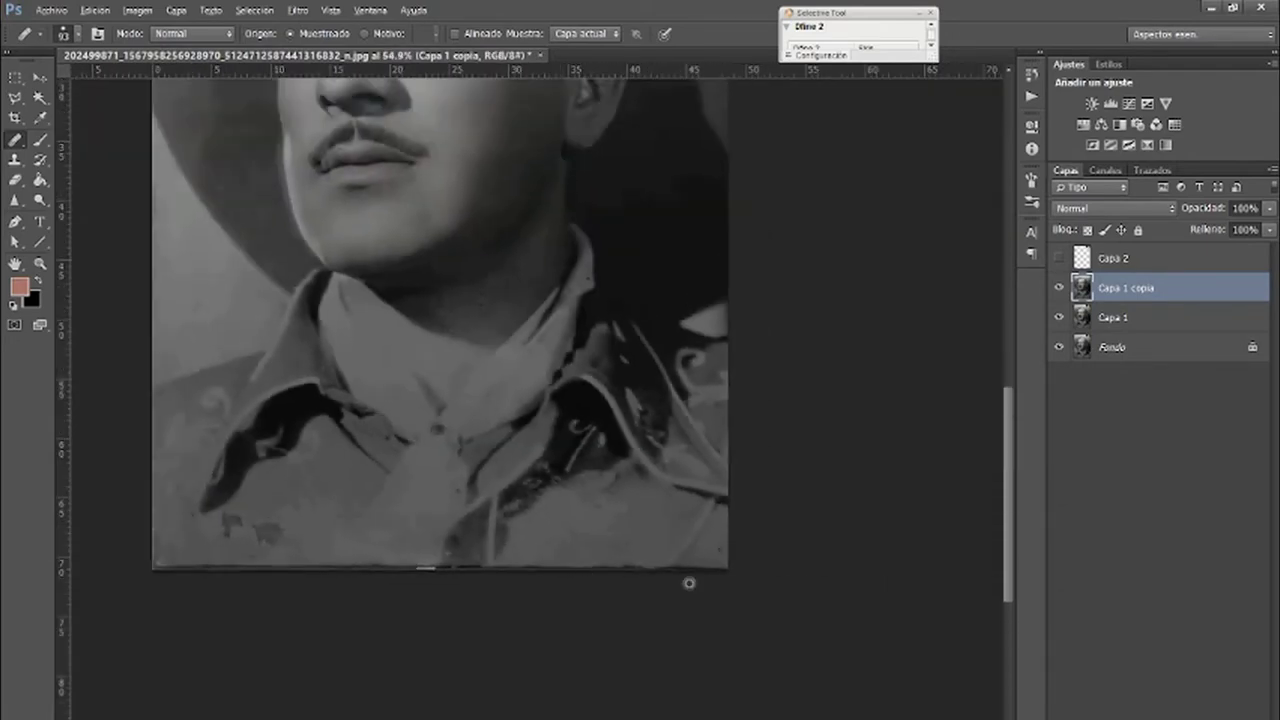
key(alt)
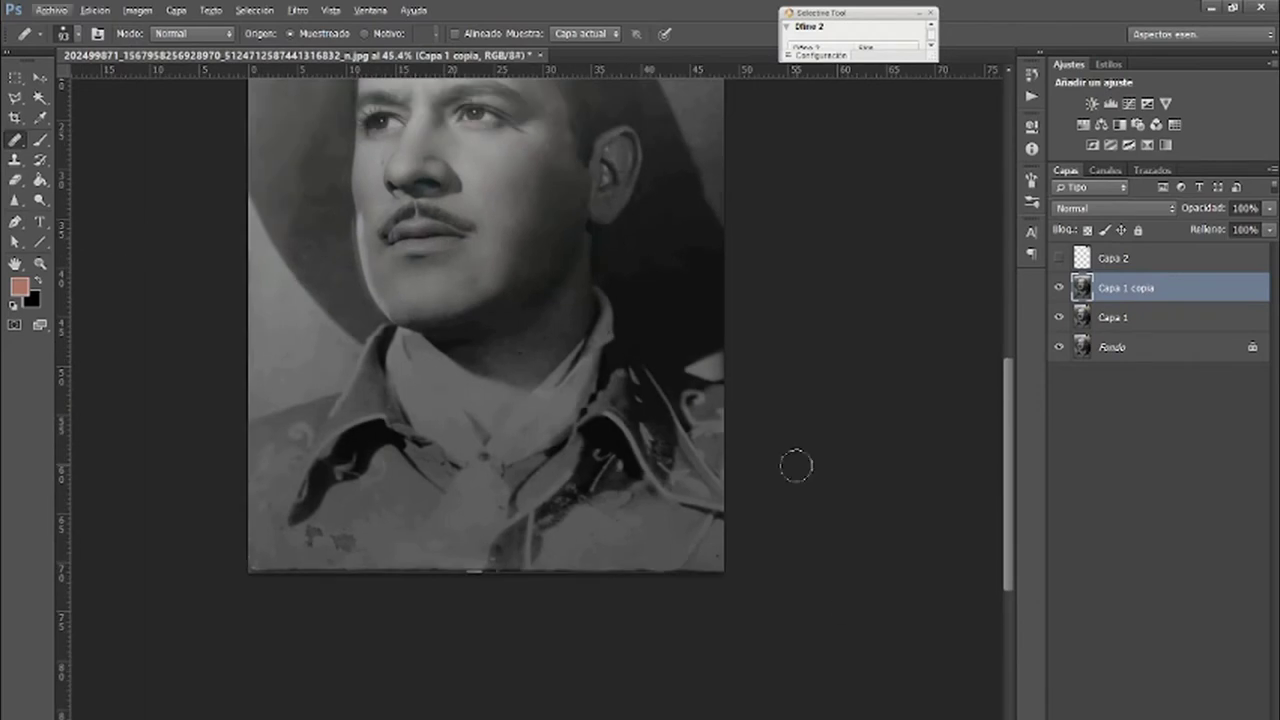
key(ctrl+t)
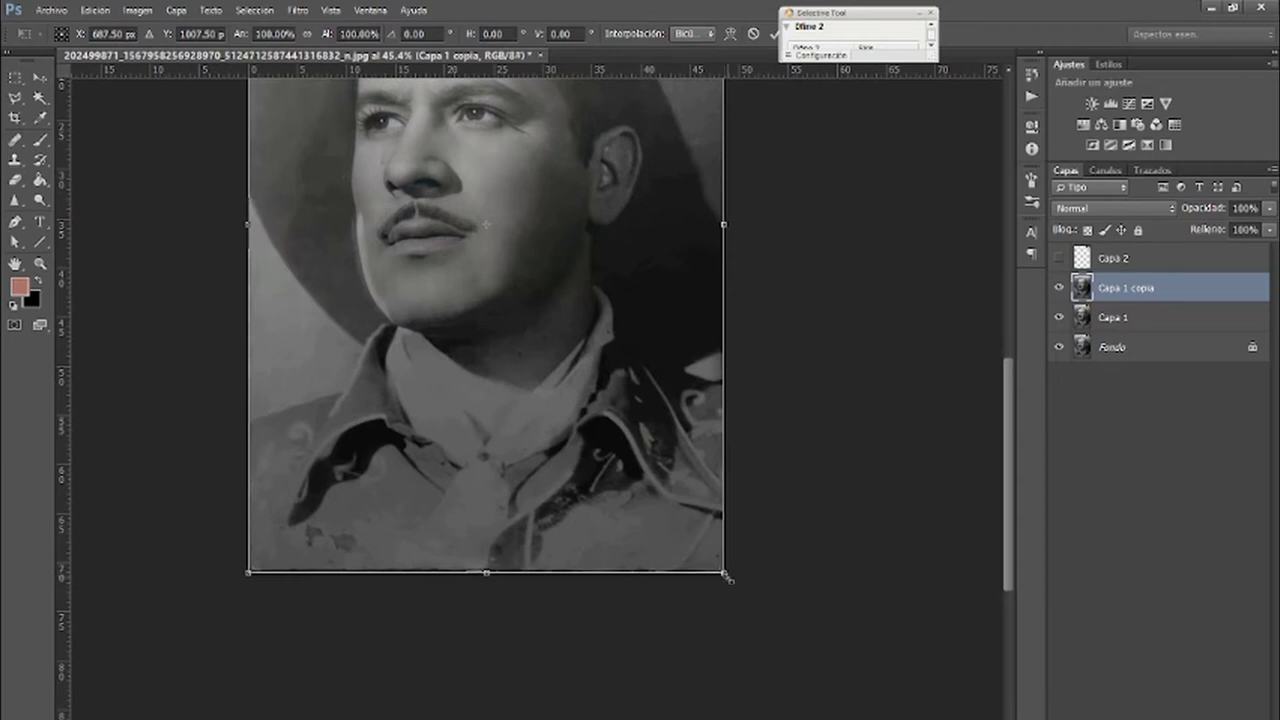
drag(722, 574, 730, 579)
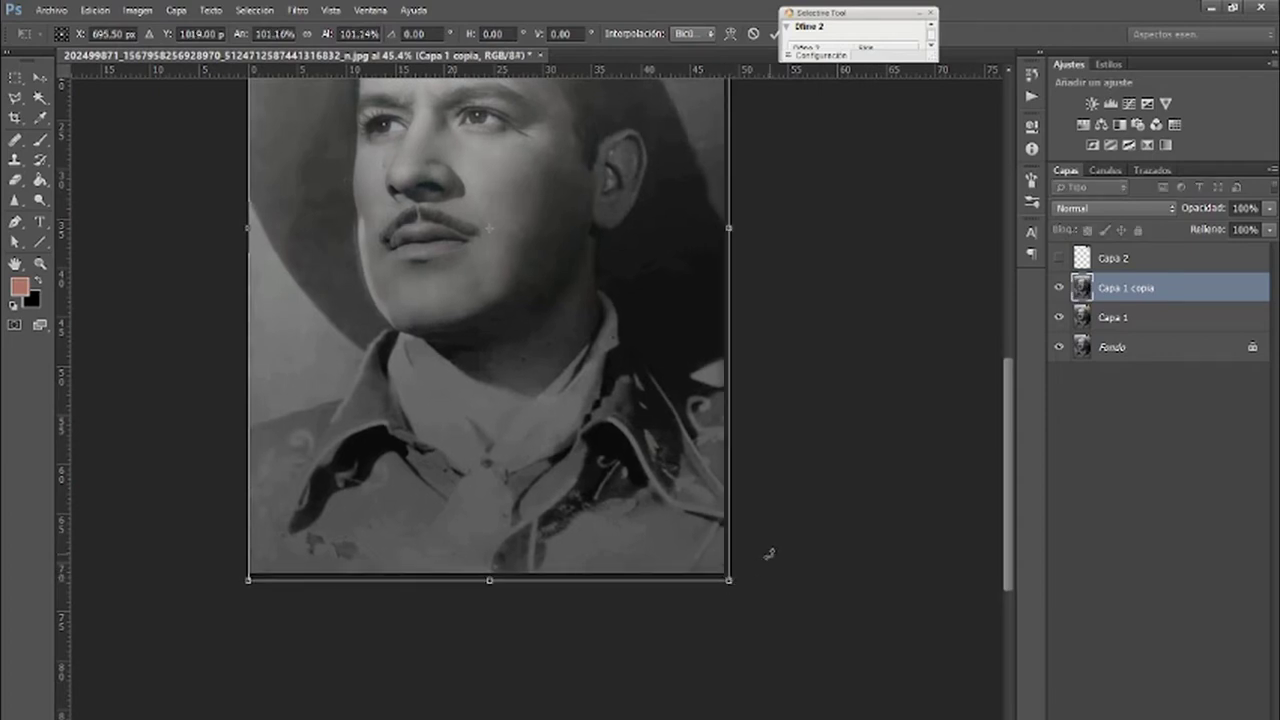
key(shift+Left)
key(shift+Up)
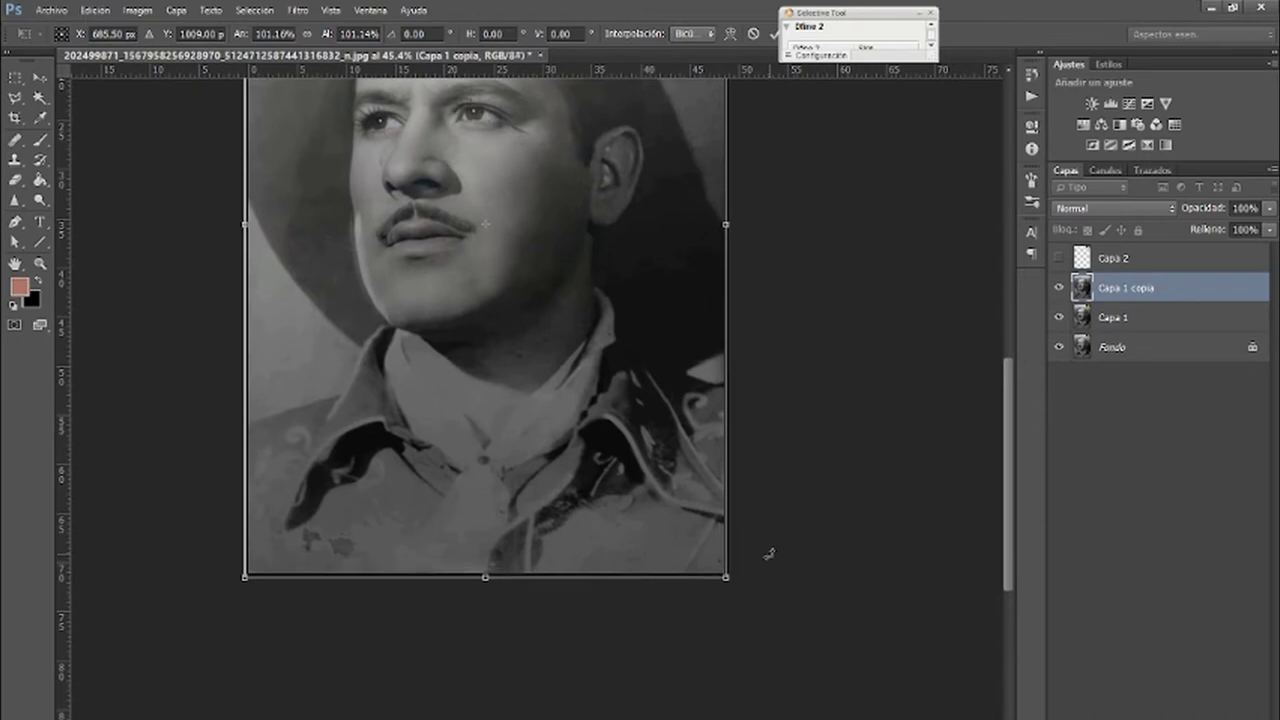
click(773, 33)
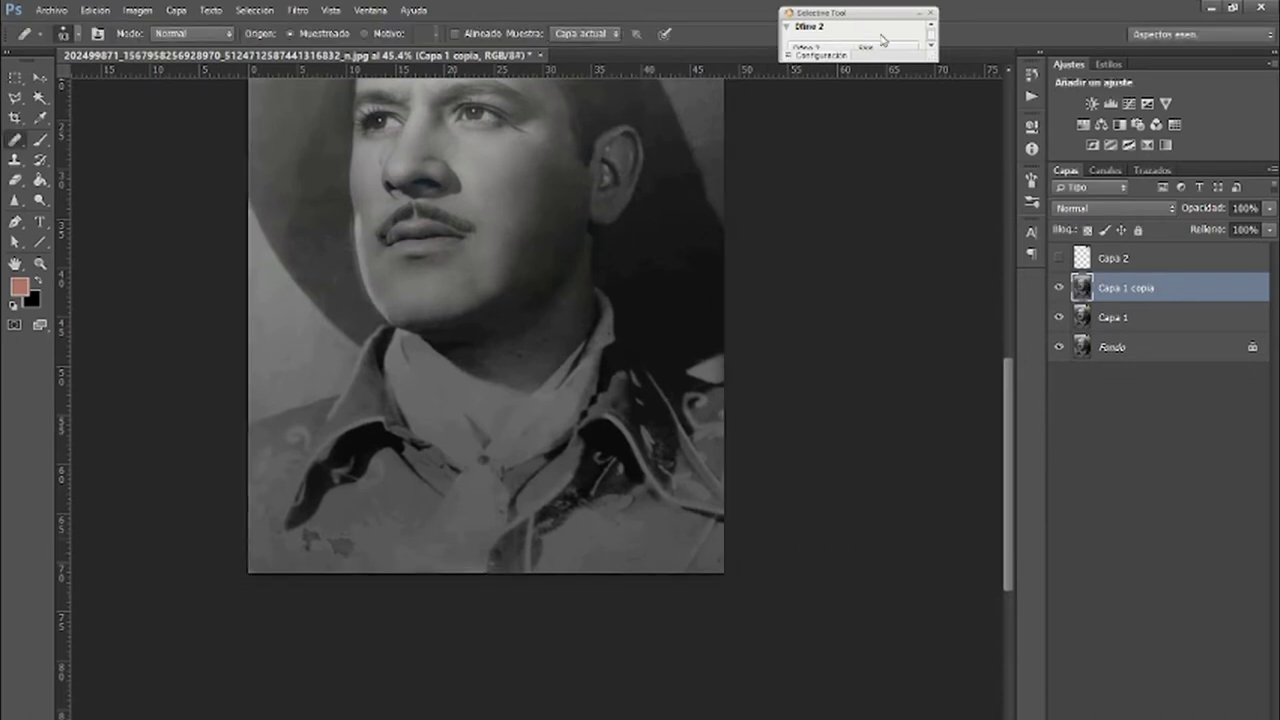
- Collapse the floating Selective Tool palette and delete the Capa 1 layer
click(919, 13)
scroll(756, 541, up, 3)
scroll(756, 541, down, 3)
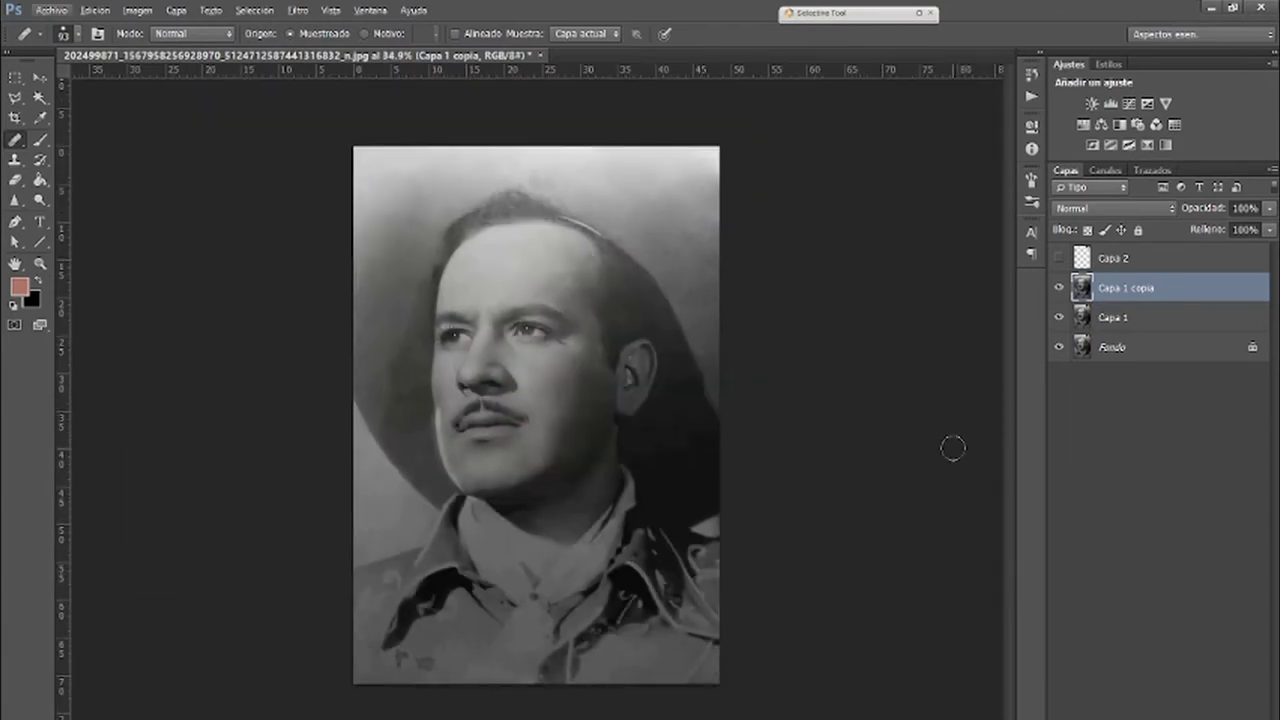
click(1097, 320)
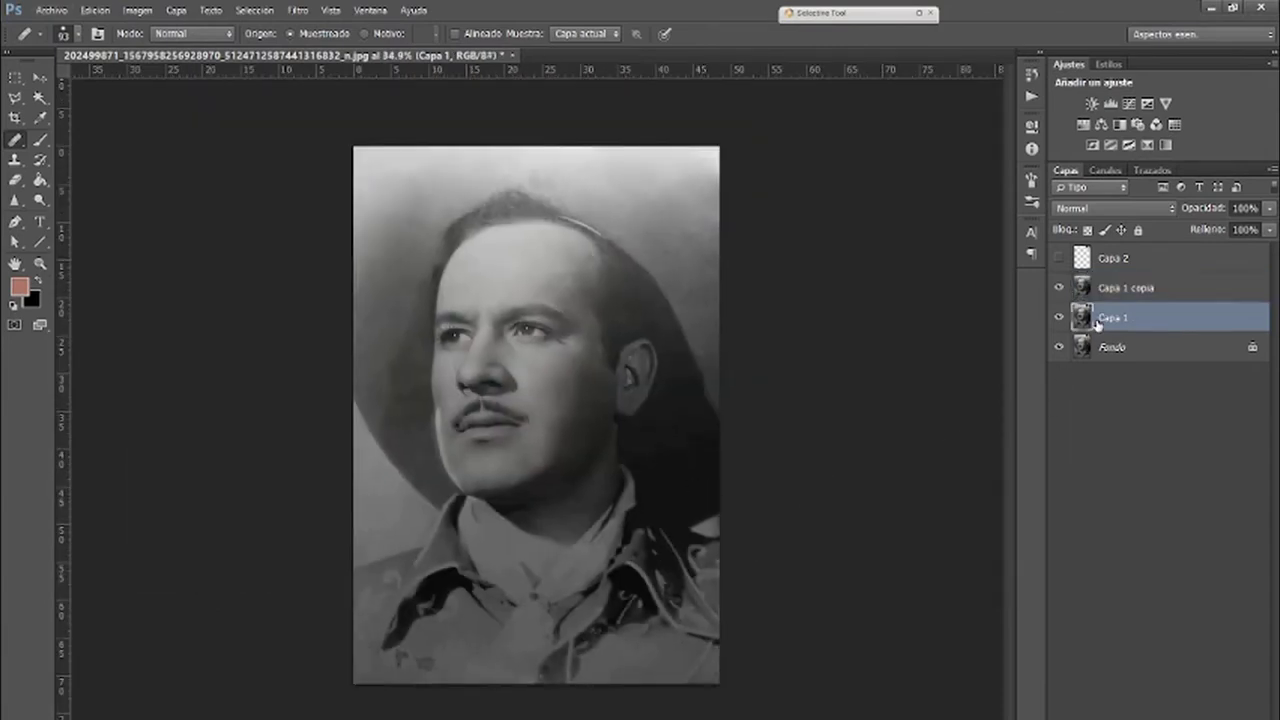
key(Delete)
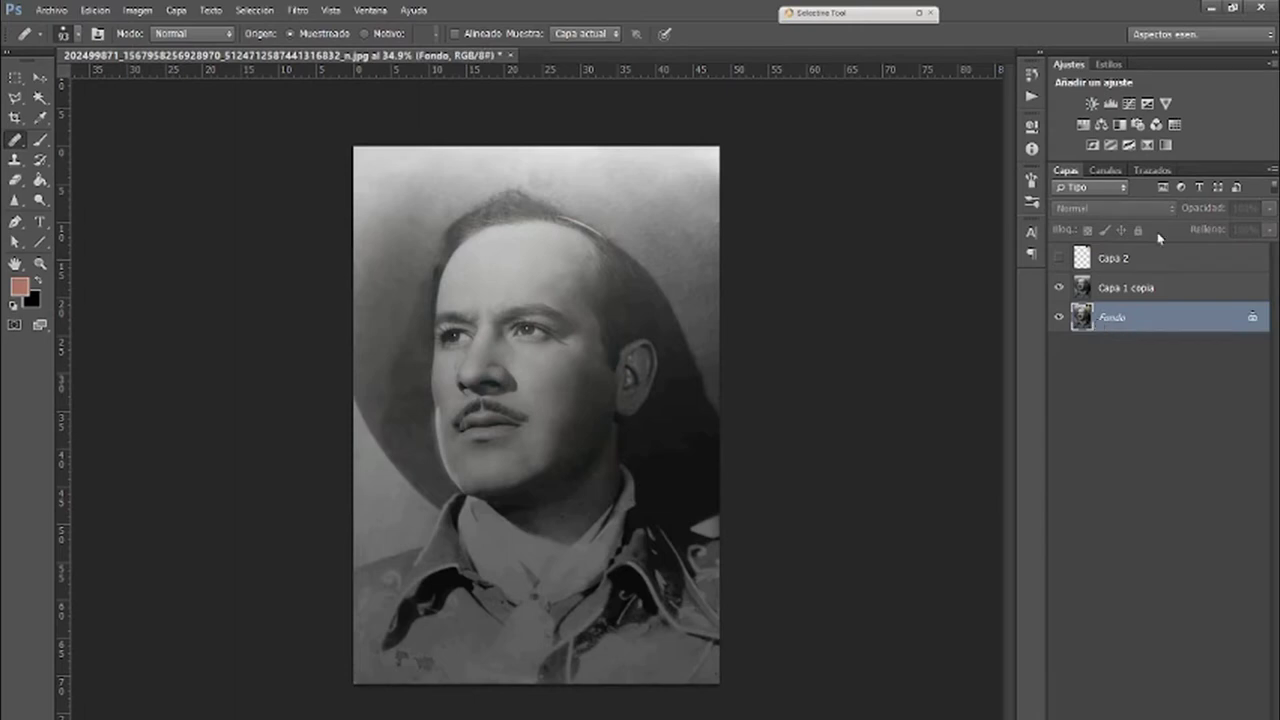
- Rename the Capa 1 copia layer as "Base para color" and duplicate it
click(1129, 291)
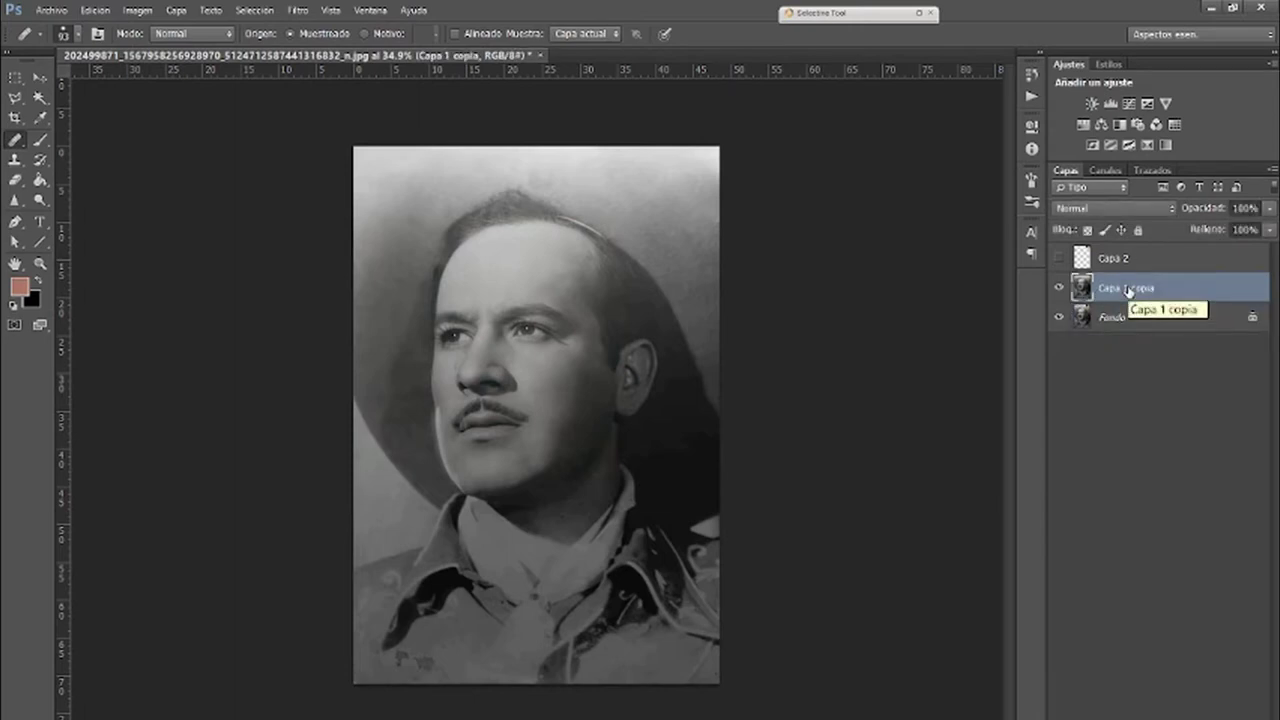
double_click(1129, 289)
text(Revelpiel color)
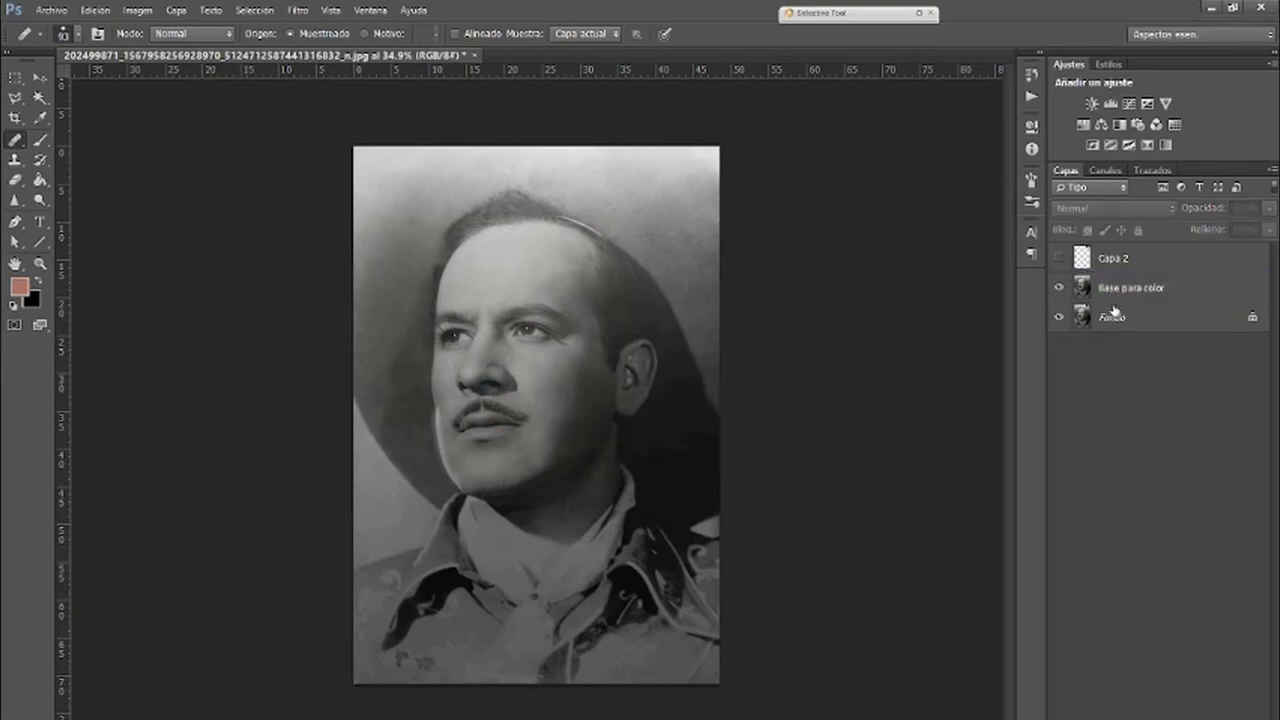
click(1115, 300)
key(ctrl+j)
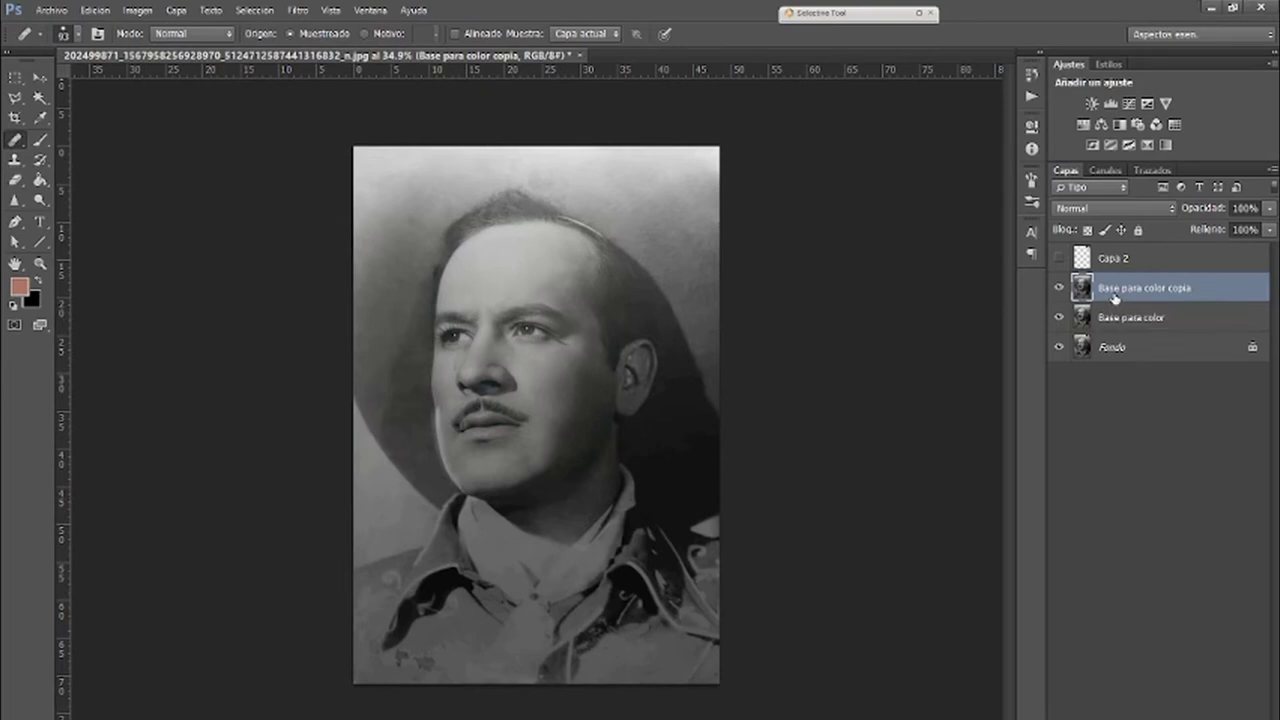
- Open "Pedro Infante con su perico Iluminación, color más claro cabello.jpg" from the Pedro Infante project folder and take its light pink skin tone as foreground colour
key(ctrl+o)
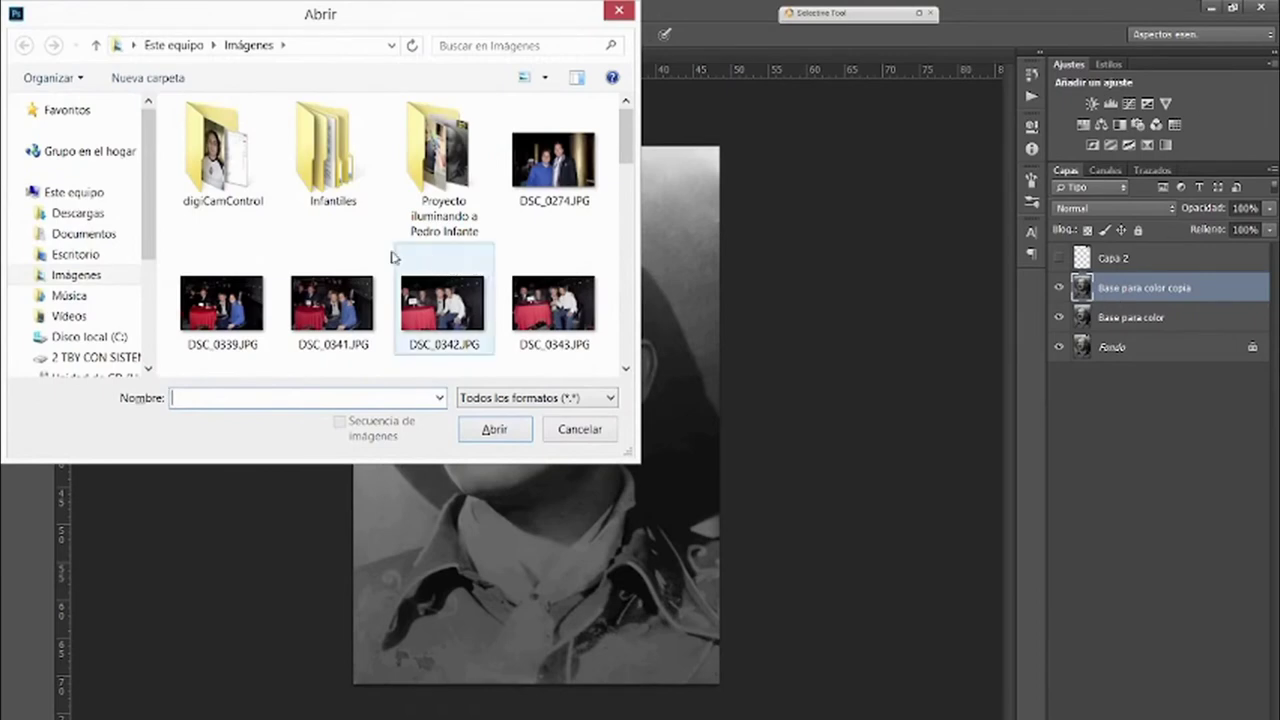
double_click(452, 187)
click(338, 160)
double_click(338, 160)
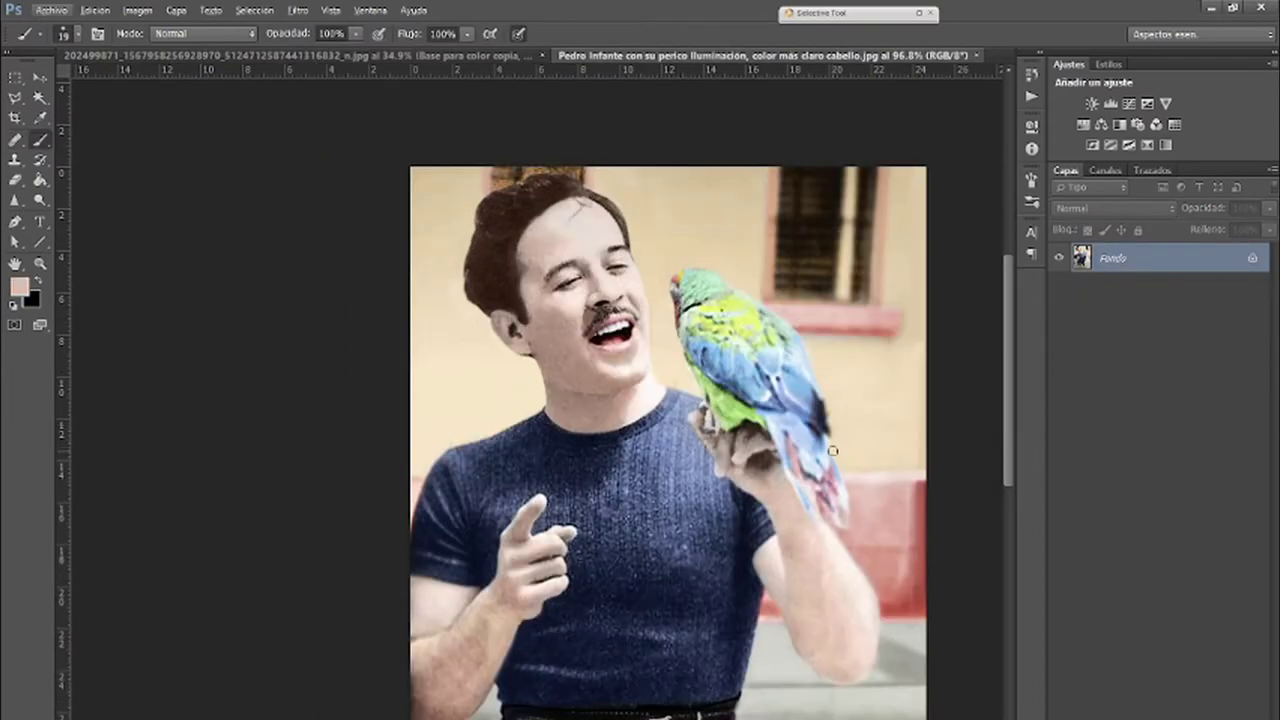
- Return to the black-and-white portrait and set the Base para color copia layer's blend mode to Color
key(ctrl+Tab)
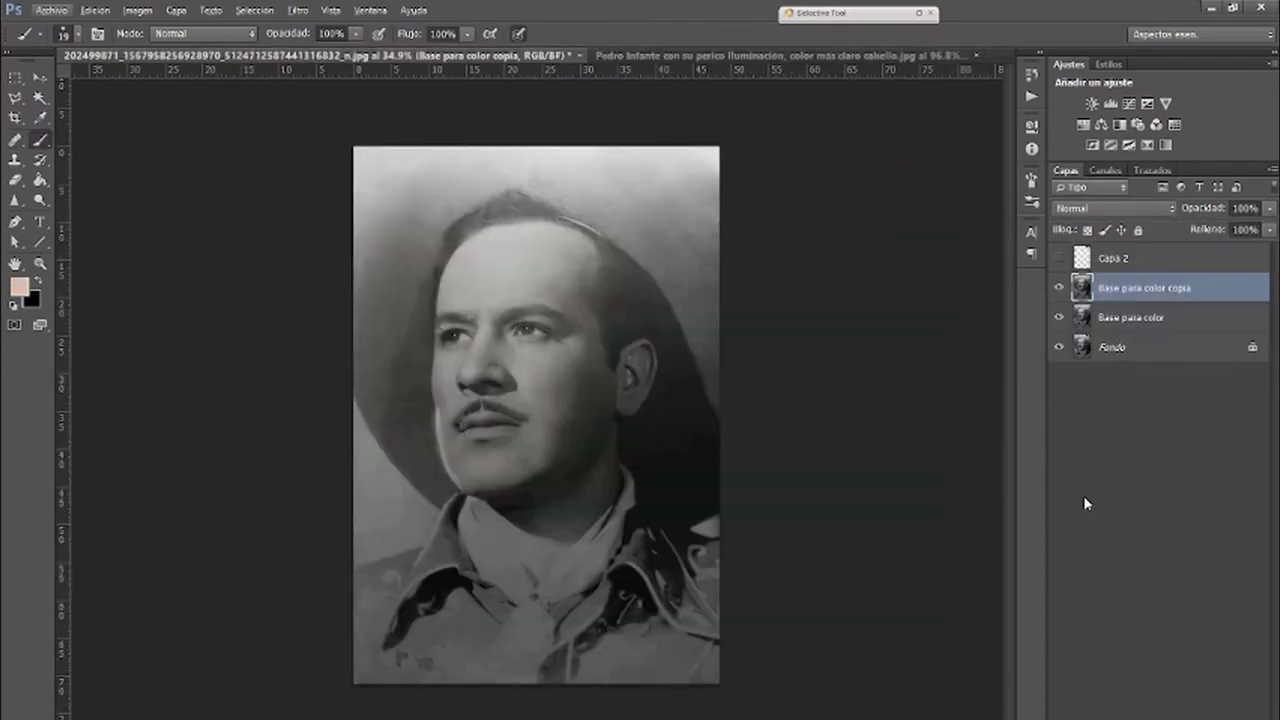
click(1173, 209)
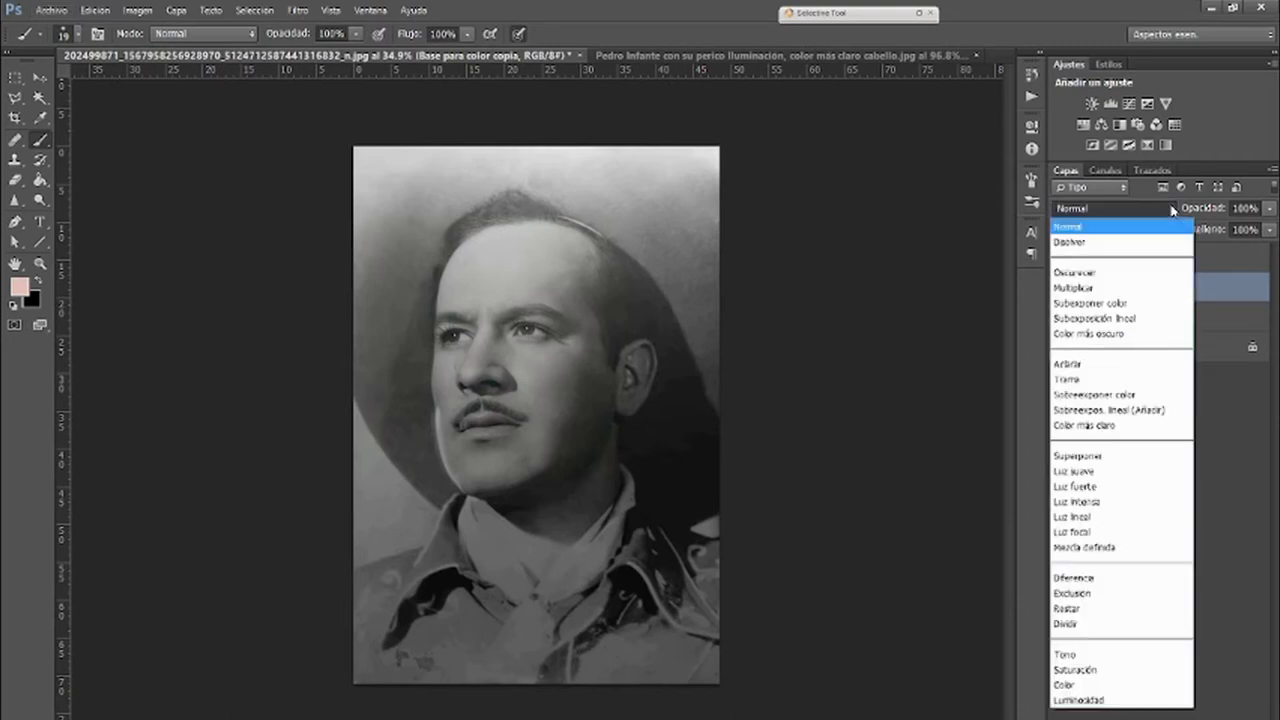
click(1064, 686)
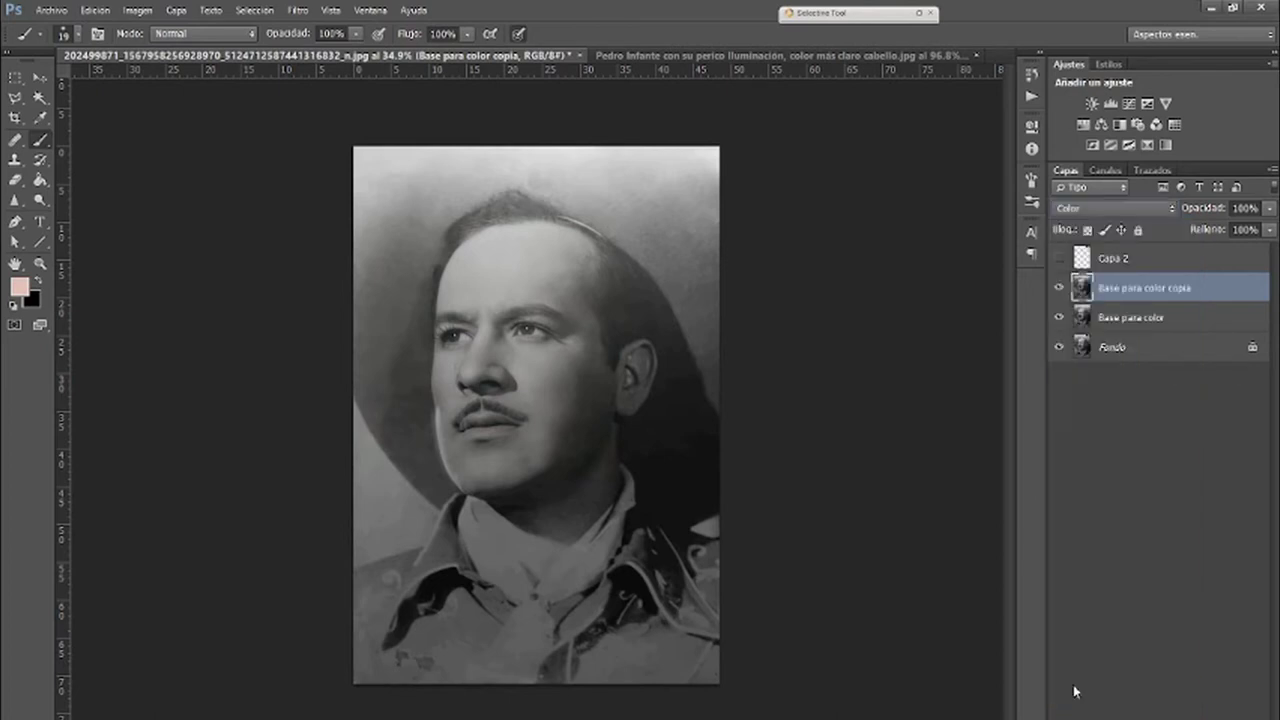
- Set the soft brush to 121 px with 0% hardness and 87% opacity
right_click(553, 290)
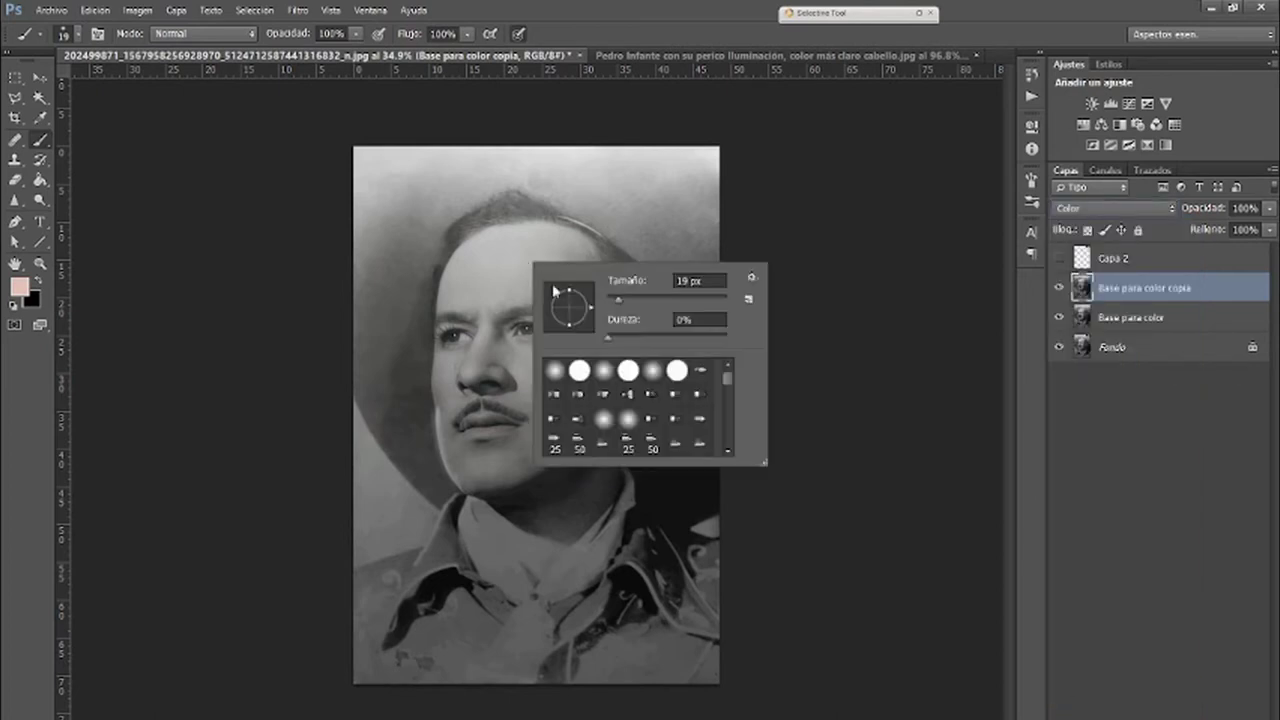
click(672, 300)
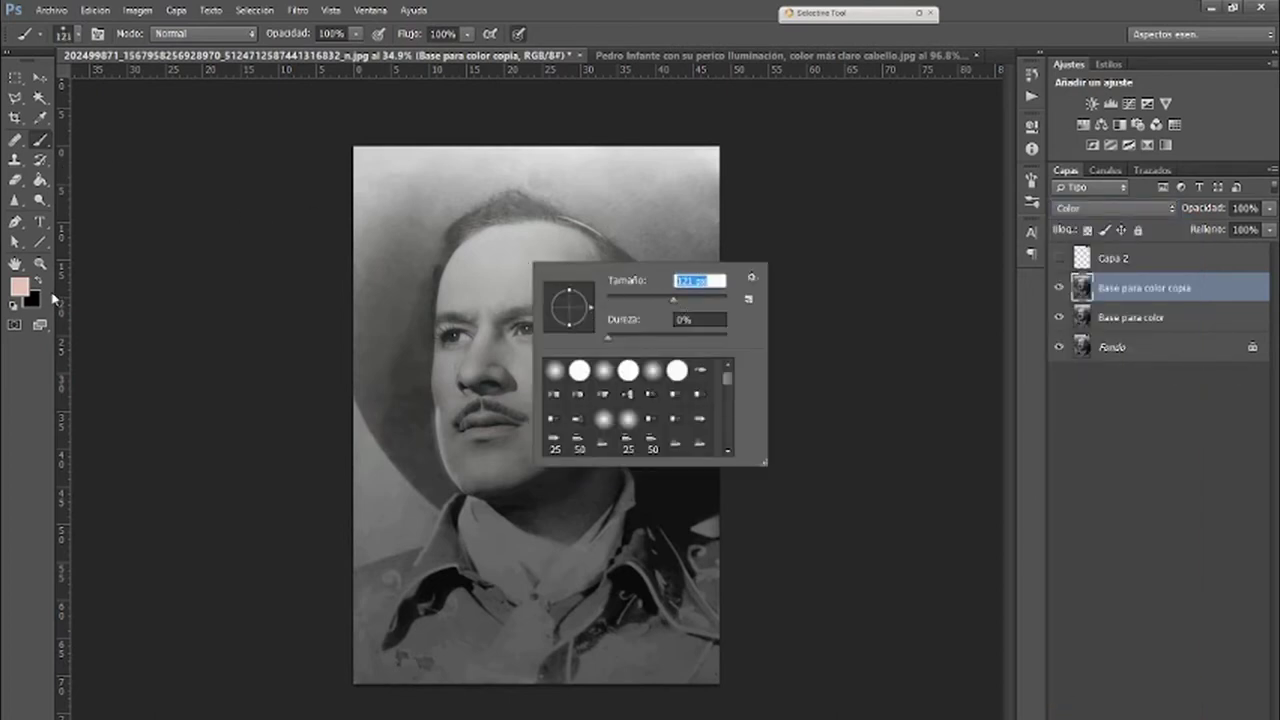
click(355, 34)
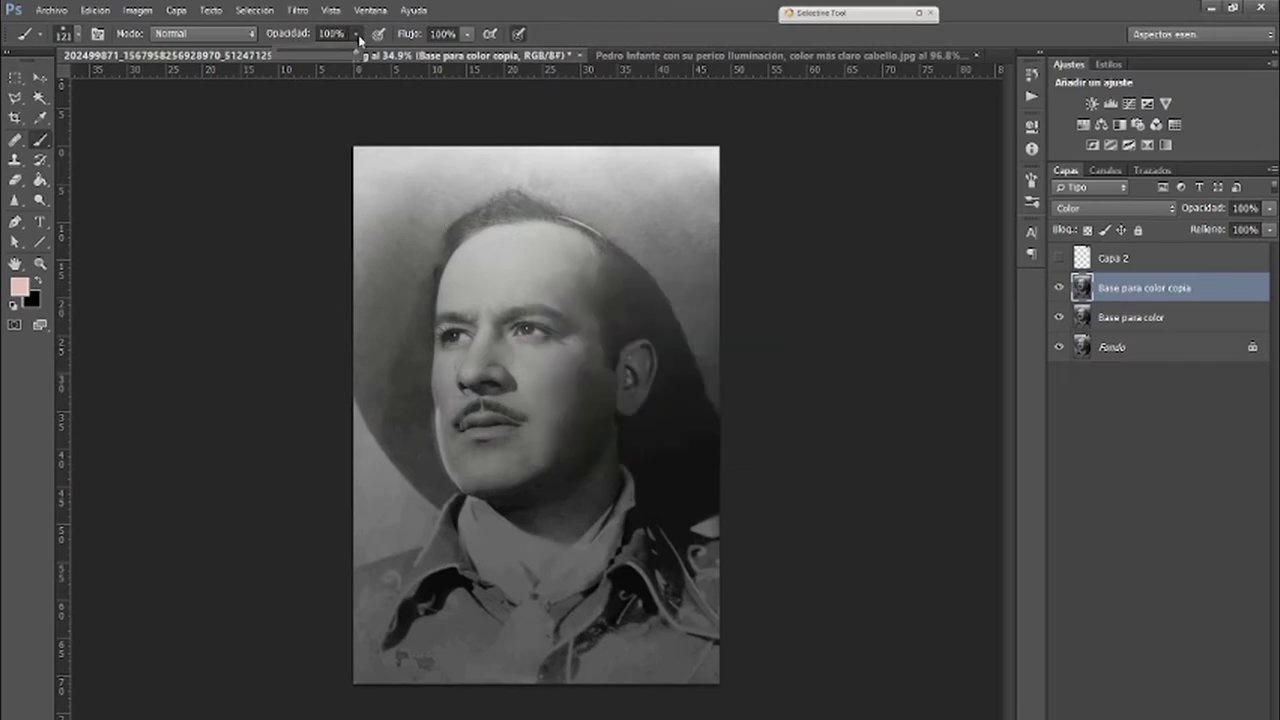
drag(358, 58, 348, 56)
- Paint the pink skin tone over the forehead, the nose and the cheek beneath the eye nearer the ear
click(520, 274)
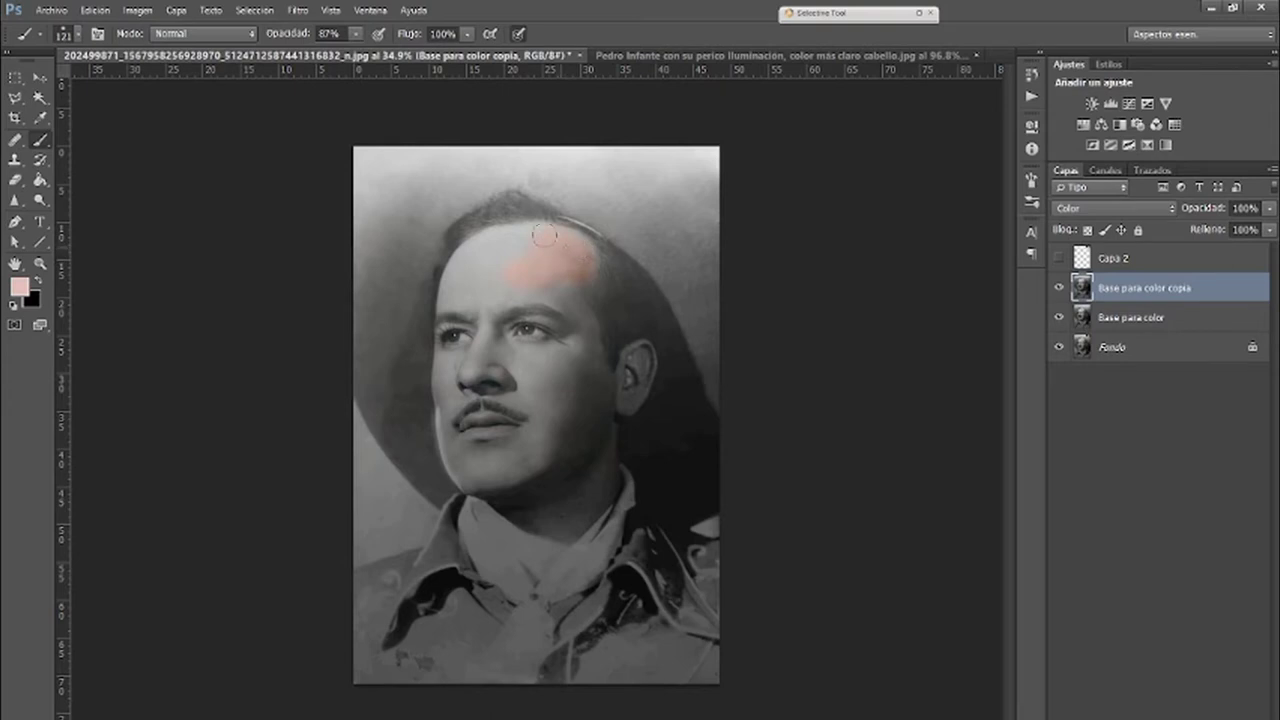
mouse_move(533, 245)
mouse_down()
mouse_move(462, 268)
mouse_move(489, 249)
mouse_up()
drag(535, 378, 495, 365)
- Reduce the brush to 29 px and paint skin tone around the eye nearer the ear, covering the eyelids and both corners
scroll(505, 366, up, 5)
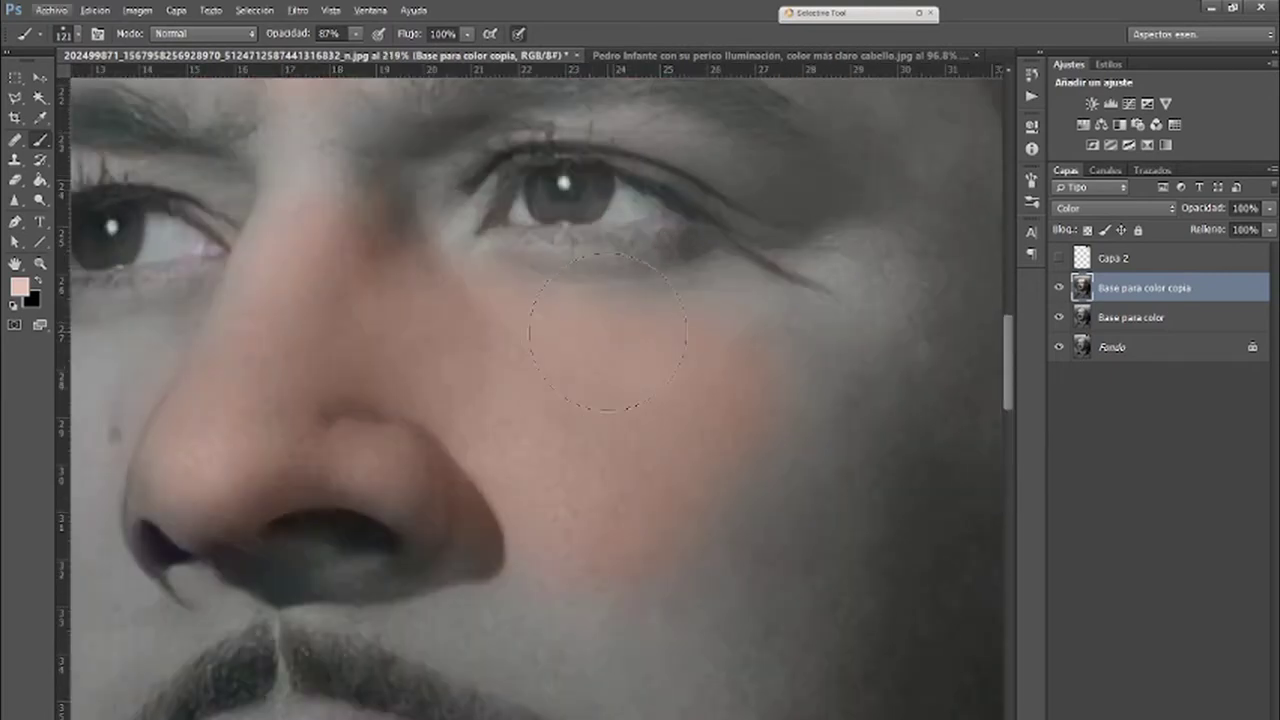
right_click(697, 362)
drag(697, 362, 706, 365)
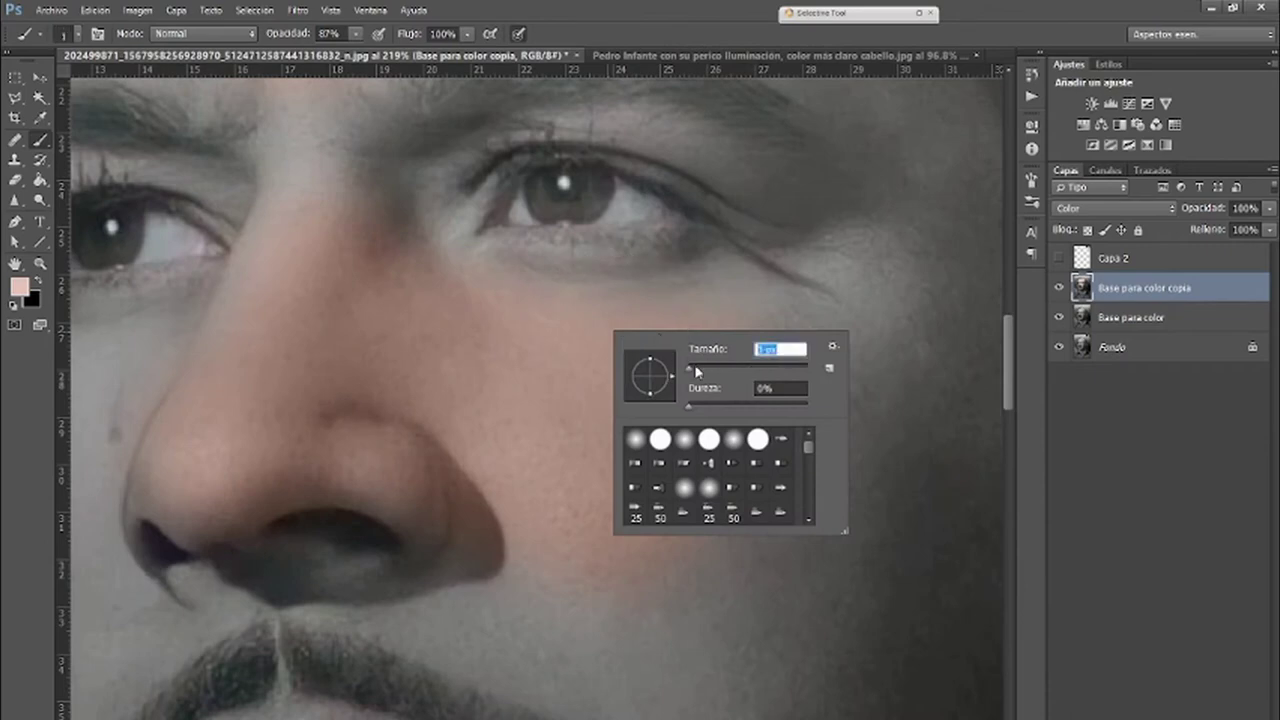
mouse_move(443, 235)
mouse_down()
mouse_move(496, 262)
mouse_move(580, 264)
mouse_up()
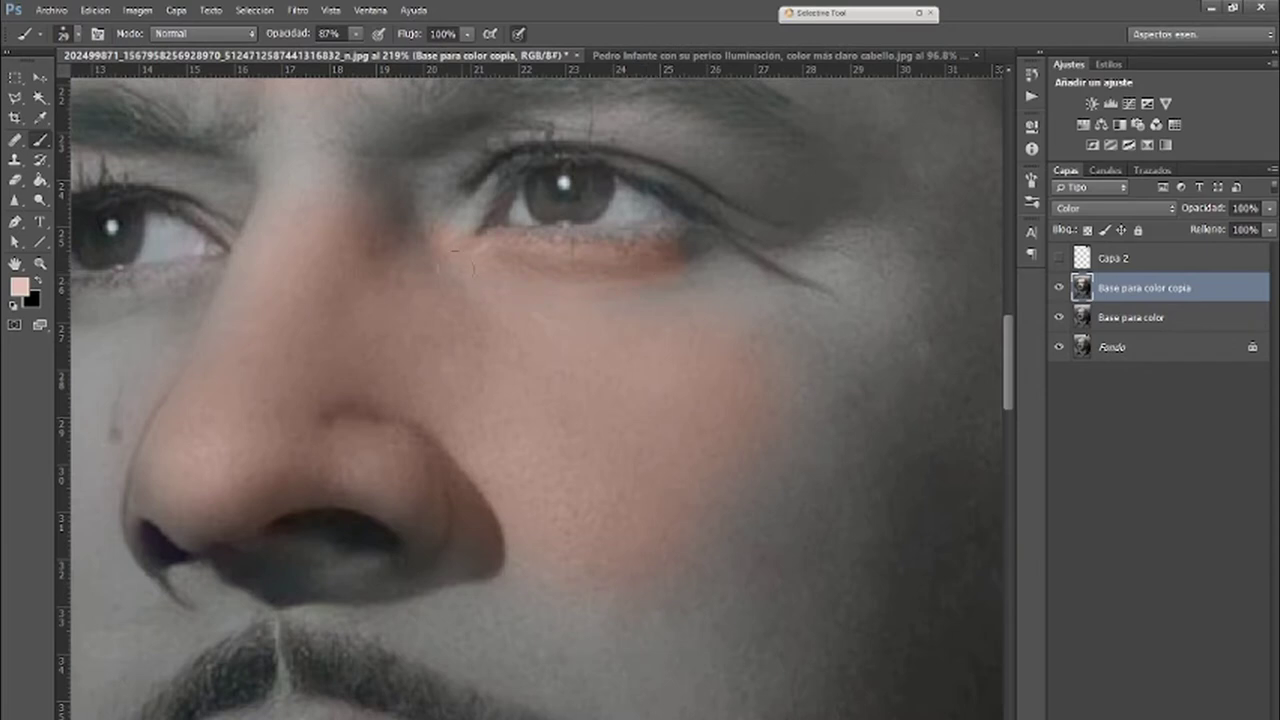
mouse_move(462, 192)
mouse_down()
mouse_move(488, 176)
mouse_move(496, 204)
mouse_up()
mouse_move(457, 150)
mouse_down()
mouse_move(544, 148)
mouse_move(470, 165)
mouse_move(588, 146)
mouse_up()
mouse_move(680, 130)
mouse_down()
mouse_move(716, 174)
mouse_move(592, 140)
mouse_move(712, 186)
mouse_move(728, 235)
mouse_move(590, 258)
mouse_move(783, 248)
mouse_move(660, 268)
mouse_move(802, 255)
mouse_move(780, 278)
mouse_move(749, 189)
mouse_move(719, 208)
mouse_move(837, 230)
mouse_move(697, 138)
mouse_up()
- Enlarge the brush to 91 px and paint skin tone over the temple and down the side of the face toward the ear
scroll(560, 350, down, 4)
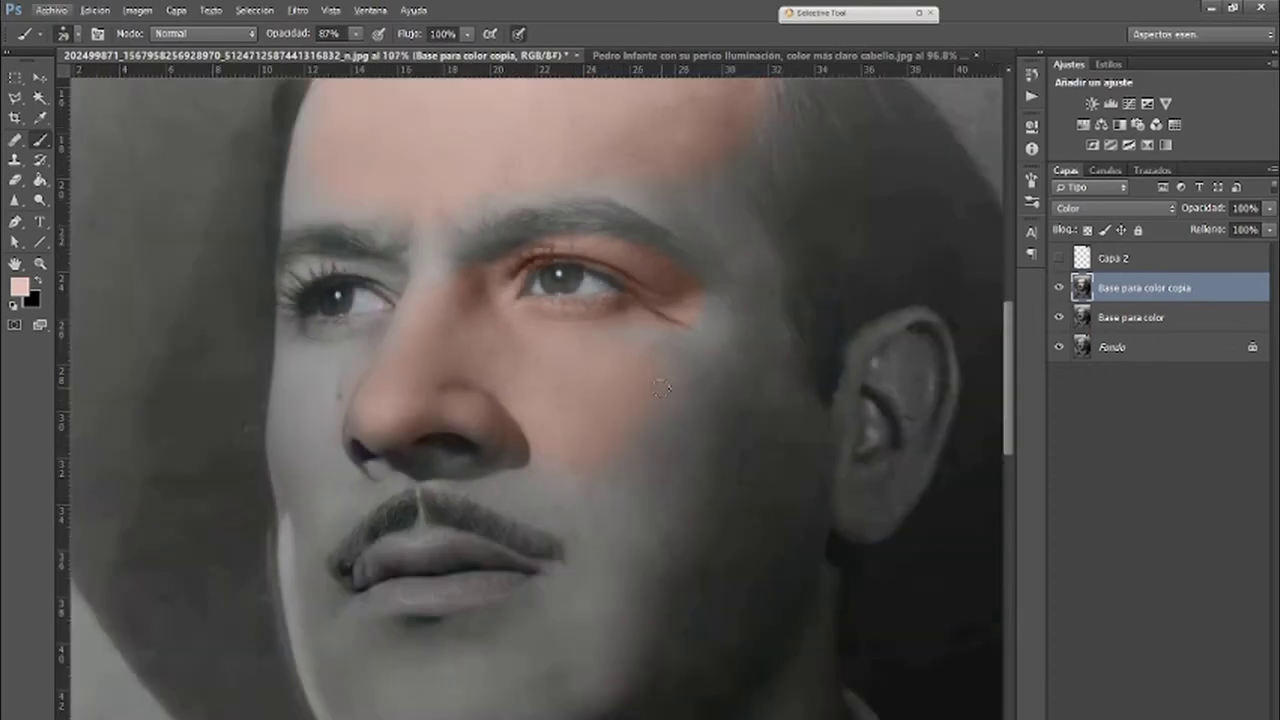
right_click(662, 388)
drag(825, 425, 810, 425)
key(Return)
mouse_move(735, 255)
mouse_down()
mouse_move(714, 266)
mouse_move(704, 255)
mouse_up()
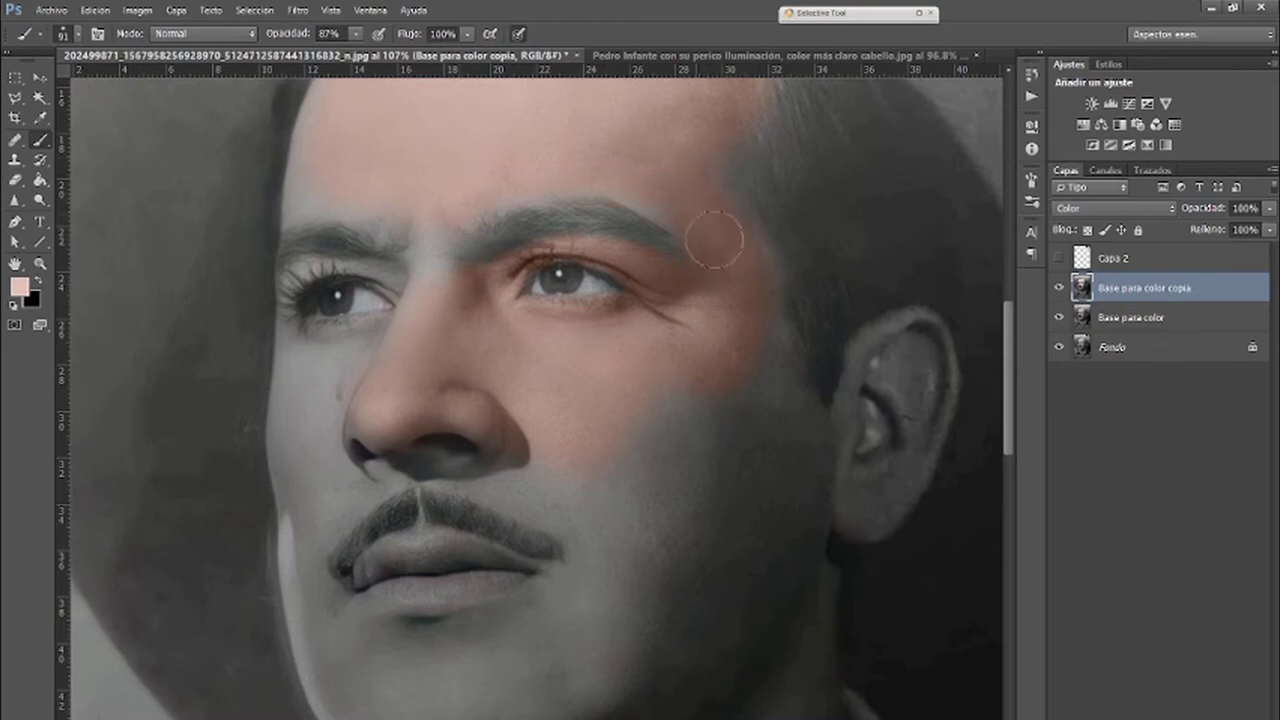
mouse_move(625, 155)
mouse_down()
mouse_move(737, 257)
mouse_move(737, 137)
mouse_move(743, 380)
mouse_move(789, 417)
mouse_move(760, 397)
mouse_move(791, 443)
mouse_move(783, 455)
mouse_move(717, 449)
mouse_move(669, 391)
mouse_up()
- Undo the layer mask and add a Levels adjustment layer with midtones at 1.88 and white input at 167
scroll(500, 345, down, 5)
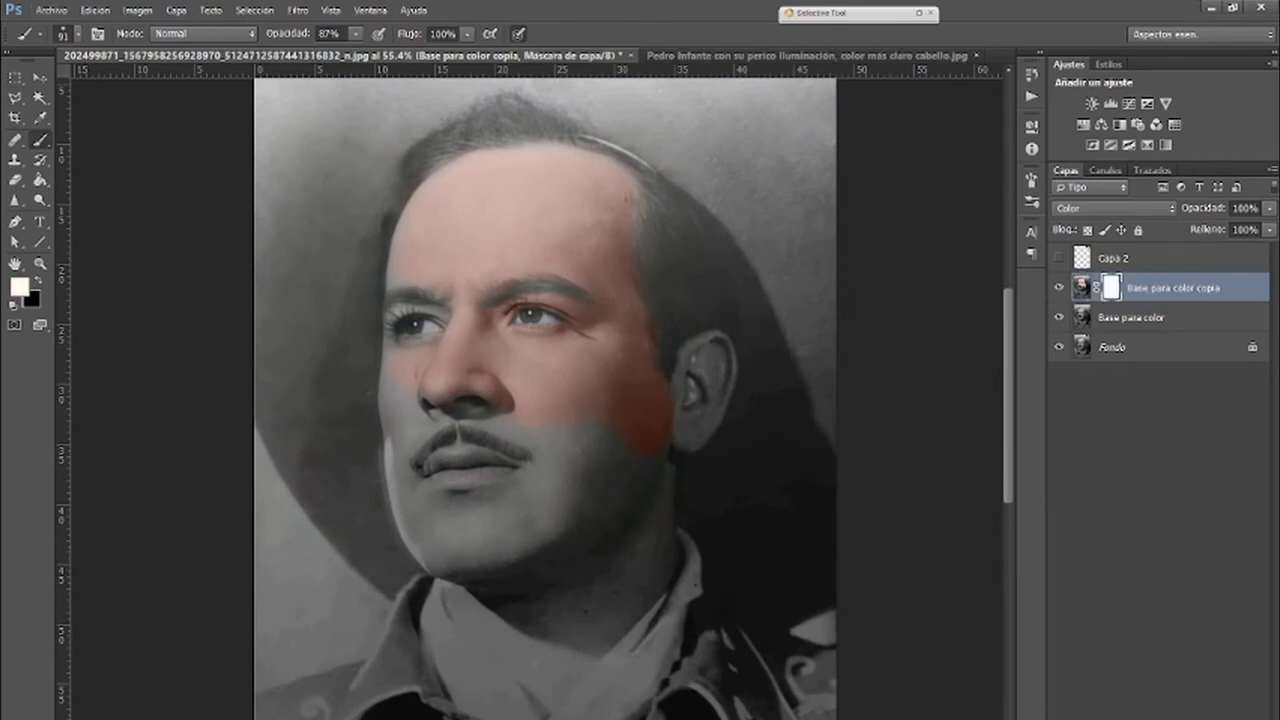
key(ctrl+z)
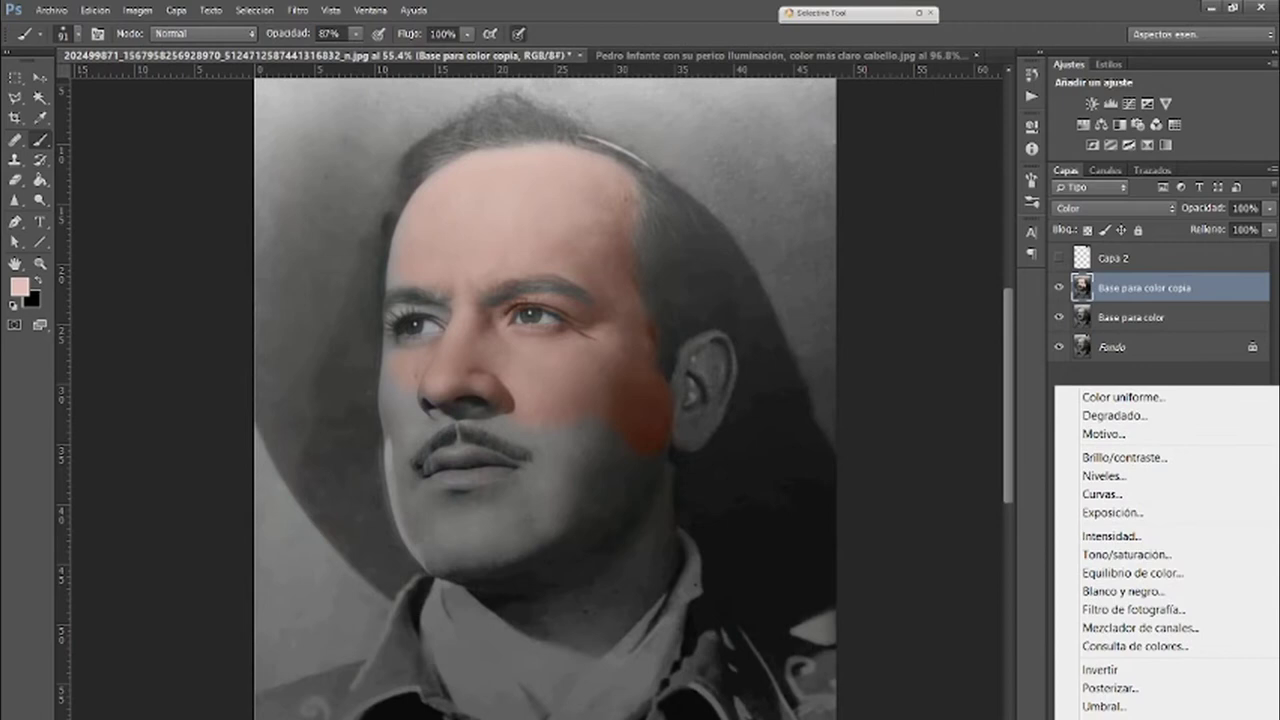
click(1115, 478)
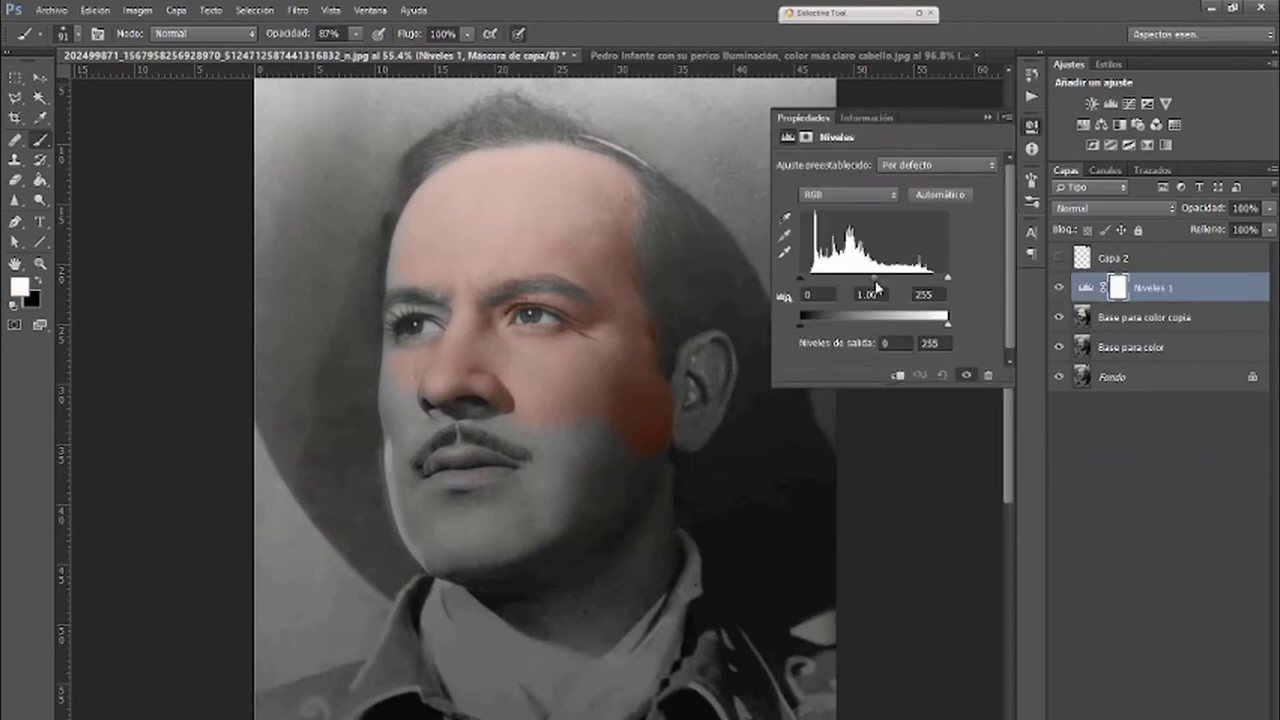
drag(873, 279, 845, 279)
drag(944, 288, 899, 294)
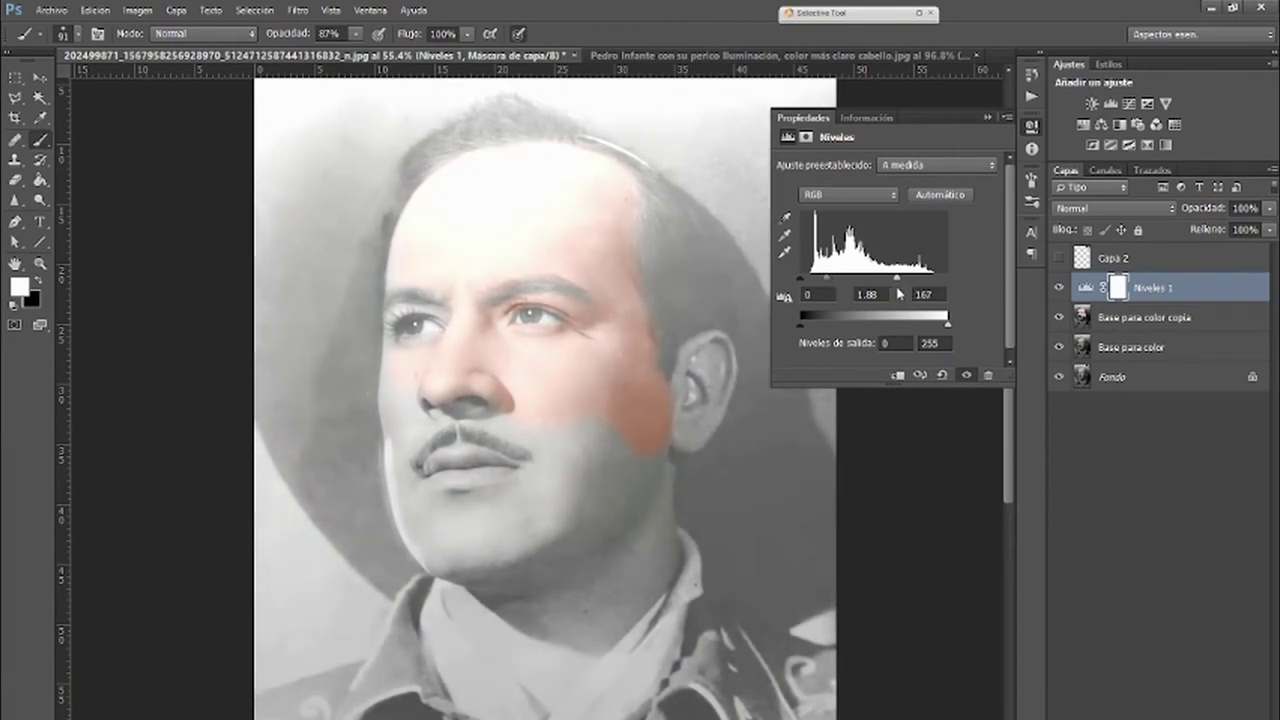
click(988, 120)
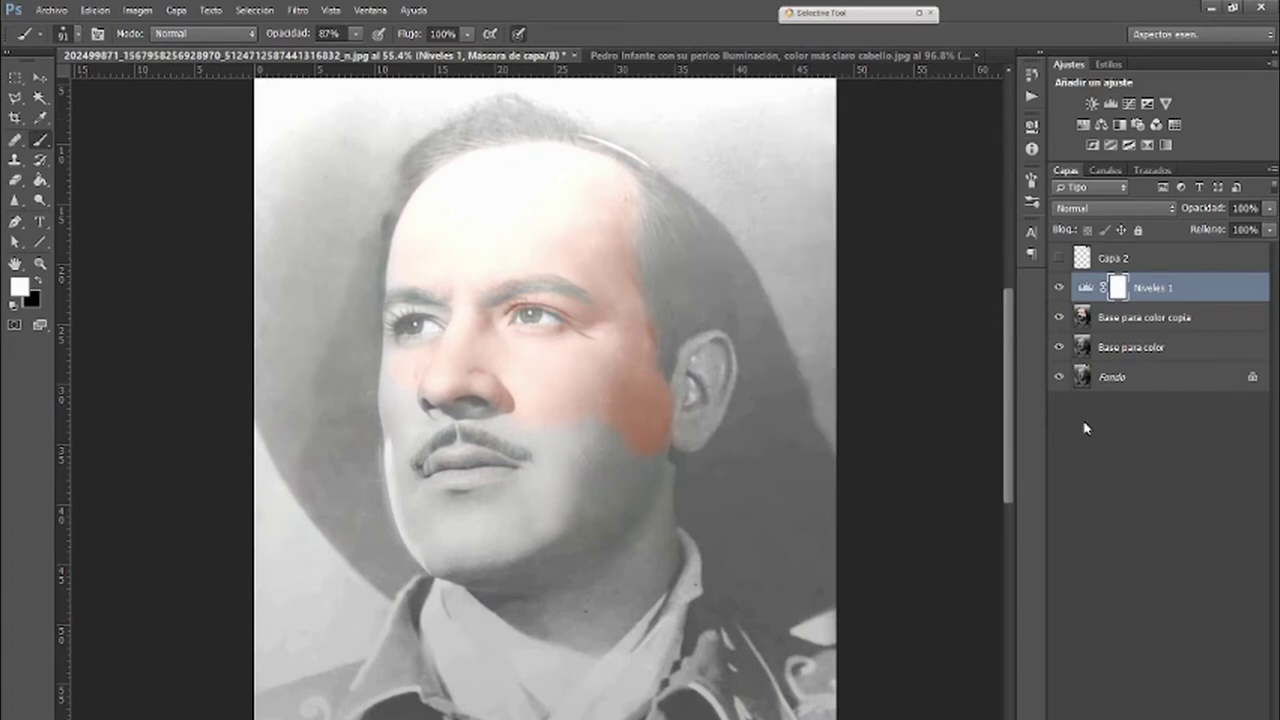
- Activate the layer Base para color copia and hide the Niveles 1 adjustment layer
click(1123, 320)
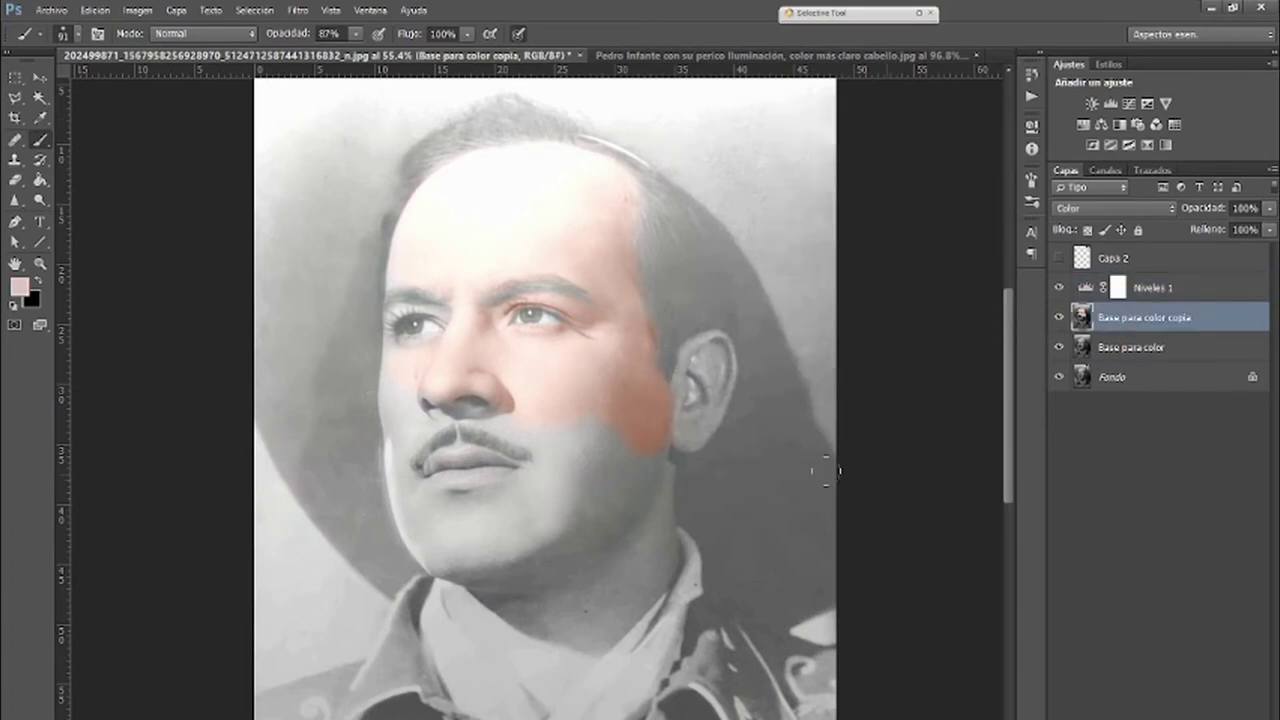
scroll(505, 216, up, 2)
scroll(505, 216, up, 3)
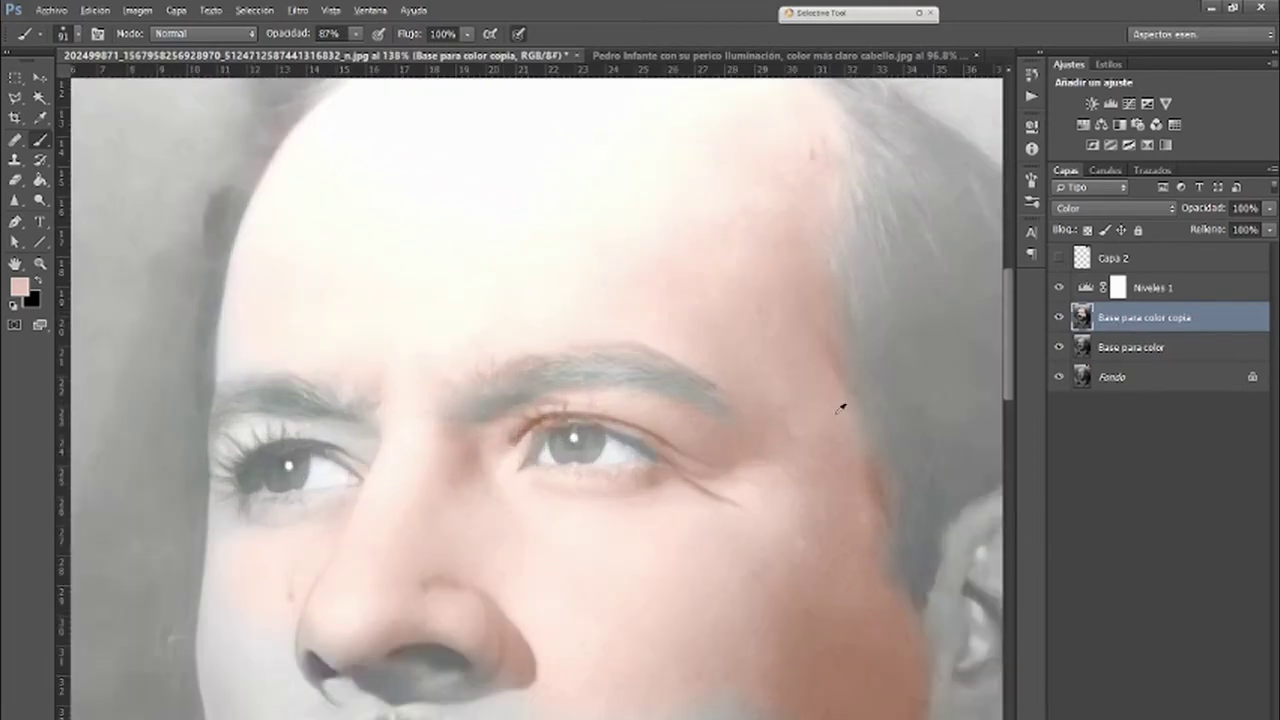
drag(767, 398, 760, 546)
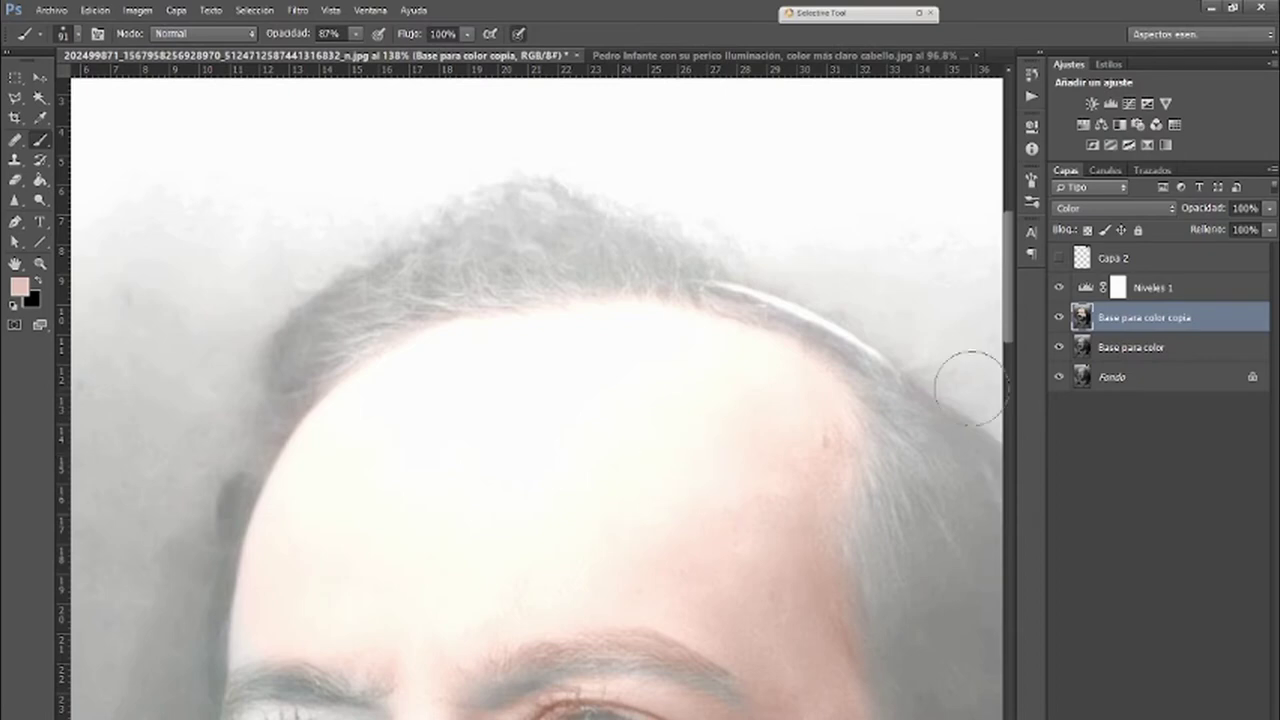
click(1060, 288)
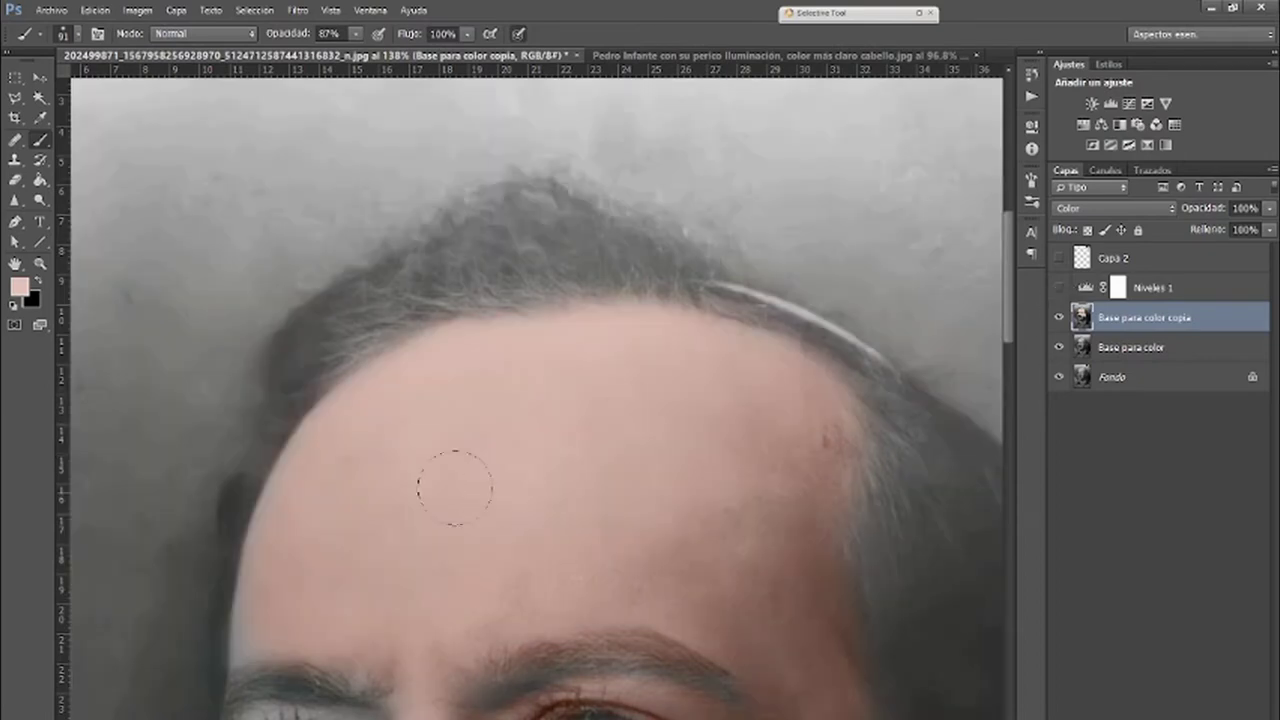
- Reduce the brush to 51 px and paint skin tone over the eyebrow and eyelids of the eye farther from the ear
scroll(674, 351, up, 4)
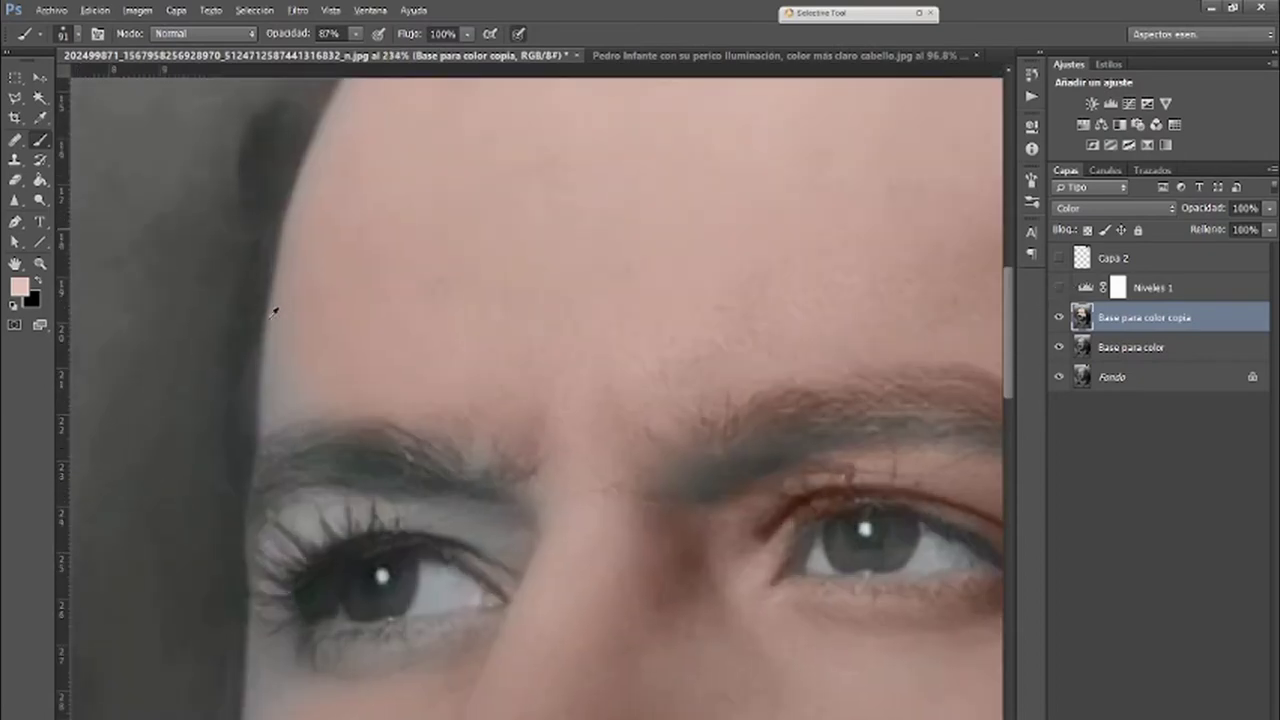
right_click(370, 268)
key(Return)
scroll(437, 372, up, 2)
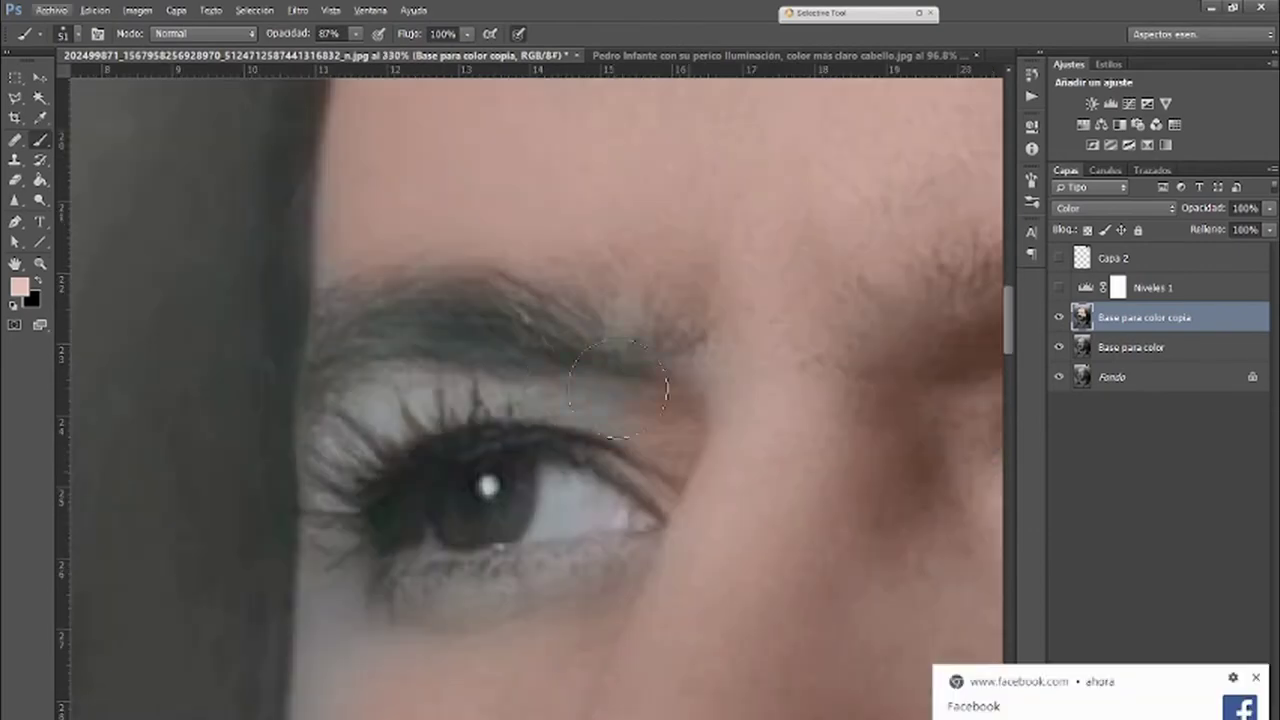
drag(435, 370, 365, 418)
mouse_move(356, 370)
mouse_down()
mouse_move(376, 294)
mouse_move(365, 320)
mouse_move(403, 278)
mouse_move(565, 318)
mouse_move(687, 367)
mouse_move(628, 375)
mouse_up()
drag(400, 634, 443, 523)
- Reduce the brush to 36 px and paint skin tone over the far eye's outer corner and the cheek edge beneath it
right_click(450, 532)
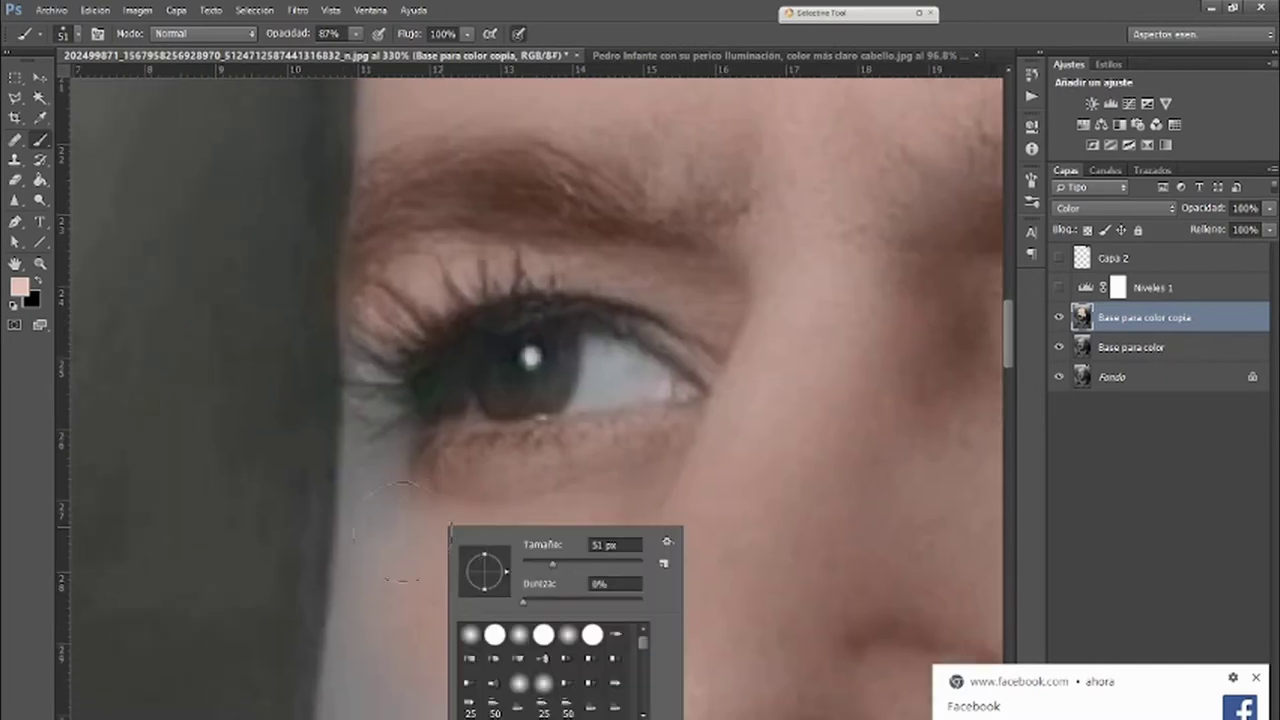
drag(545, 568, 538, 568)
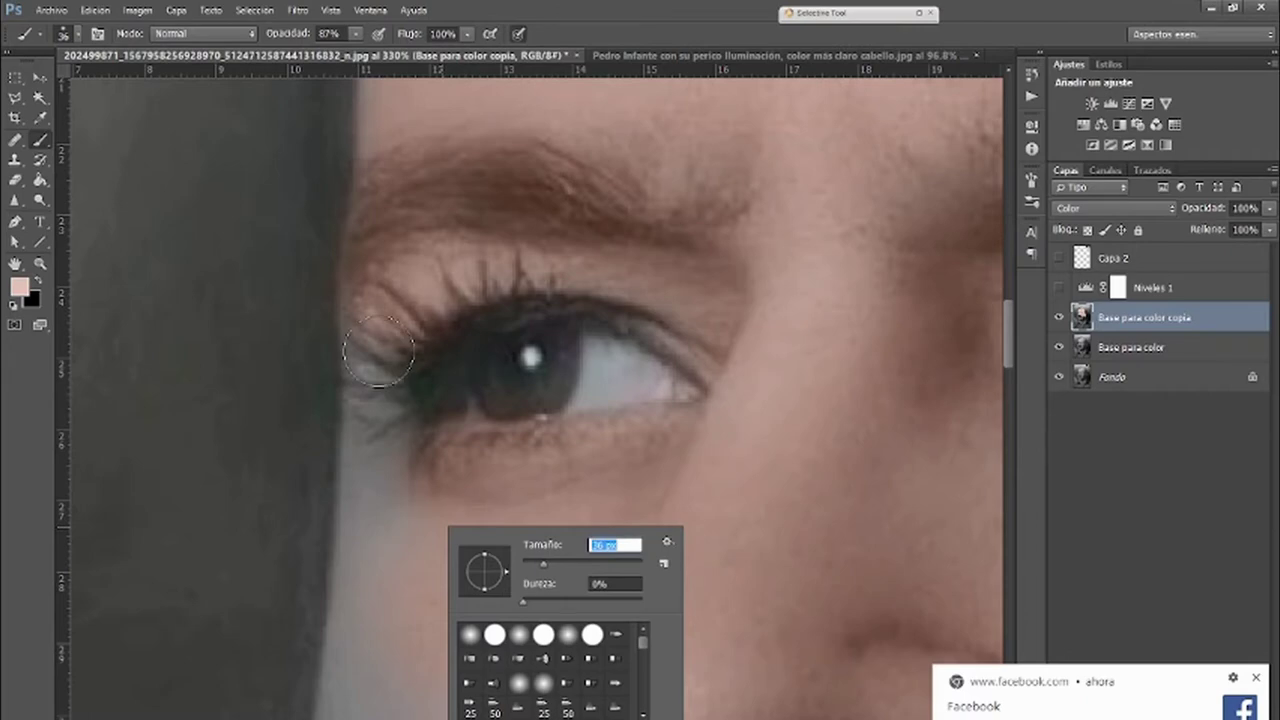
key(Return)
drag(375, 528, 398, 502)
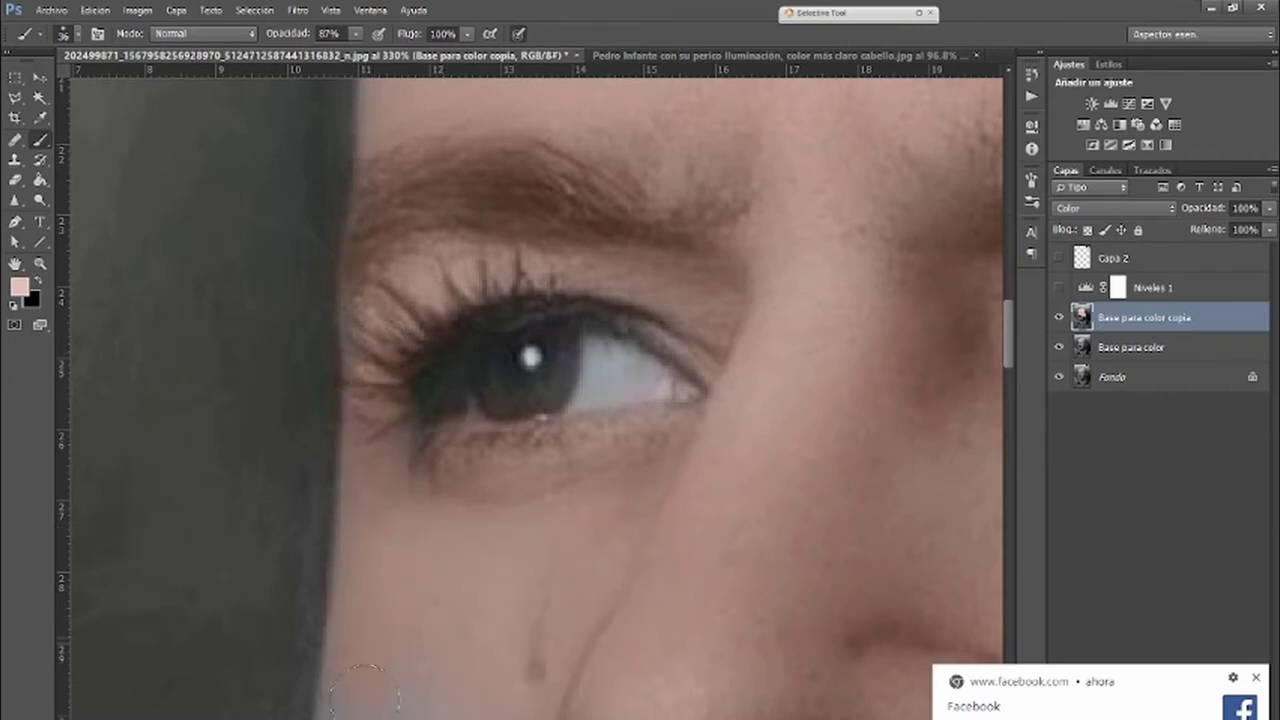
- Paint skin tone down the far cheek's edge, over the area above the upper lip and across the moustache
scroll(491, 443, down, 5)
scroll(509, 391, down, 1)
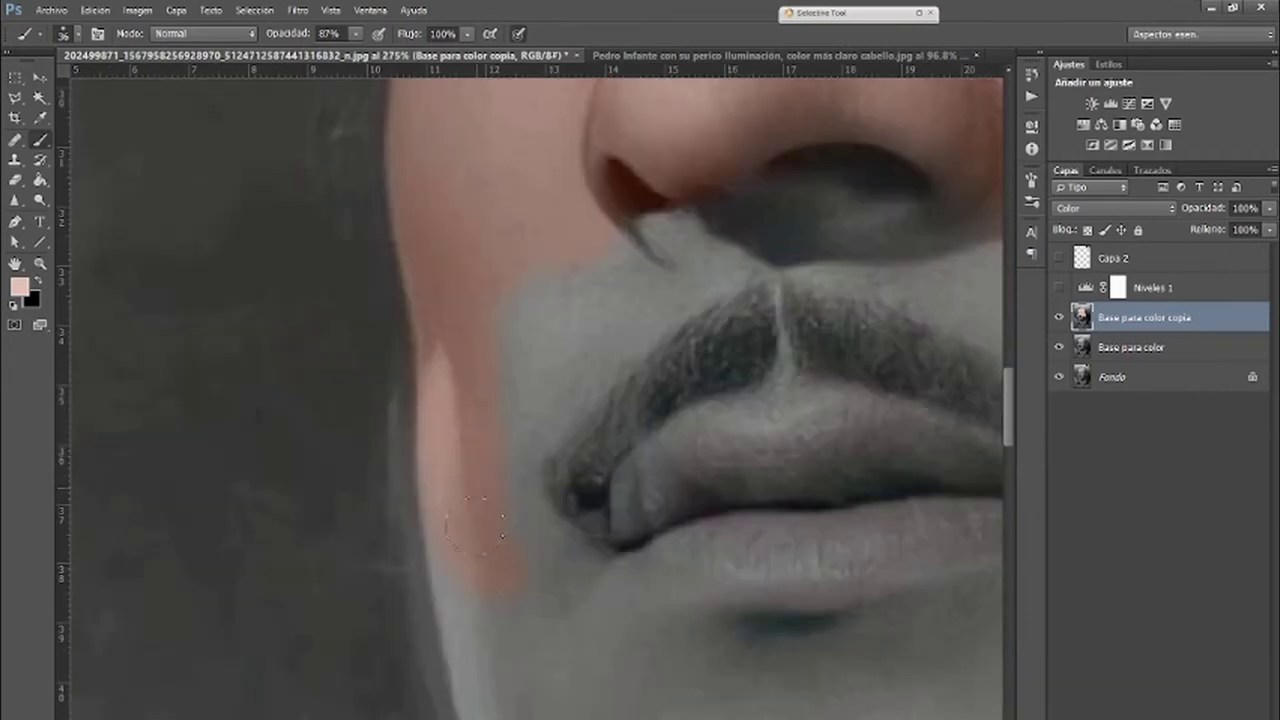
drag(574, 465, 652, 340)
mouse_move(608, 412)
mouse_down()
mouse_move(758, 328)
mouse_move(830, 340)
mouse_up()
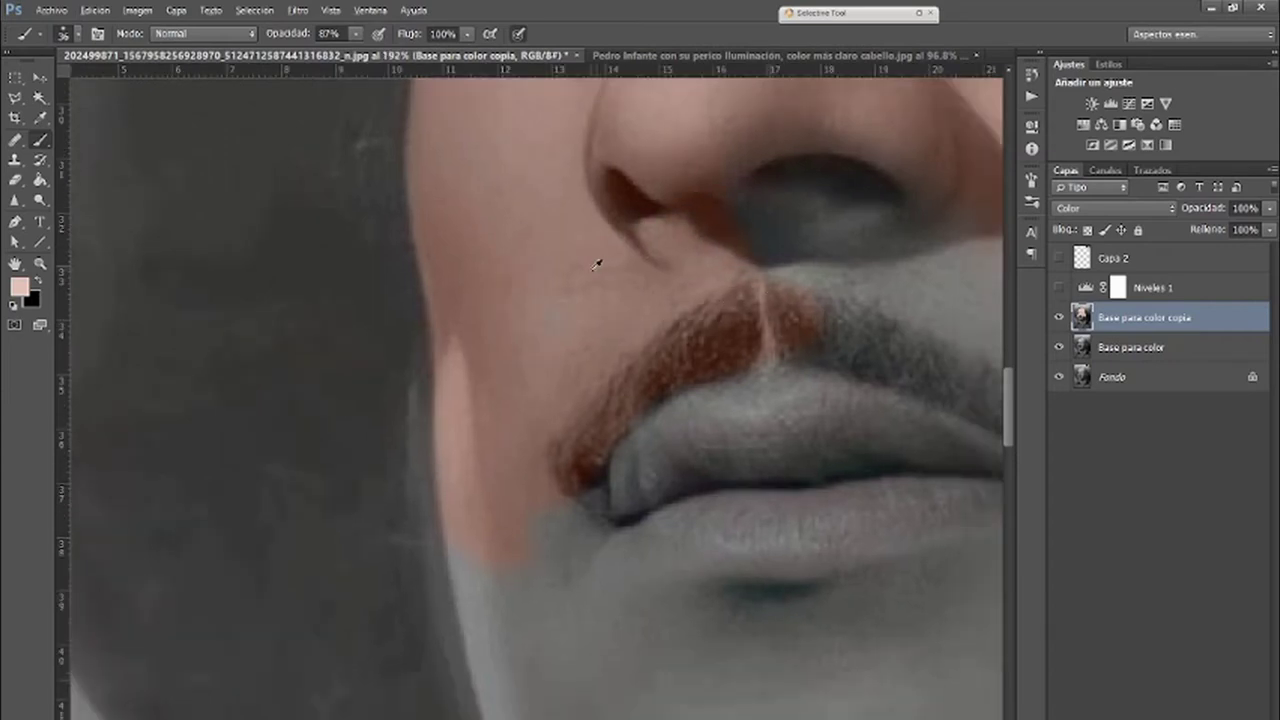
scroll(600, 263, down, 3)
drag(680, 306, 736, 310)
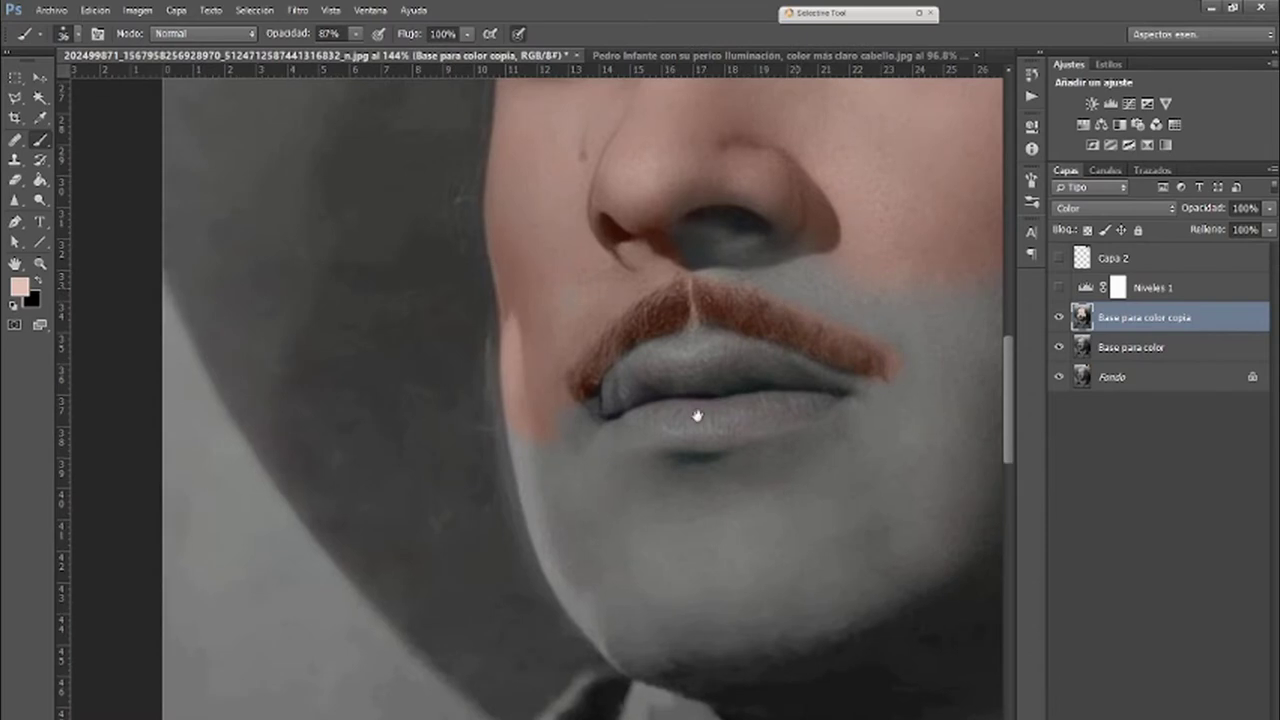
- Paint skin tone under the nose and over the gray gap between the moustache and the near cheek
drag(697, 414, 577, 569)
mouse_move(657, 410)
mouse_down()
mouse_move(618, 400)
mouse_move(632, 364)
mouse_move(650, 378)
mouse_move(515, 386)
mouse_up()
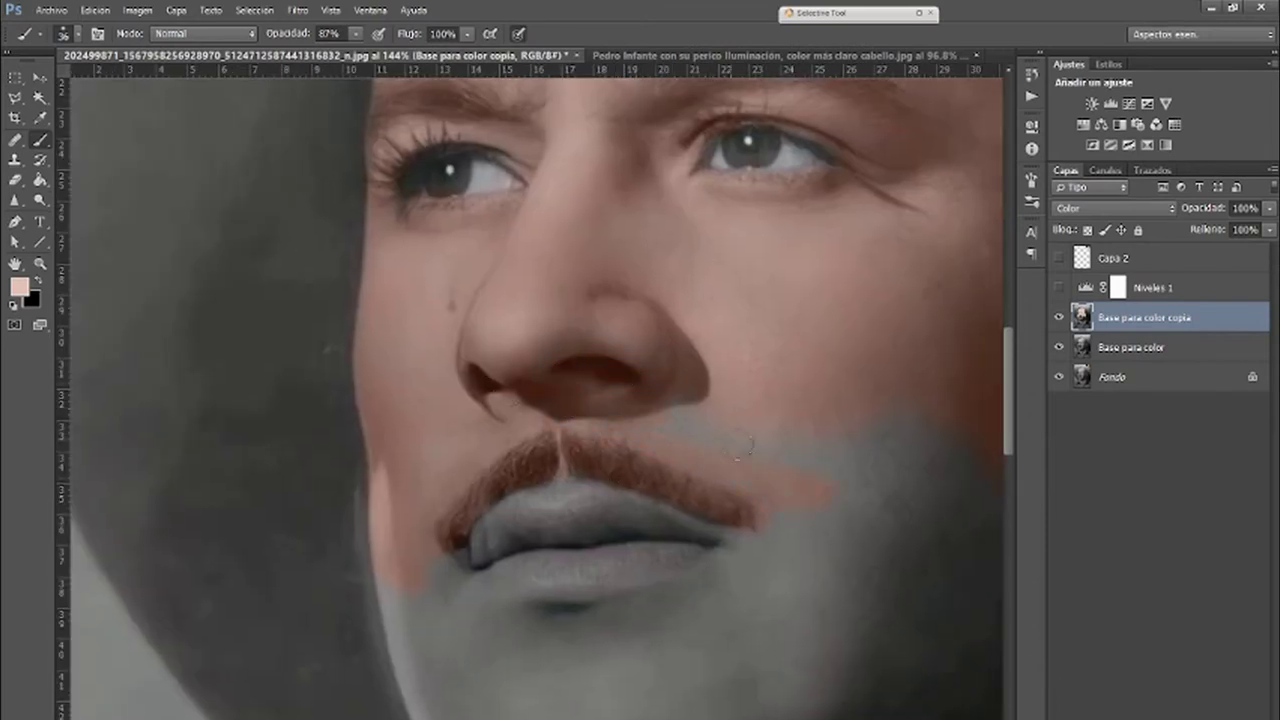
drag(947, 421, 841, 432)
- Show the Niveles 1 adjustment layer again and paint skin tone over the whole ear
scroll(845, 405, down, 5)
scroll(903, 260, up, 6)
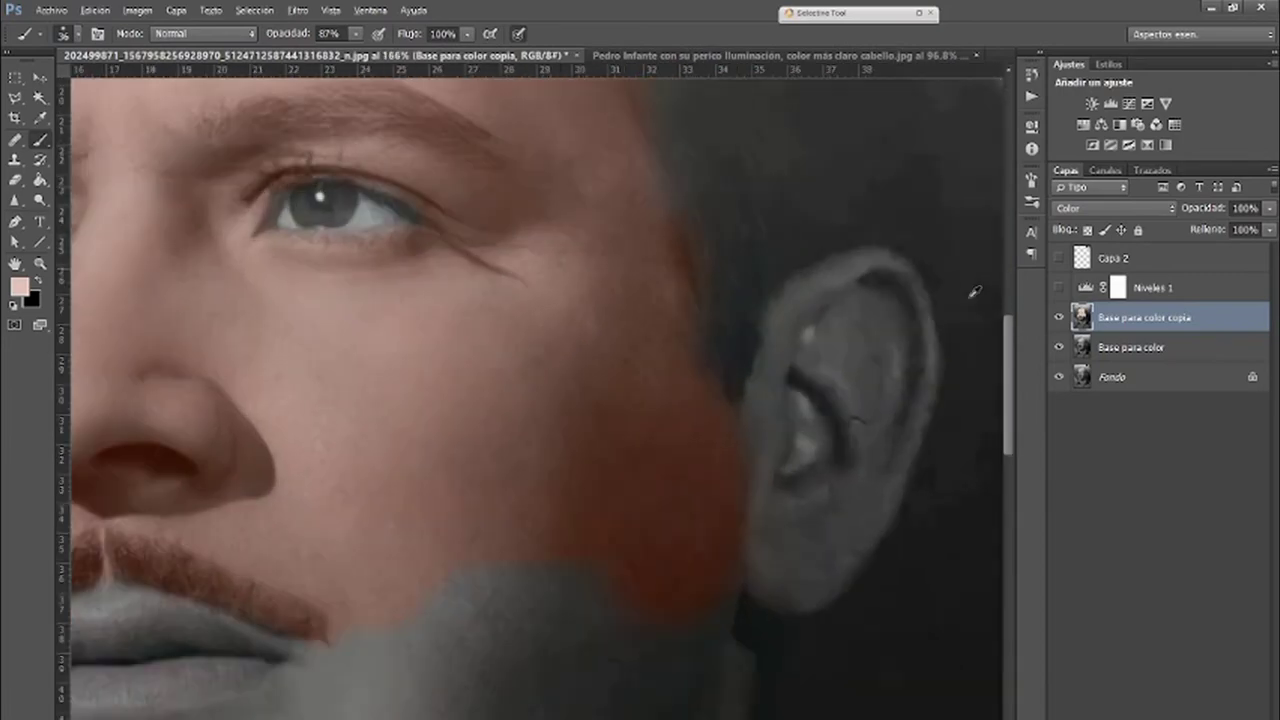
key(alt)
click(1059, 288)
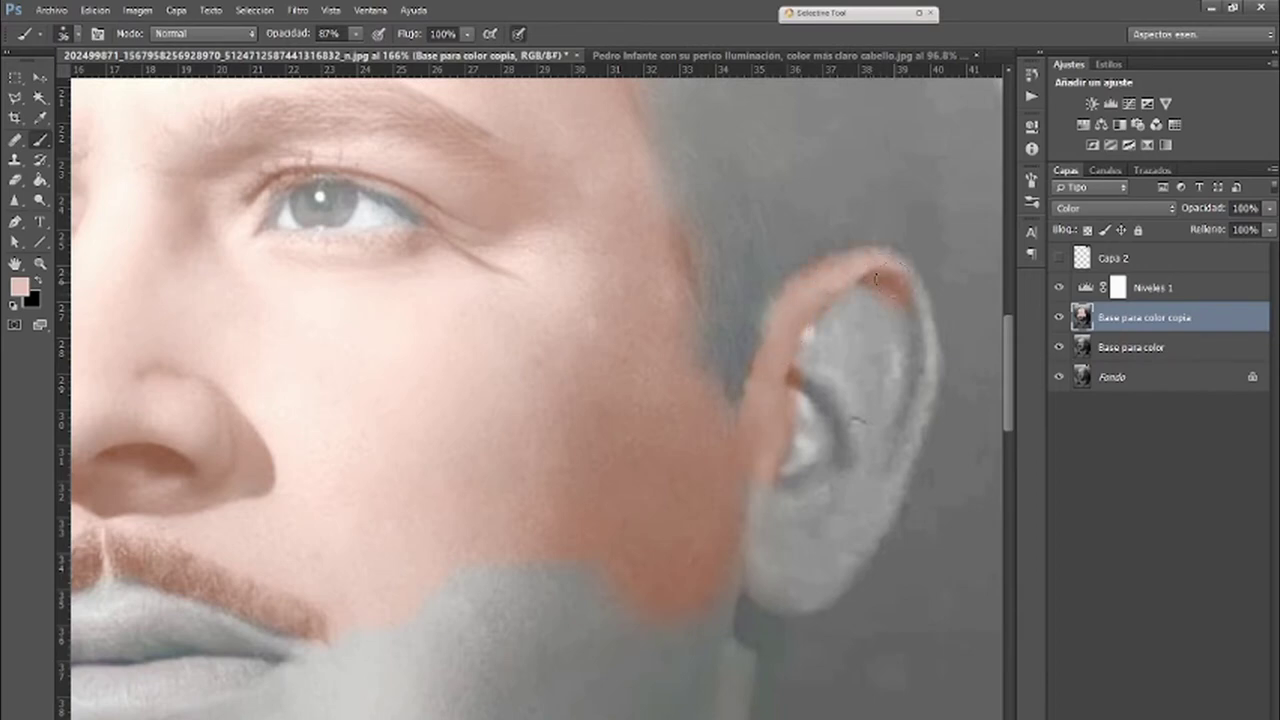
- Paint a skin-tone border down the neck from the earlobe and along the collar and scarf up to the chin
scroll(694, 354, down, 5)
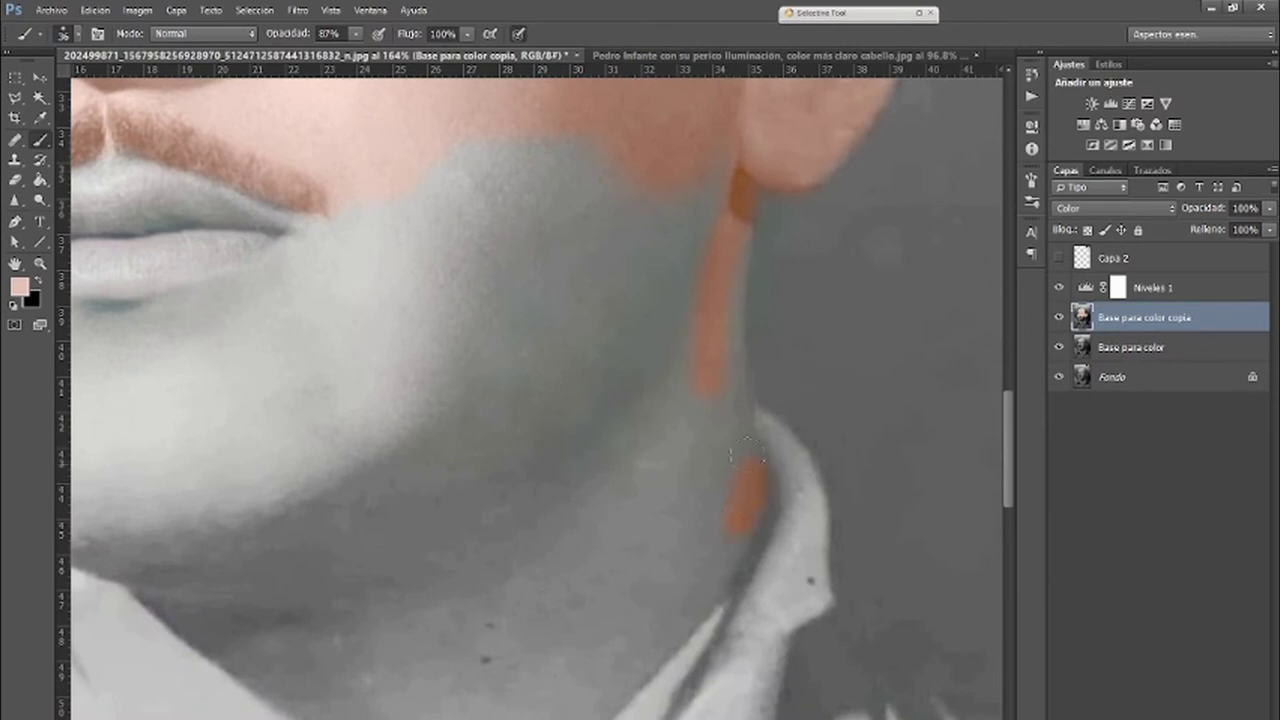
scroll(708, 315, down, 5)
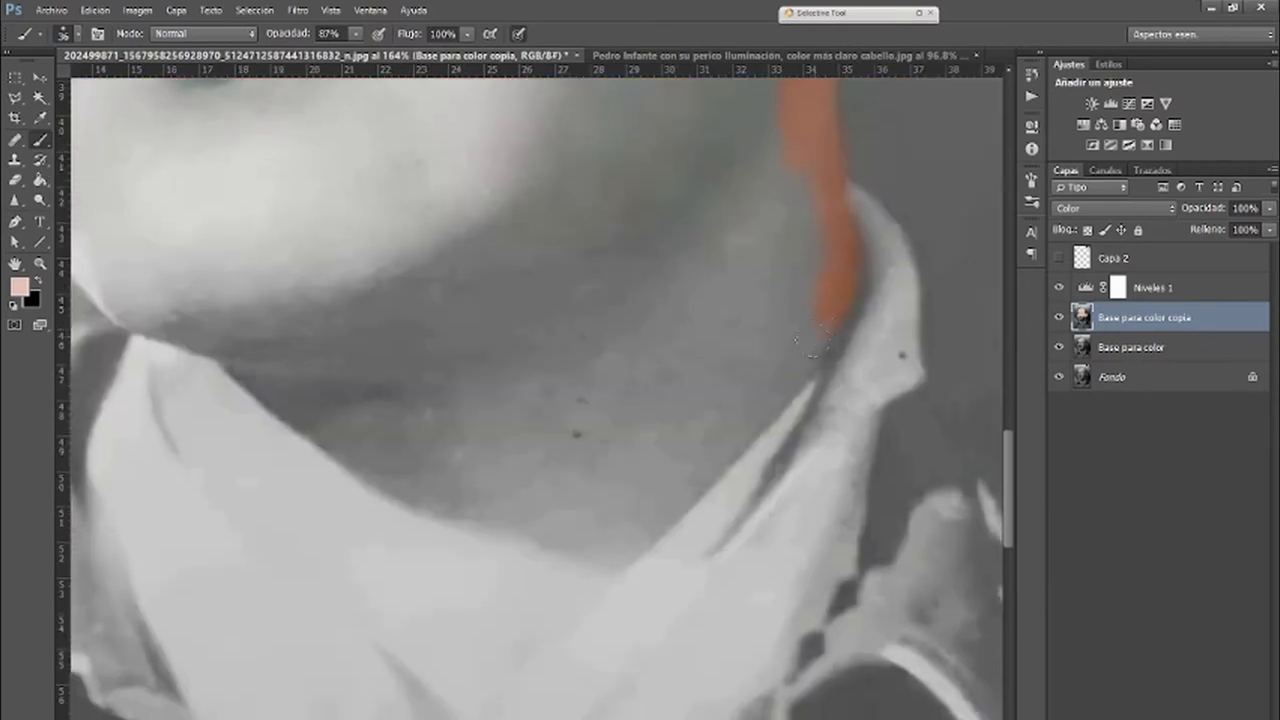
drag(627, 528, 615, 543)
drag(619, 535, 598, 560)
drag(404, 363, 806, 515)
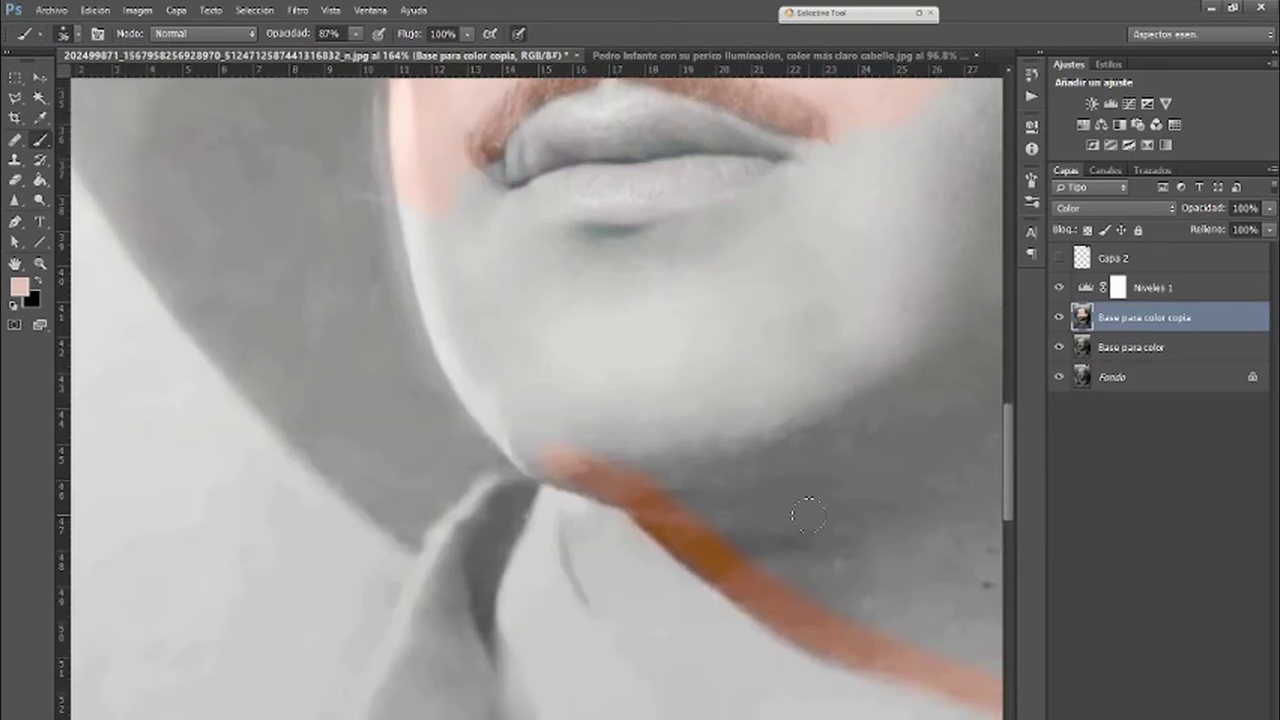
- Paint skin tone with the Brush along the far jaw edge, joining the chin to the painted cheek
click(15, 180)
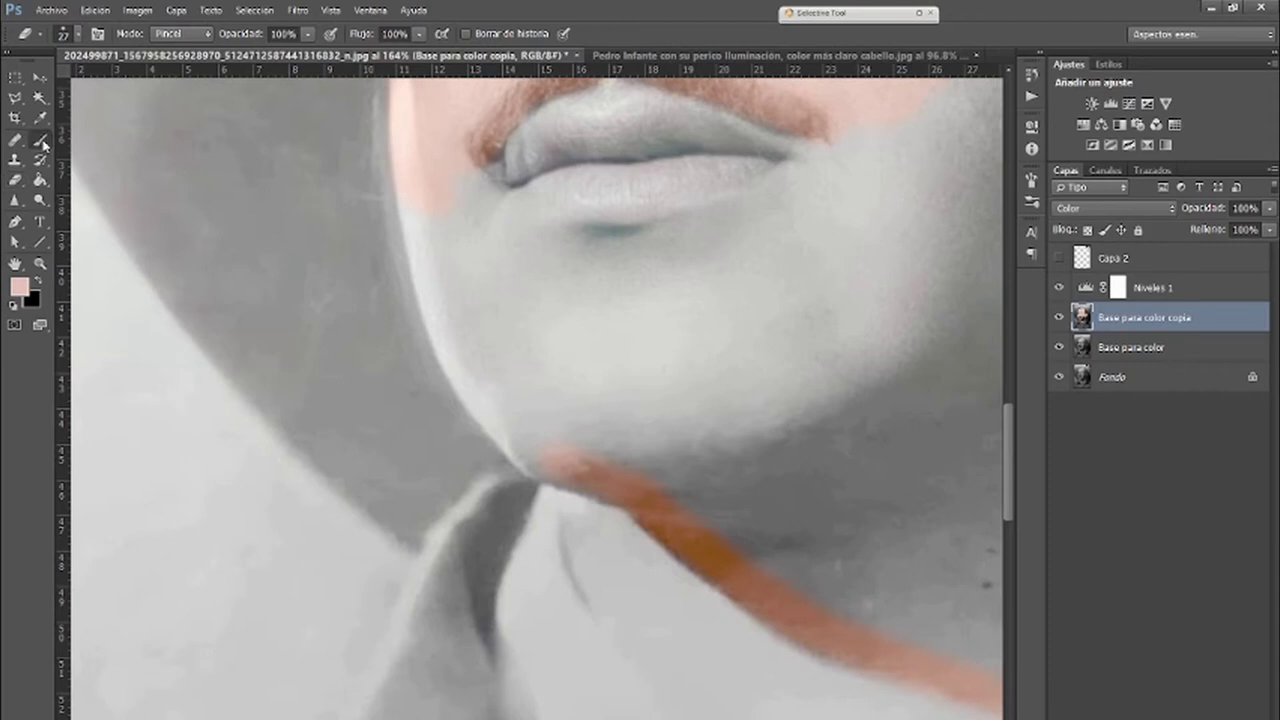
click(43, 145)
mouse_move(525, 450)
mouse_down()
mouse_move(460, 349)
mouse_move(416, 210)
mouse_move(481, 189)
mouse_up()
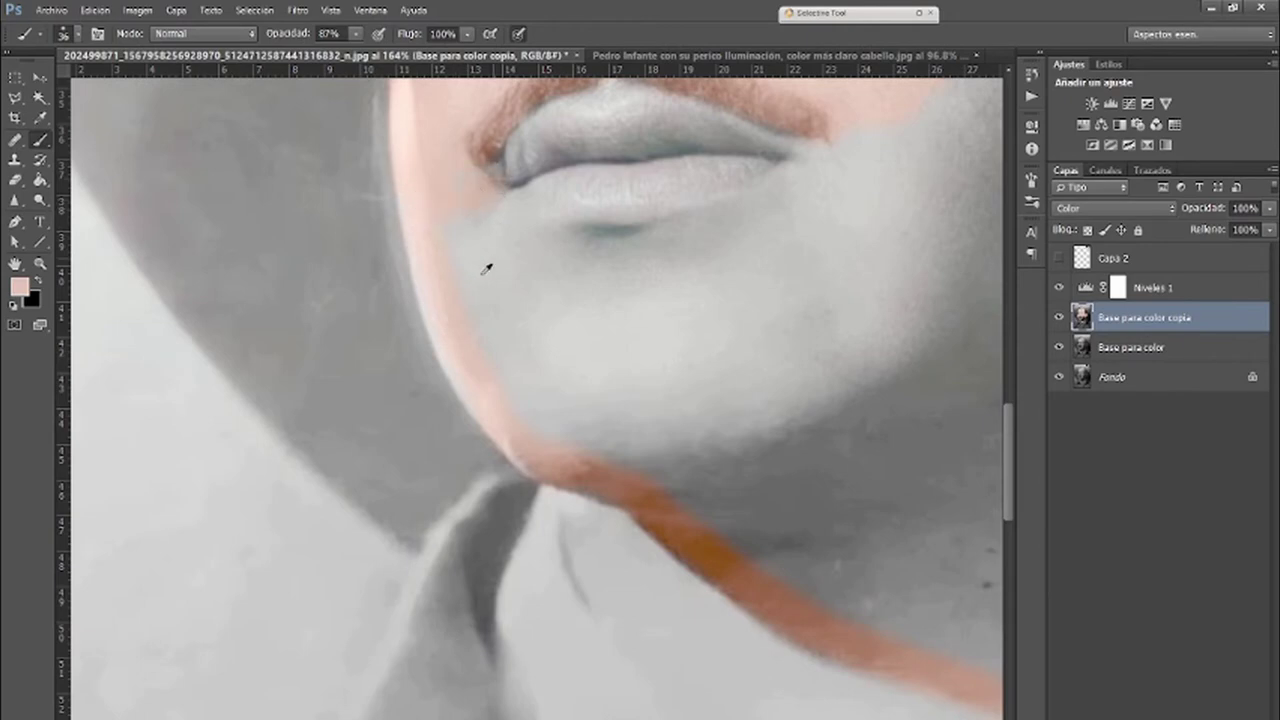
- Paint skin tone over the corner of the mouth and both lips
scroll(498, 252, down, 3)
scroll(551, 214, up, 3)
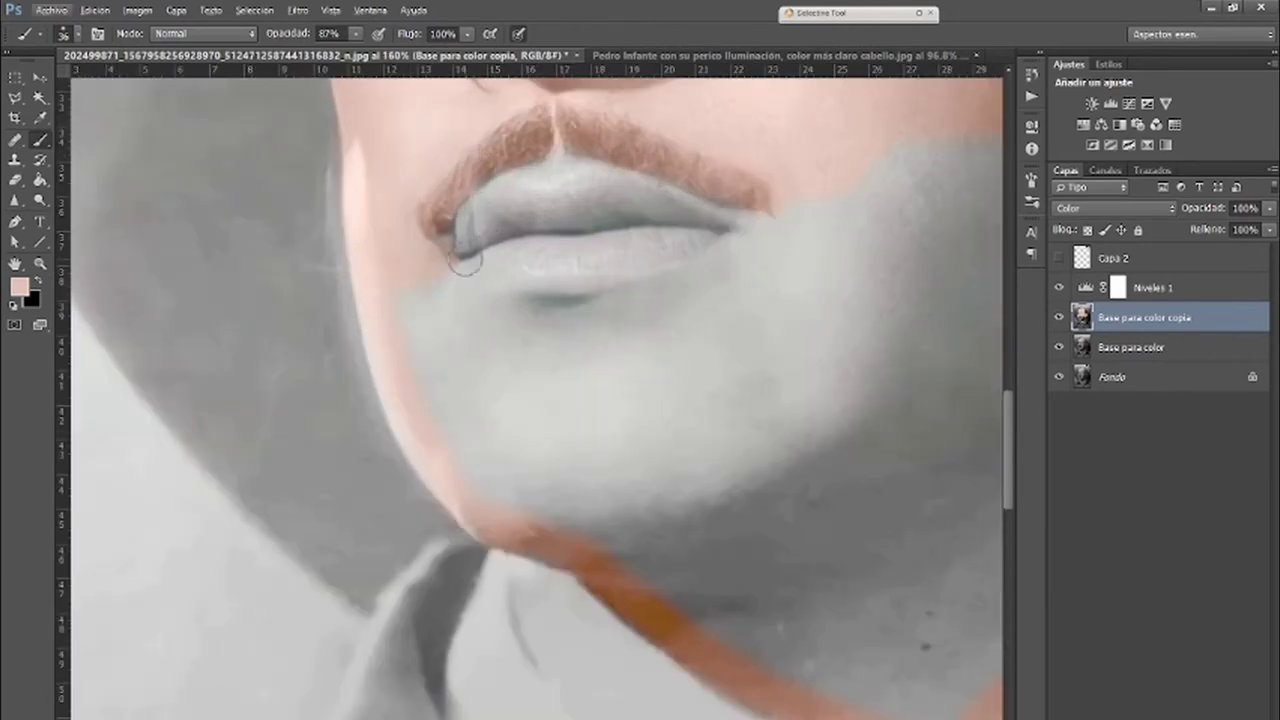
mouse_move(514, 203)
mouse_down()
mouse_move(552, 179)
mouse_move(491, 207)
mouse_move(569, 176)
mouse_move(643, 208)
mouse_up()
- Enlarge the brush to 131 px and fill the remaining gray chin, jaw and neck with skin tone
scroll(414, 409, down, 4)
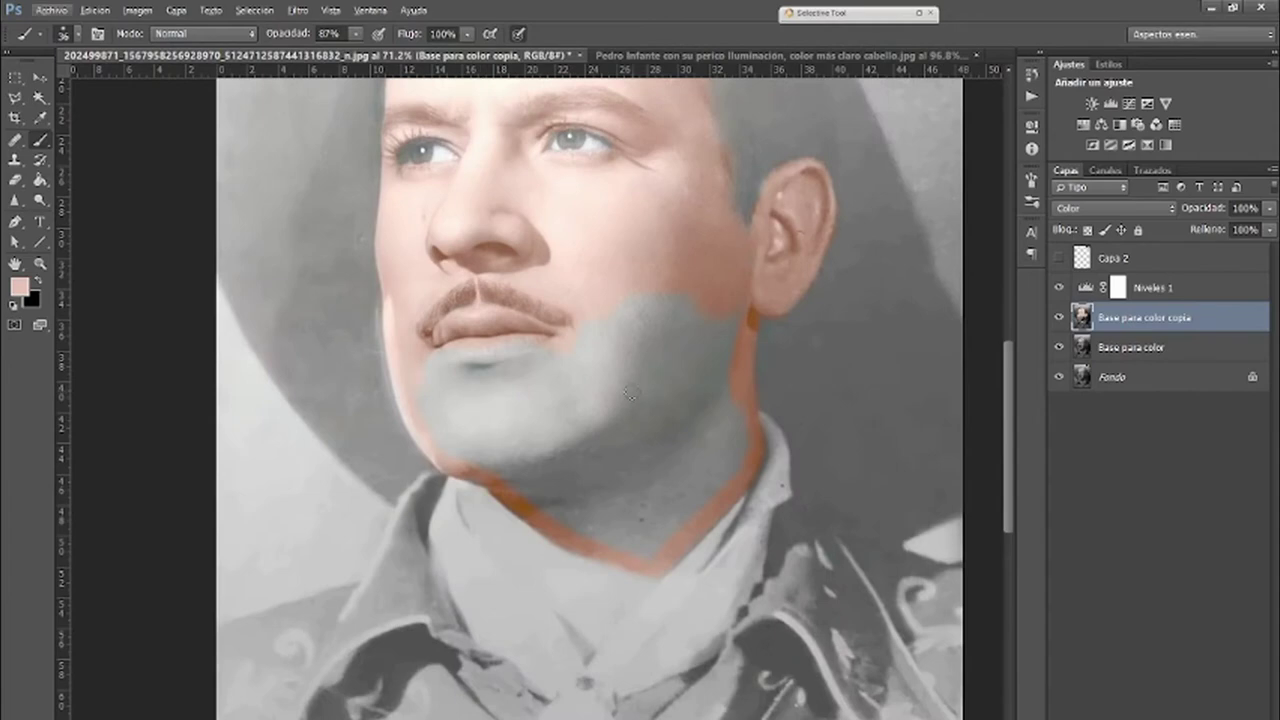
right_click(636, 391)
mouse_move(777, 424)
mouse_down()
mouse_move(755, 426)
mouse_move(800, 426)
mouse_up()
key(Return)
mouse_move(646, 407)
mouse_down()
mouse_move(507, 434)
mouse_move(491, 449)
mouse_move(453, 432)
mouse_move(442, 407)
mouse_move(517, 432)
mouse_move(582, 402)
mouse_move(501, 397)
mouse_move(555, 382)
mouse_move(456, 387)
mouse_move(450, 357)
mouse_move(463, 399)
mouse_move(537, 362)
mouse_move(445, 402)
mouse_up()
scroll(624, 387, down, 5)
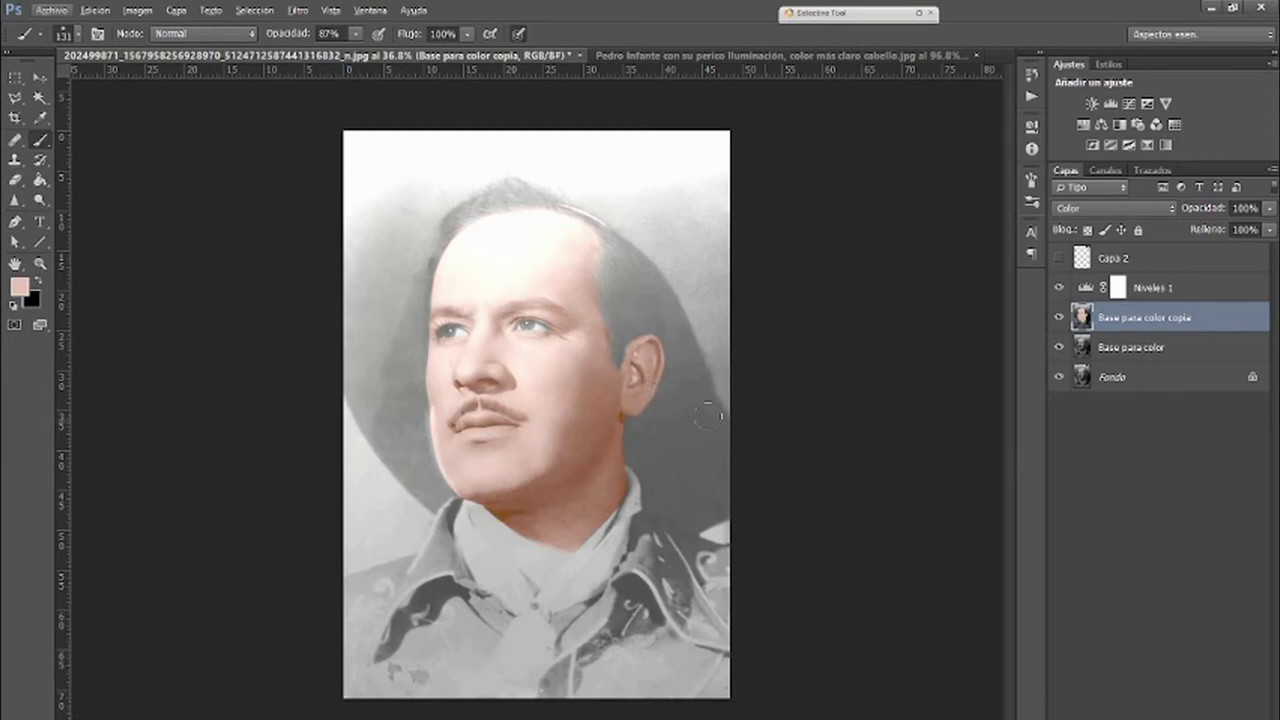
scroll(660, 318, up, 5)
scroll(651, 306, down, 2)
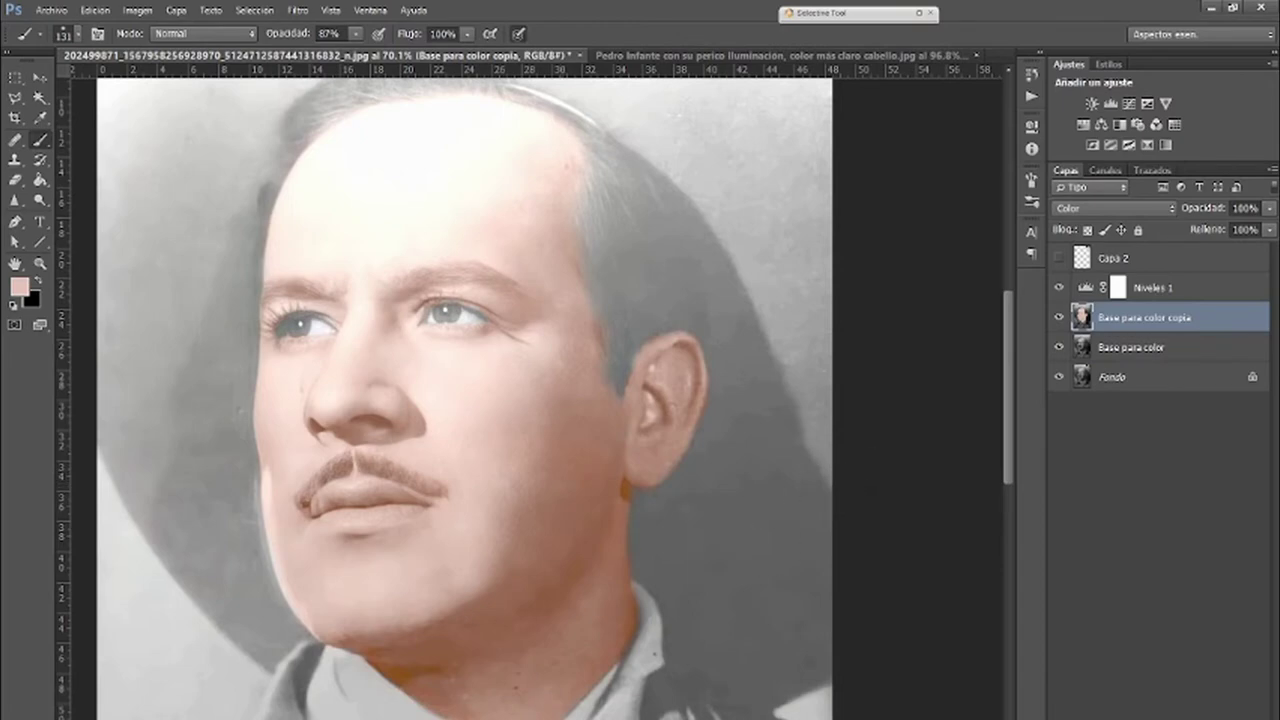
- Switch to the colored reference photo and sample the dark brown of the man's hair
key(ctrl+Tab)
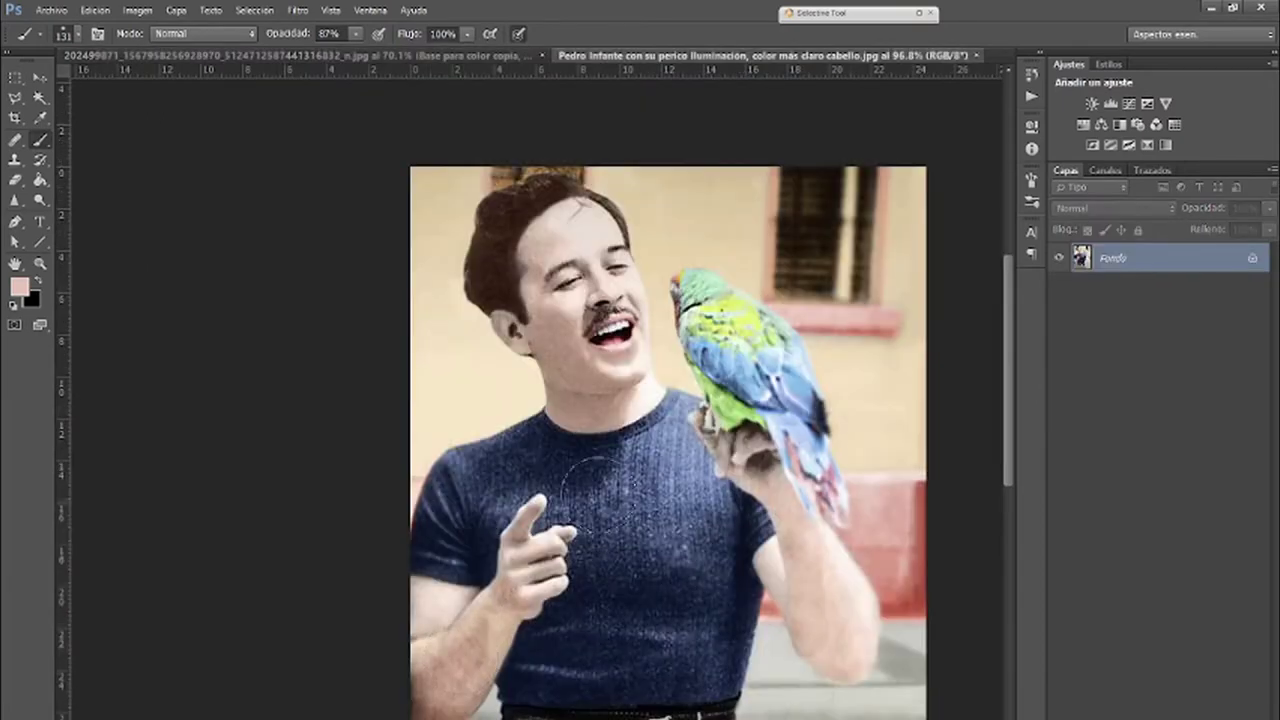
scroll(551, 157, up, 6)
scroll(480, 286, down, 1)
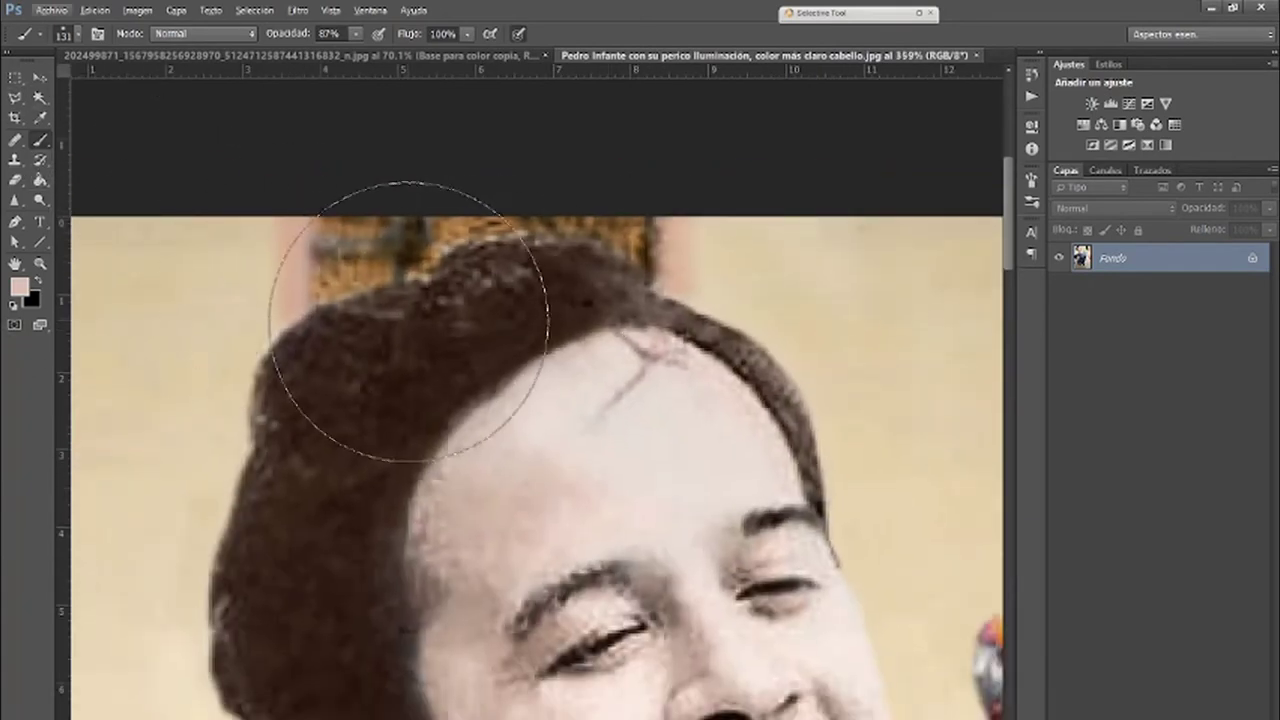
alt+click(400, 330)
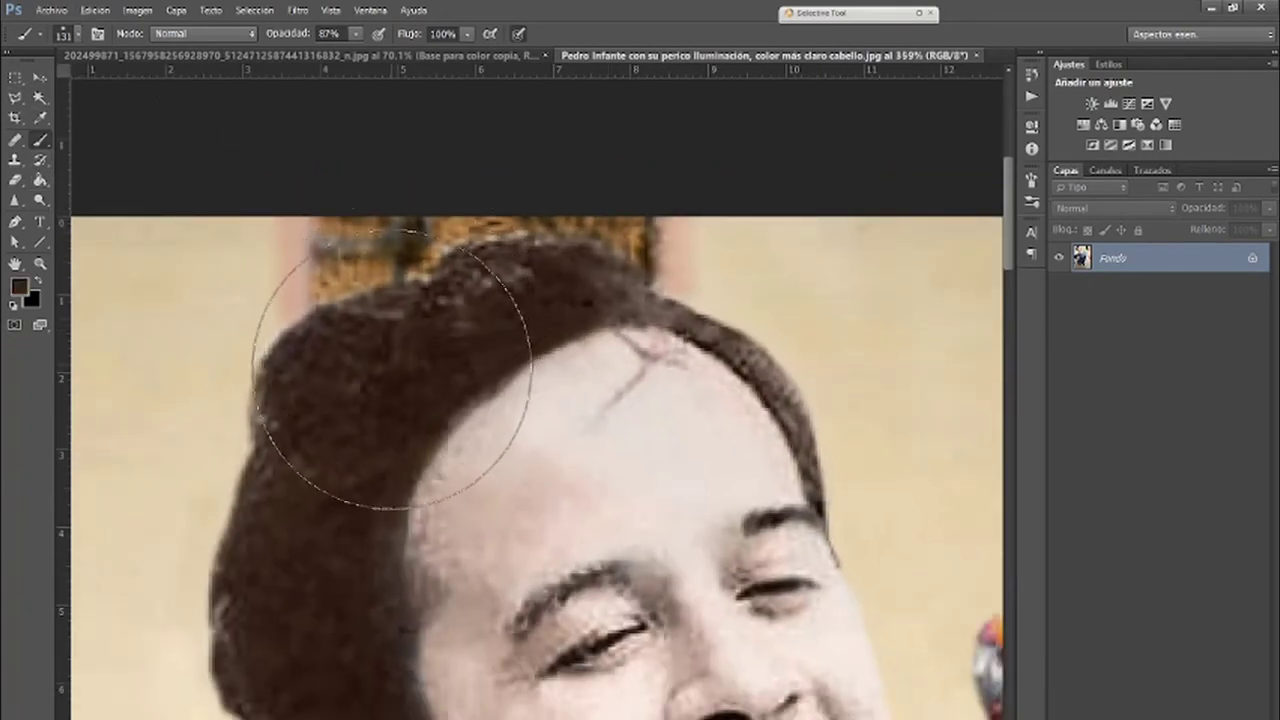
- Set the foreground color to a lighter, more saturated brown, #653c21
right_click(524, 392)
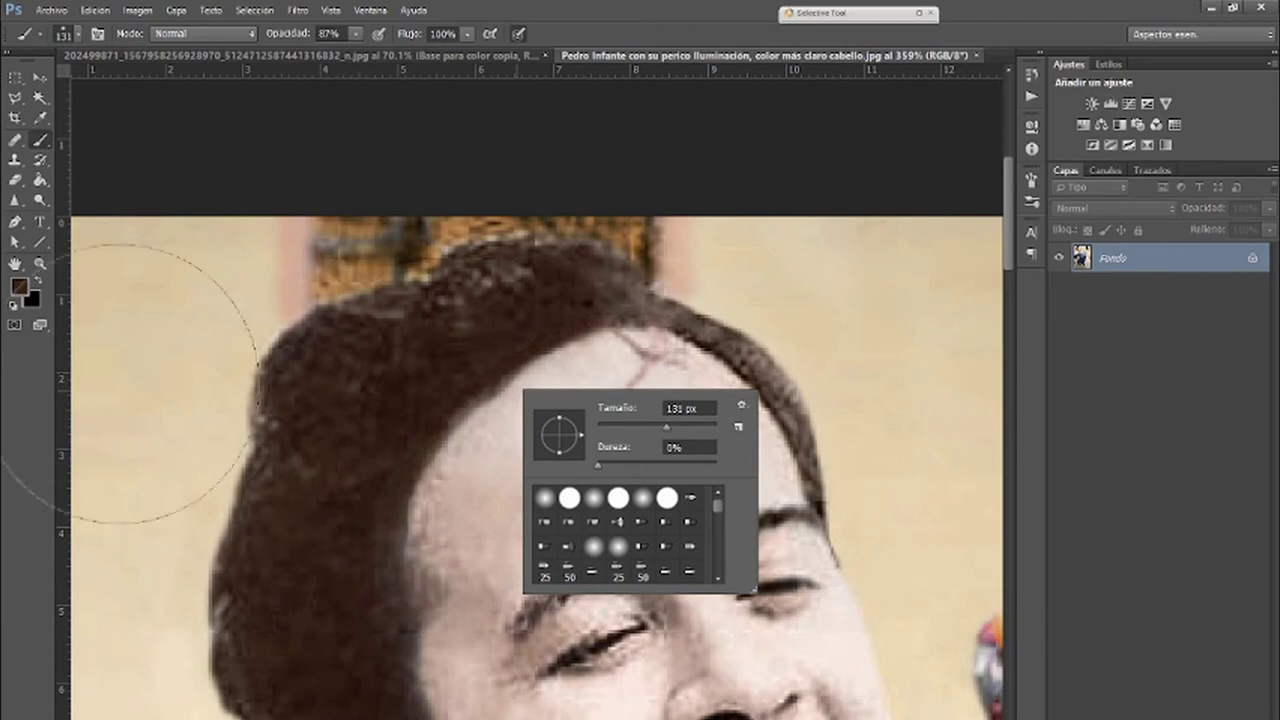
click(19, 287)
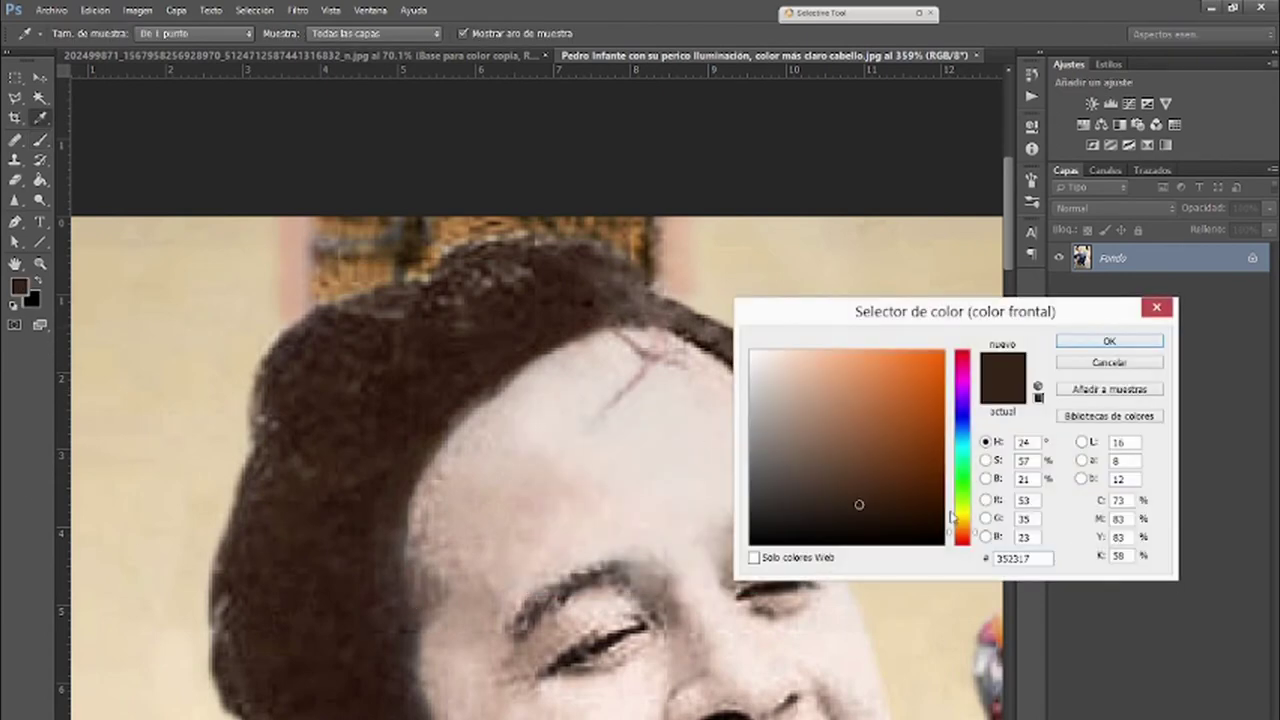
click(866, 484)
drag(864, 480, 862, 473)
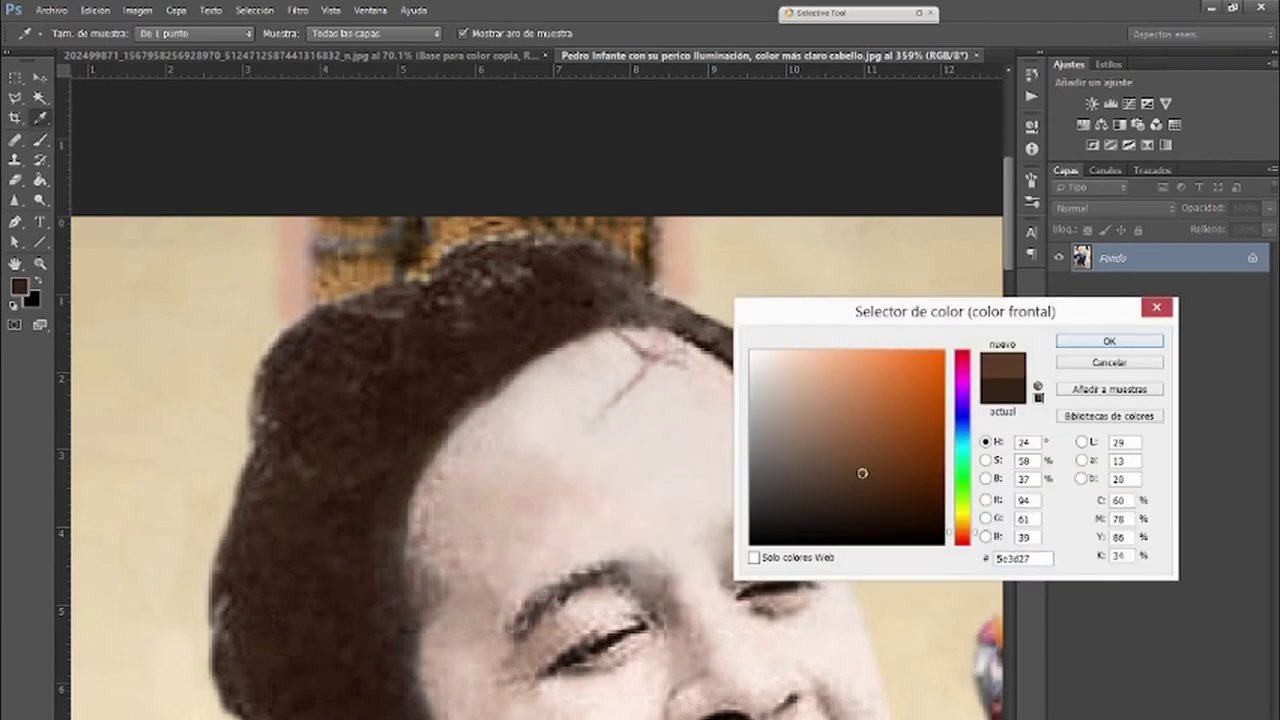
click(879, 468)
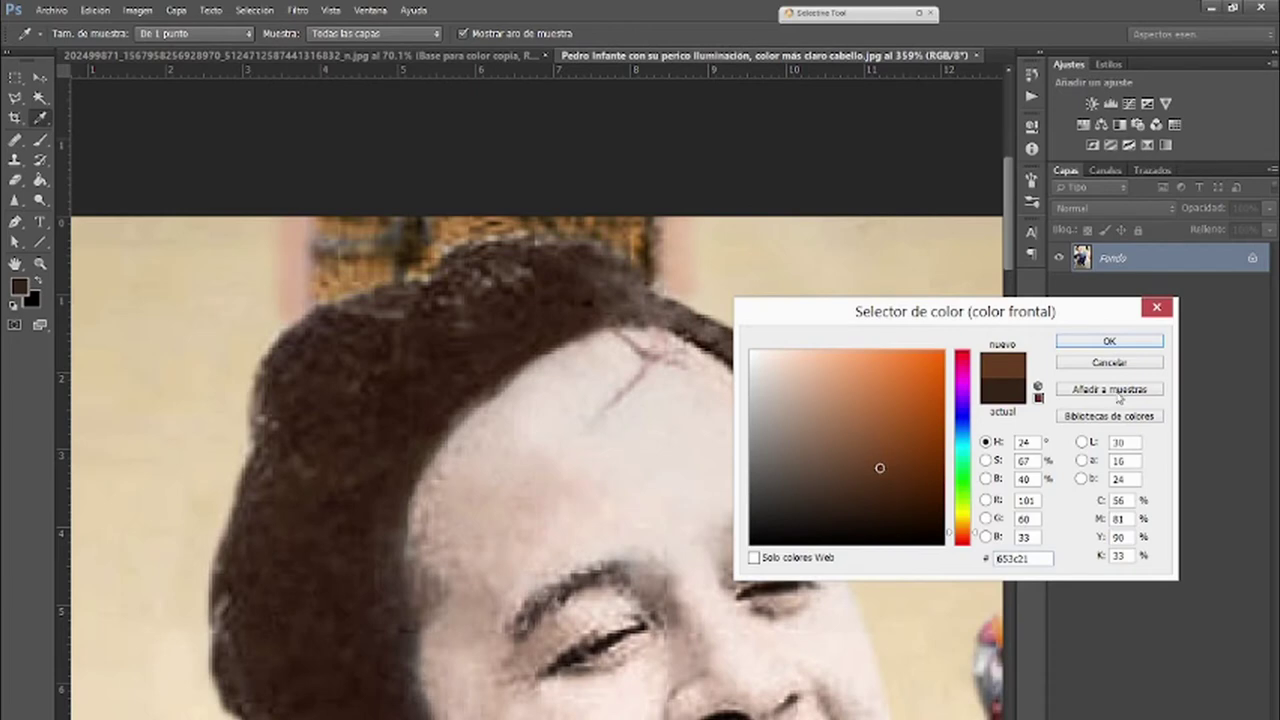
click(1104, 343)
- Return to the black-and-white portrait and start a Polygonal Lasso outline from the sideburn along the hairline and the outer edge of the hair
key(ctrl+Tab)
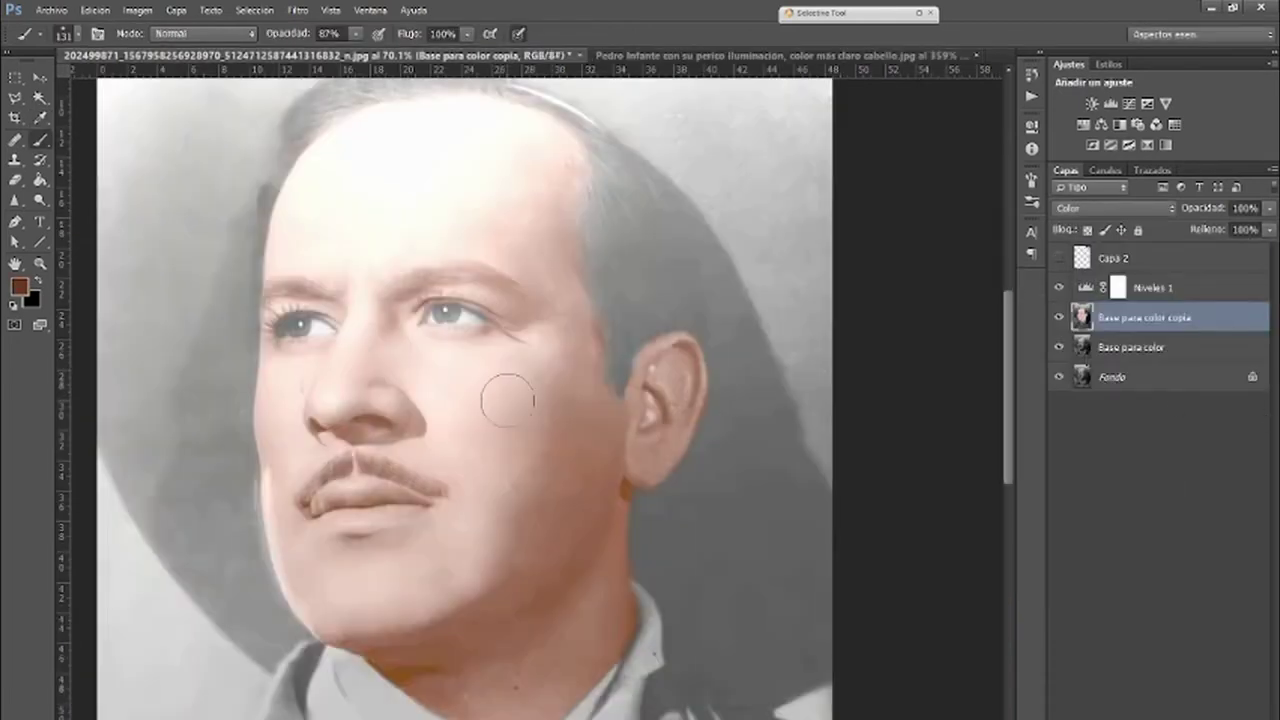
scroll(643, 194, up, 3)
scroll(840, 430, down, 2)
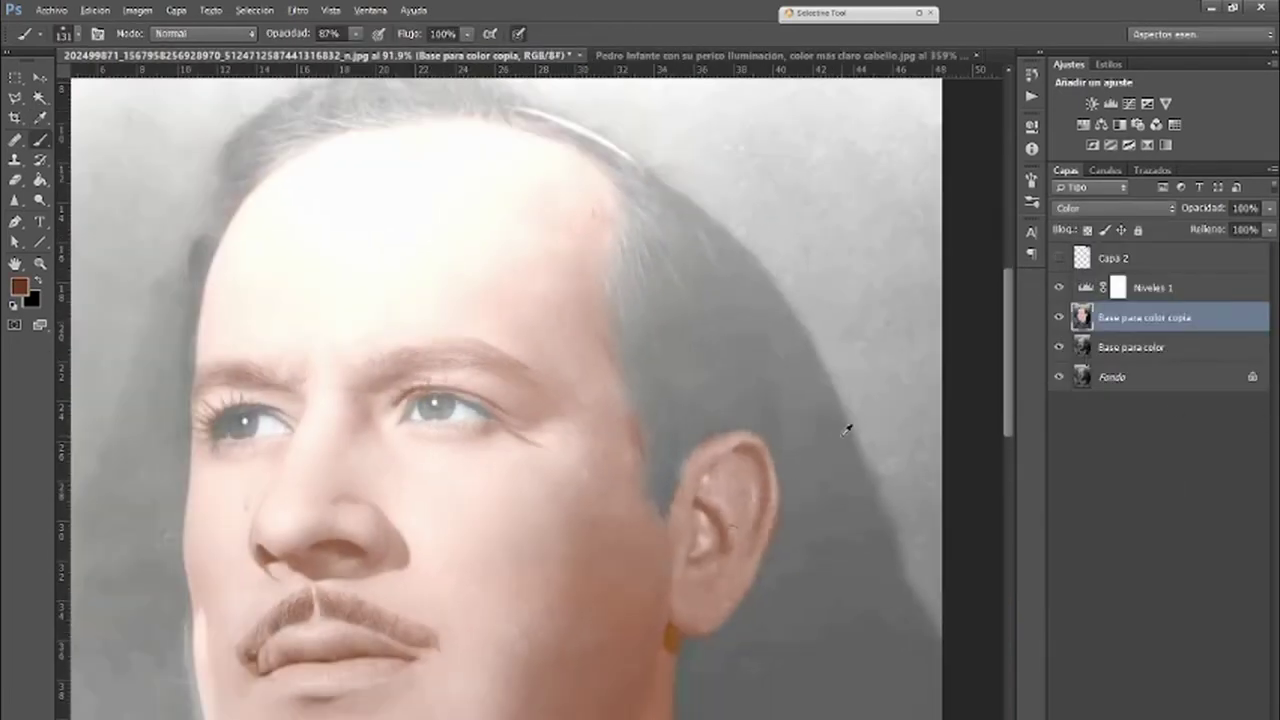
click(16, 97)
scroll(743, 480, up, 3)
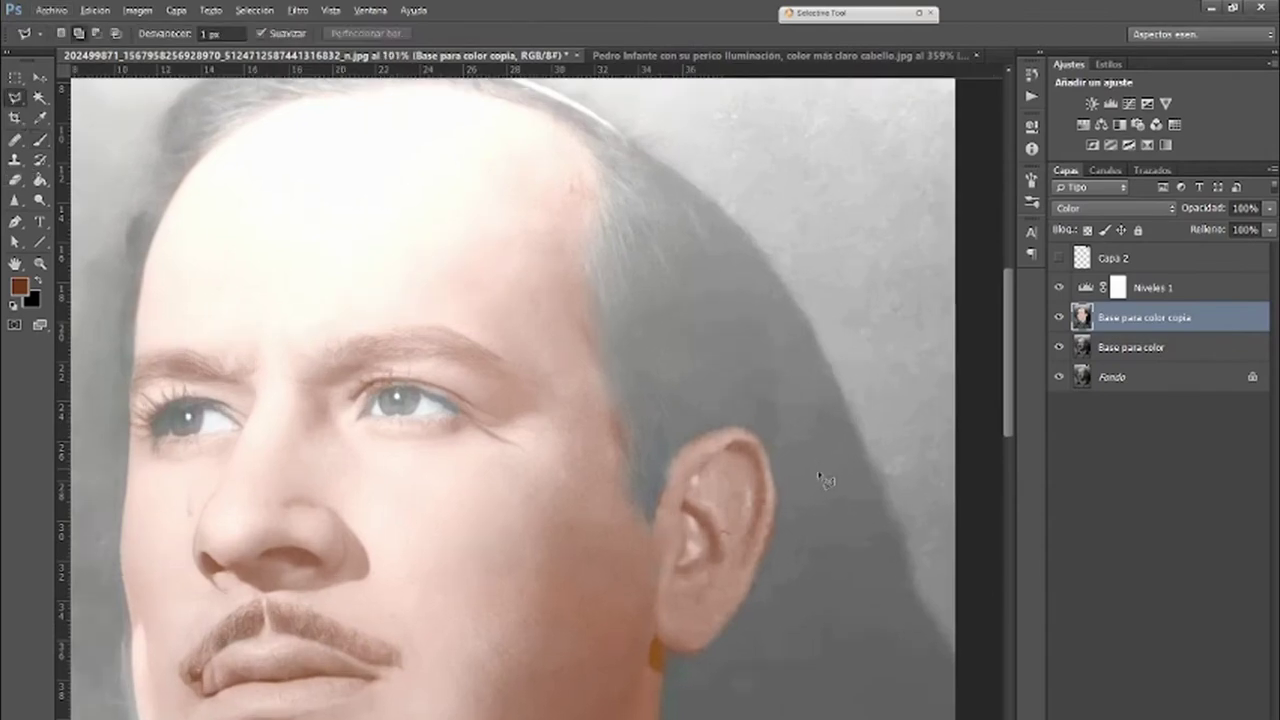
mouse_move(609, 568)
mouse_down()
mouse_move(566, 512)
mouse_move(576, 433)
mouse_move(541, 362)
mouse_up()
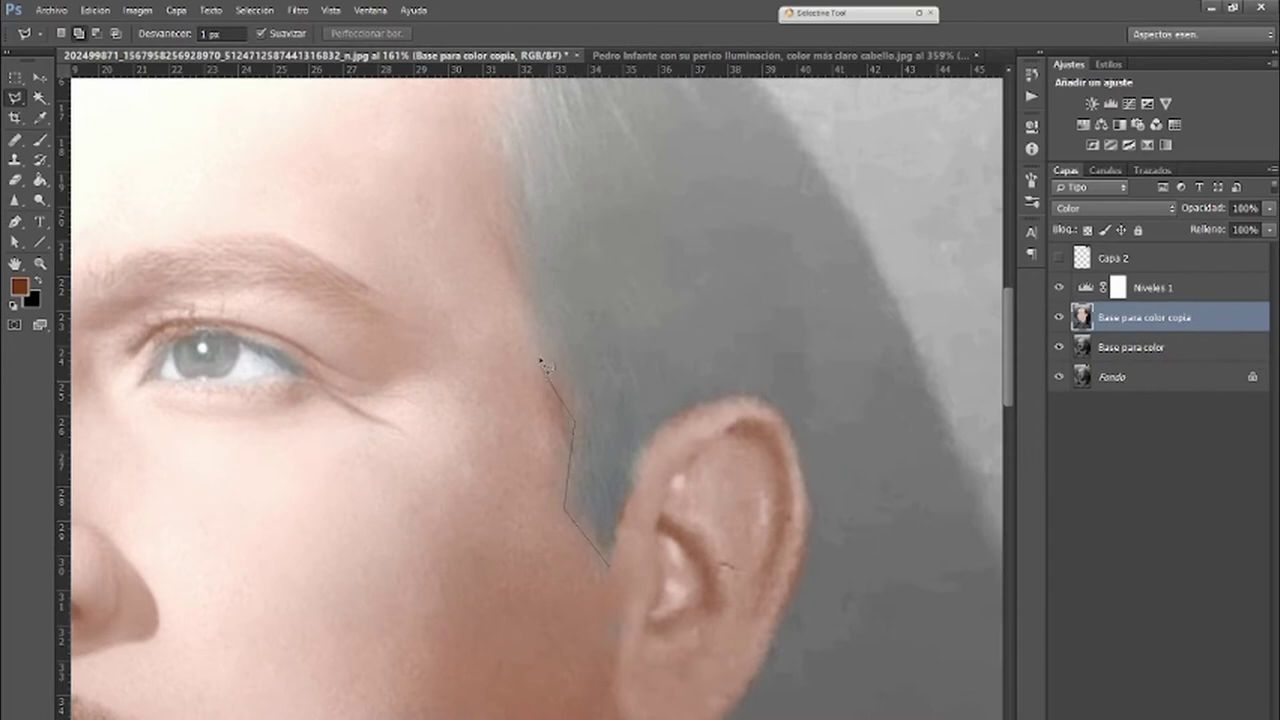
drag(521, 260, 503, 127)
scroll(521, 334, up, 5)
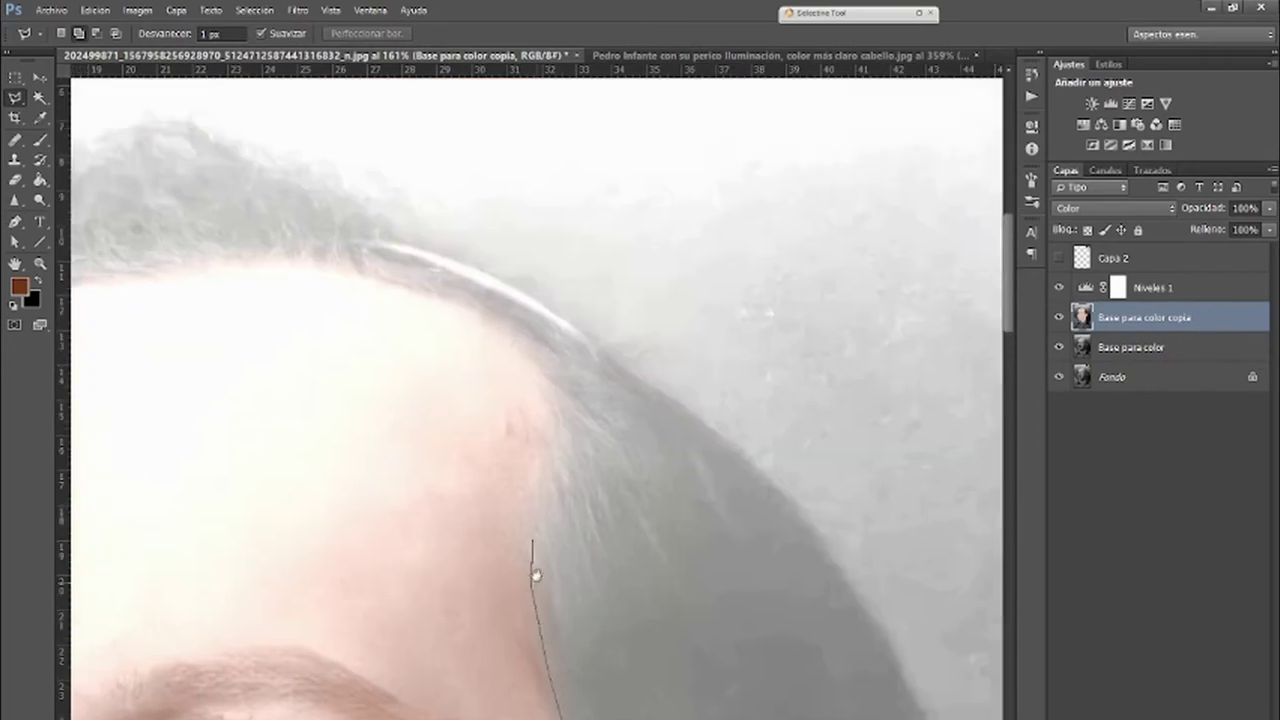
mouse_move(532, 508)
mouse_down()
mouse_move(550, 410)
mouse_move(534, 363)
mouse_move(592, 462)
mouse_move(742, 595)
mouse_move(683, 572)
mouse_move(676, 526)
mouse_move(649, 499)
mouse_move(559, 465)
mouse_move(391, 438)
mouse_move(228, 469)
mouse_move(529, 358)
mouse_move(764, 339)
mouse_move(591, 397)
mouse_move(551, 450)
mouse_move(505, 480)
mouse_move(525, 487)
mouse_move(517, 474)
mouse_move(467, 540)
mouse_move(491, 548)
mouse_move(466, 605)
mouse_move(443, 203)
mouse_move(86, 237)
mouse_move(329, 286)
mouse_move(437, 355)
mouse_move(557, 400)
mouse_move(611, 437)
mouse_move(624, 466)
mouse_move(429, 277)
mouse_move(626, 434)
mouse_move(603, 432)
mouse_move(616, 417)
mouse_move(721, 507)
mouse_move(672, 484)
mouse_move(662, 463)
mouse_move(754, 592)
mouse_up()
scroll(830, 650, down, 1)
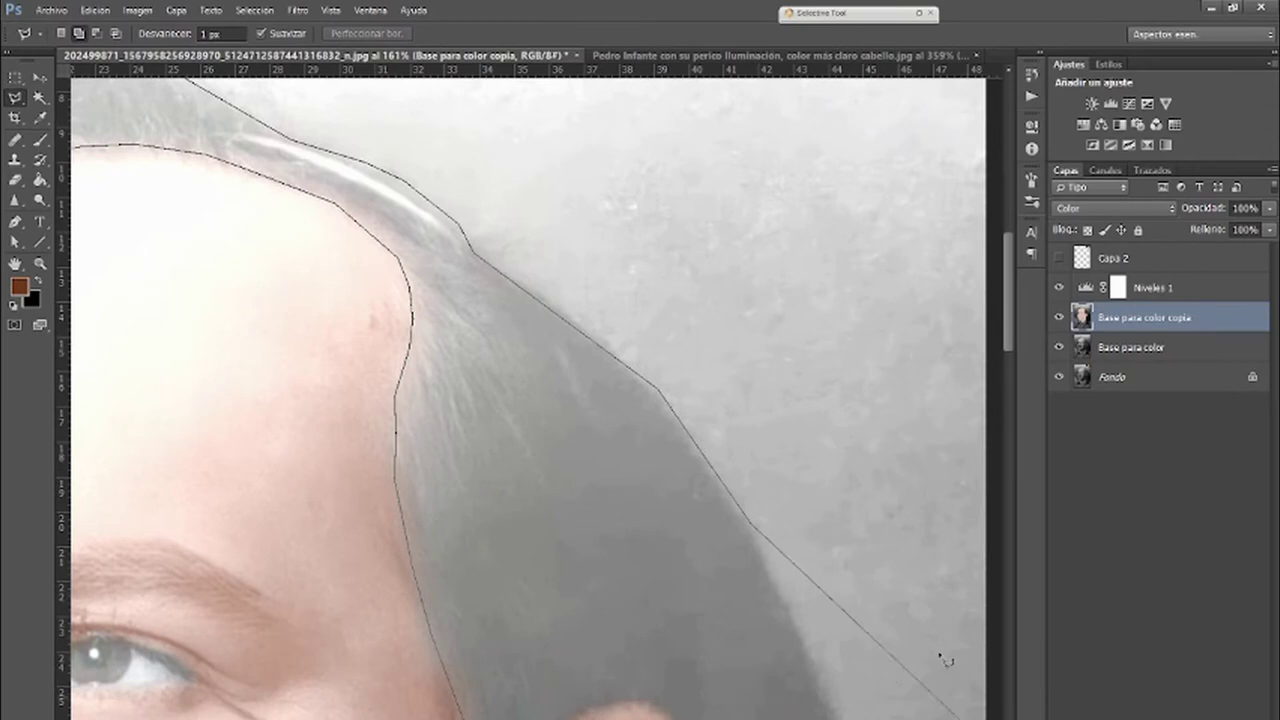
- Remove the misplaced lasso points along the hat and close the hair selection down the back of the head and around the ear's upper edge
click(815, 660)
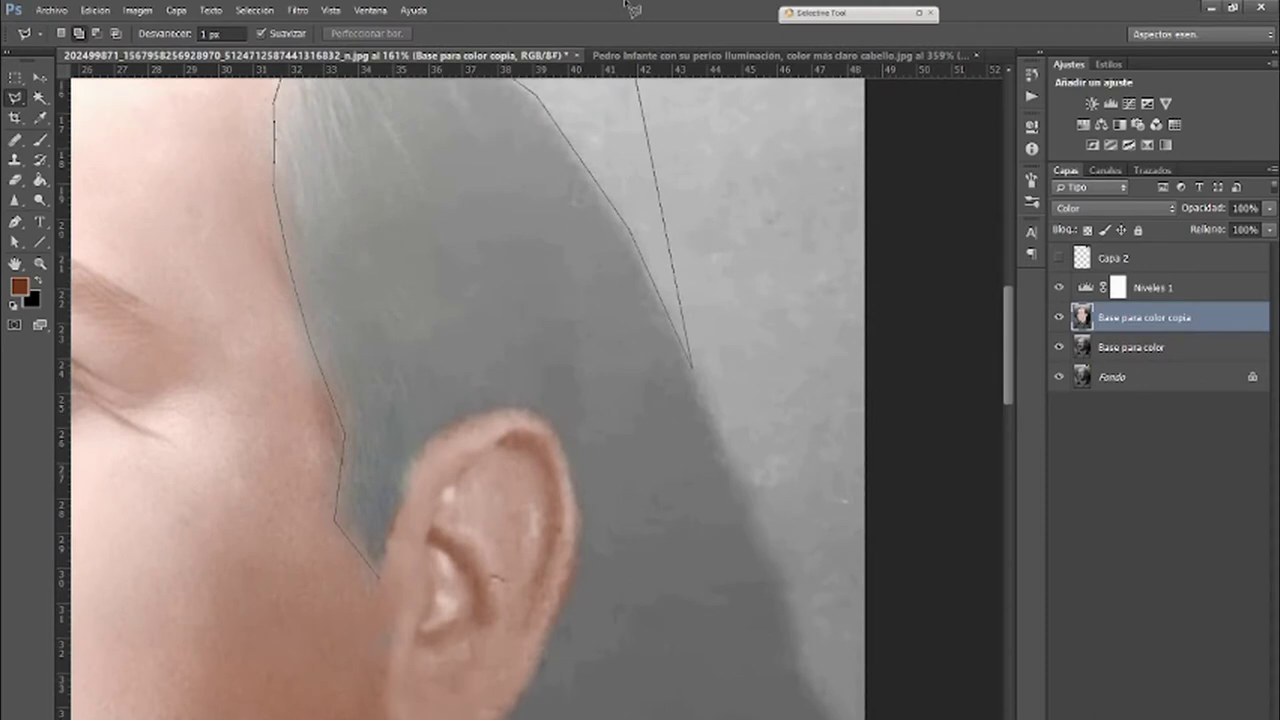
key(BackSpace)
key(BackSpace)
key(BackSpace)
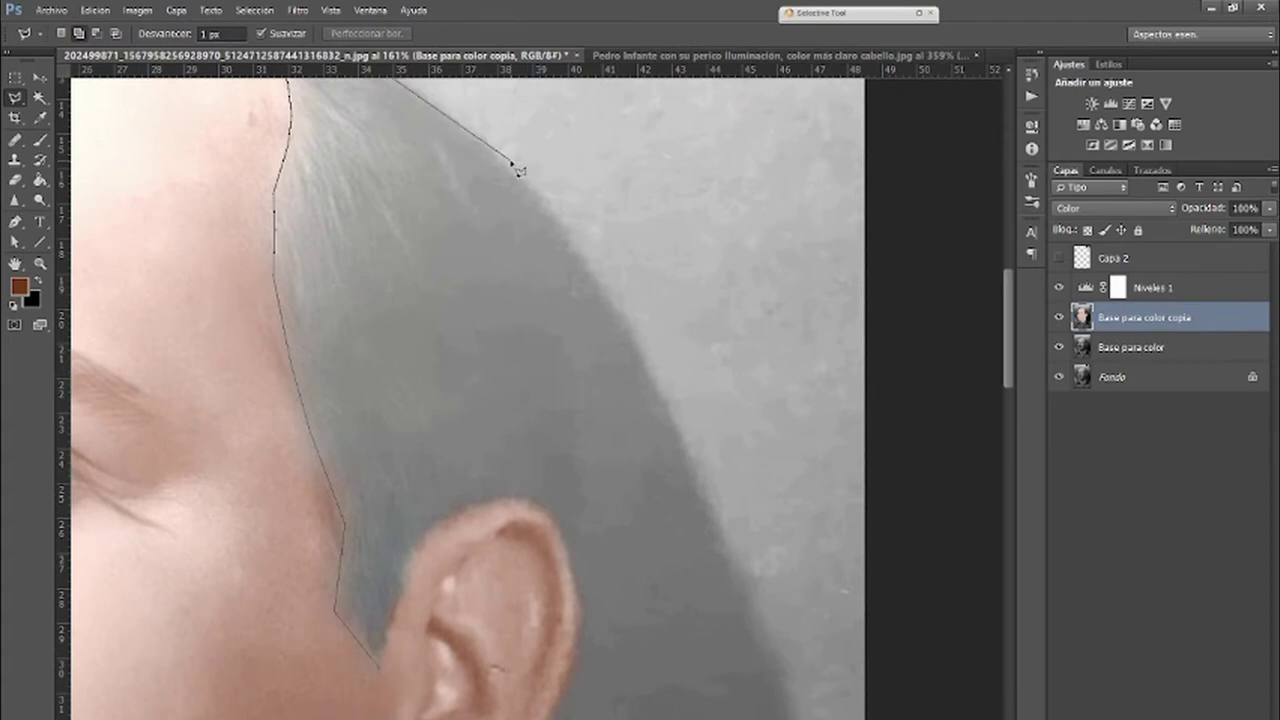
click(488, 242)
click(551, 403)
click(572, 524)
click(578, 605)
click(572, 648)
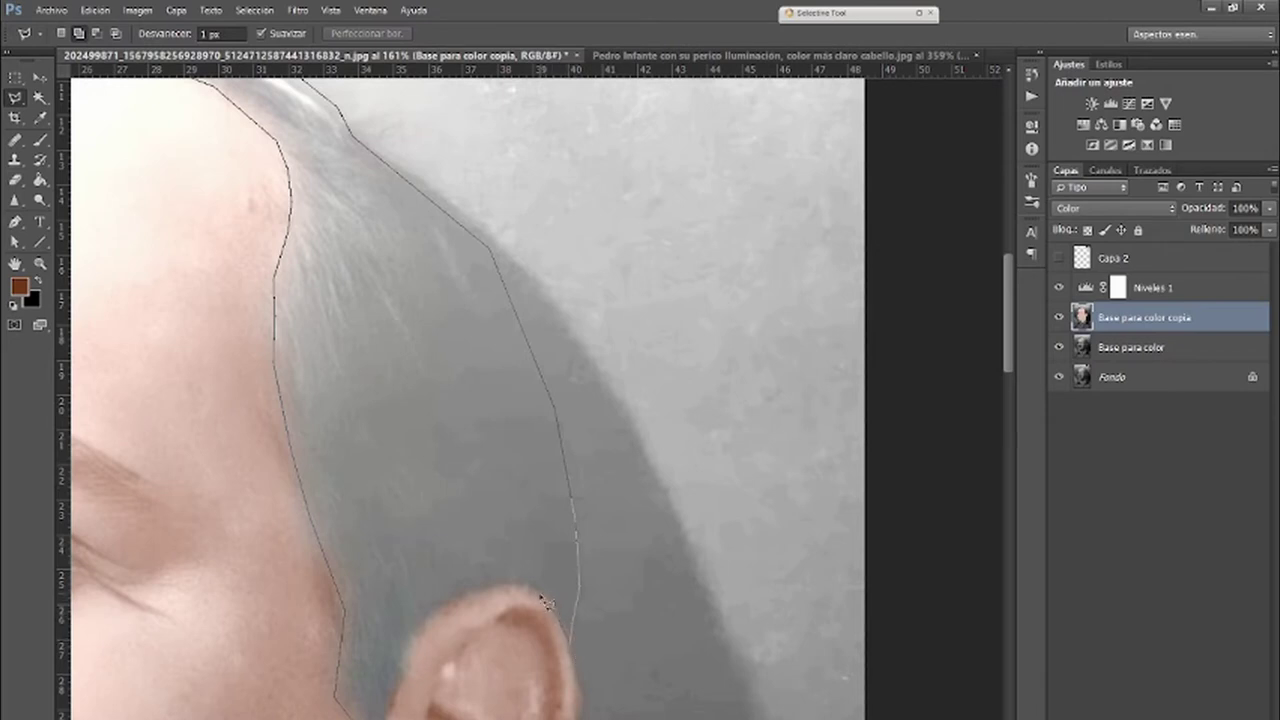
click(532, 592)
click(509, 585)
scroll(386, 716, down, 1)
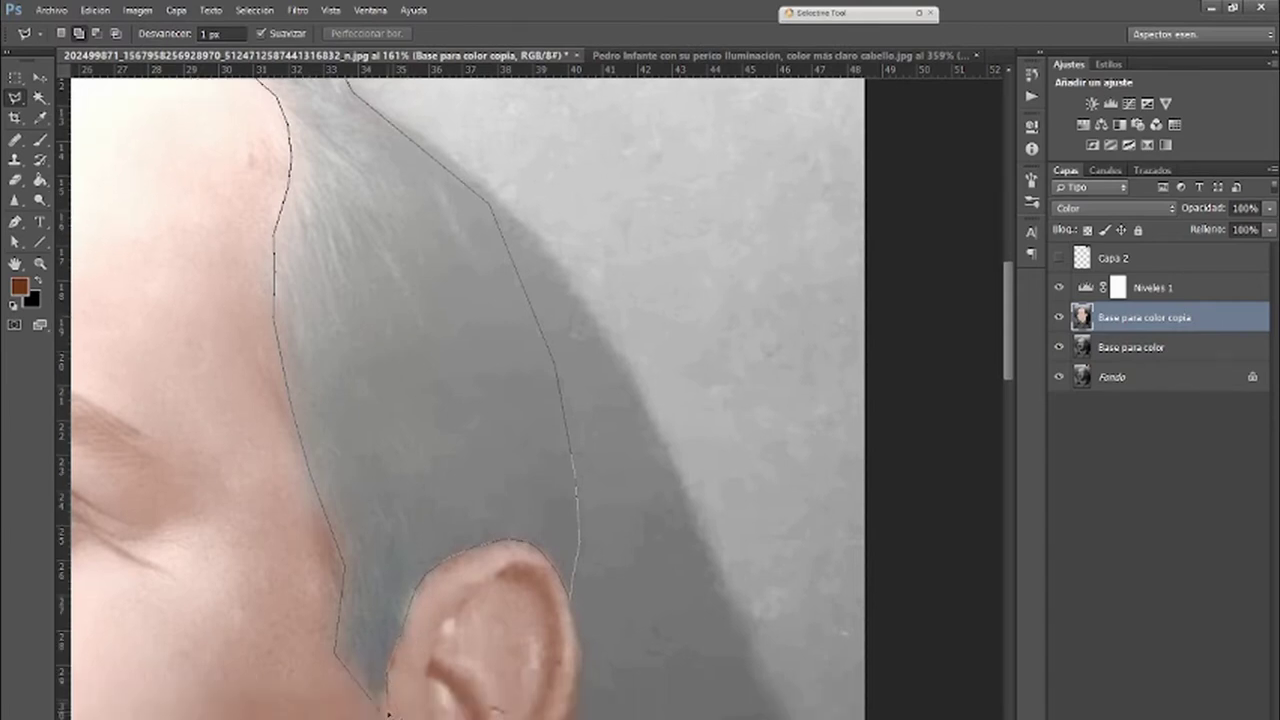
double_click(383, 714)
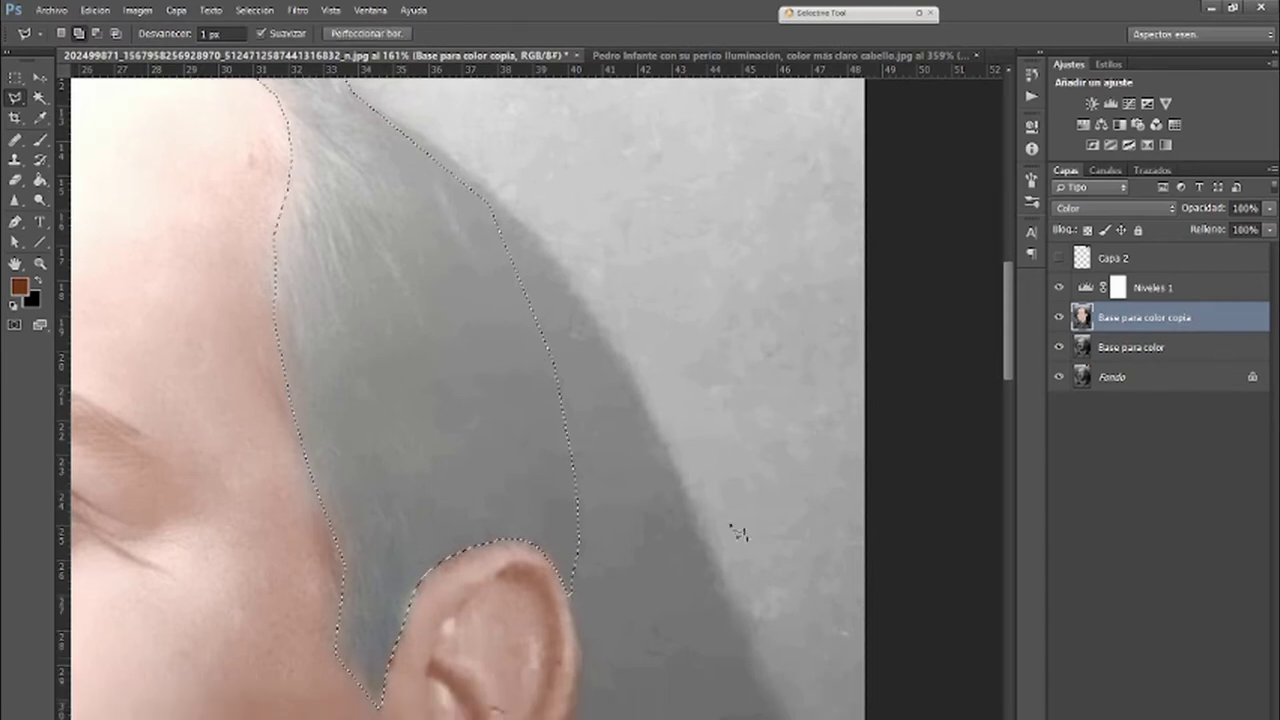
- Create a new layer named Cabello above the skin color layer and set its blend mode to Color
scroll(705, 510, down, 5)
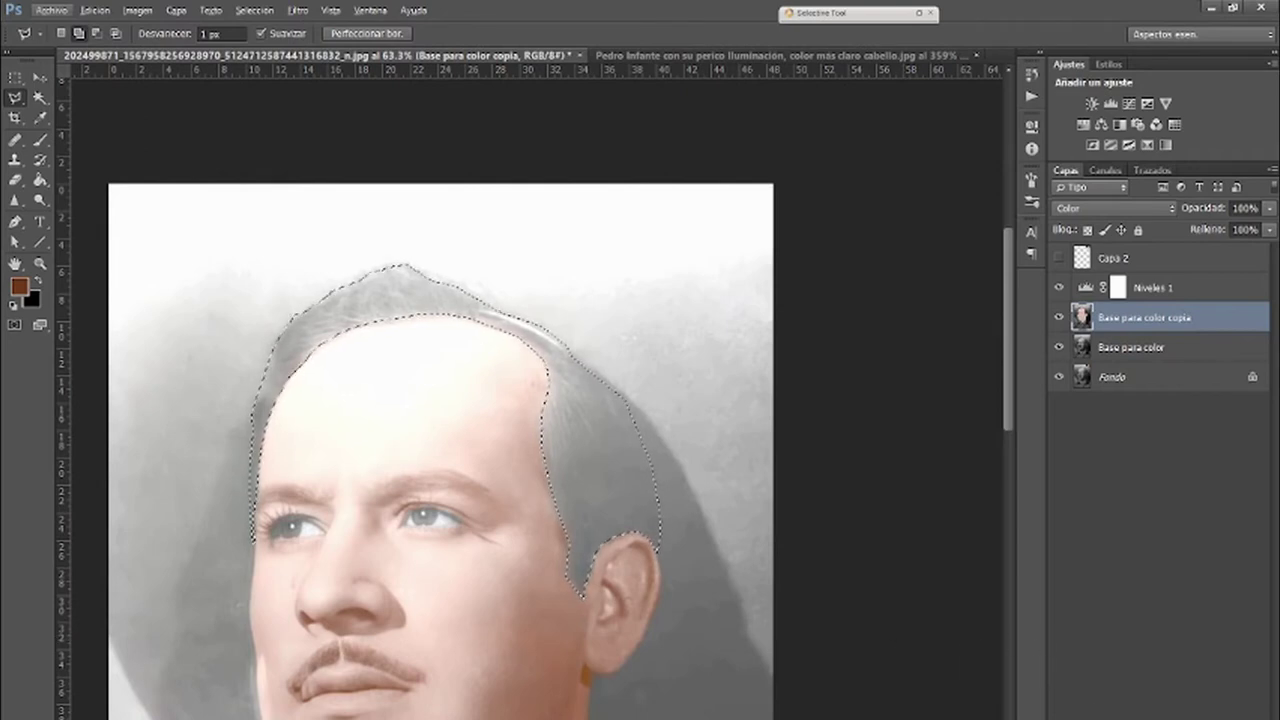
key(ctrl+shift+alt+n)
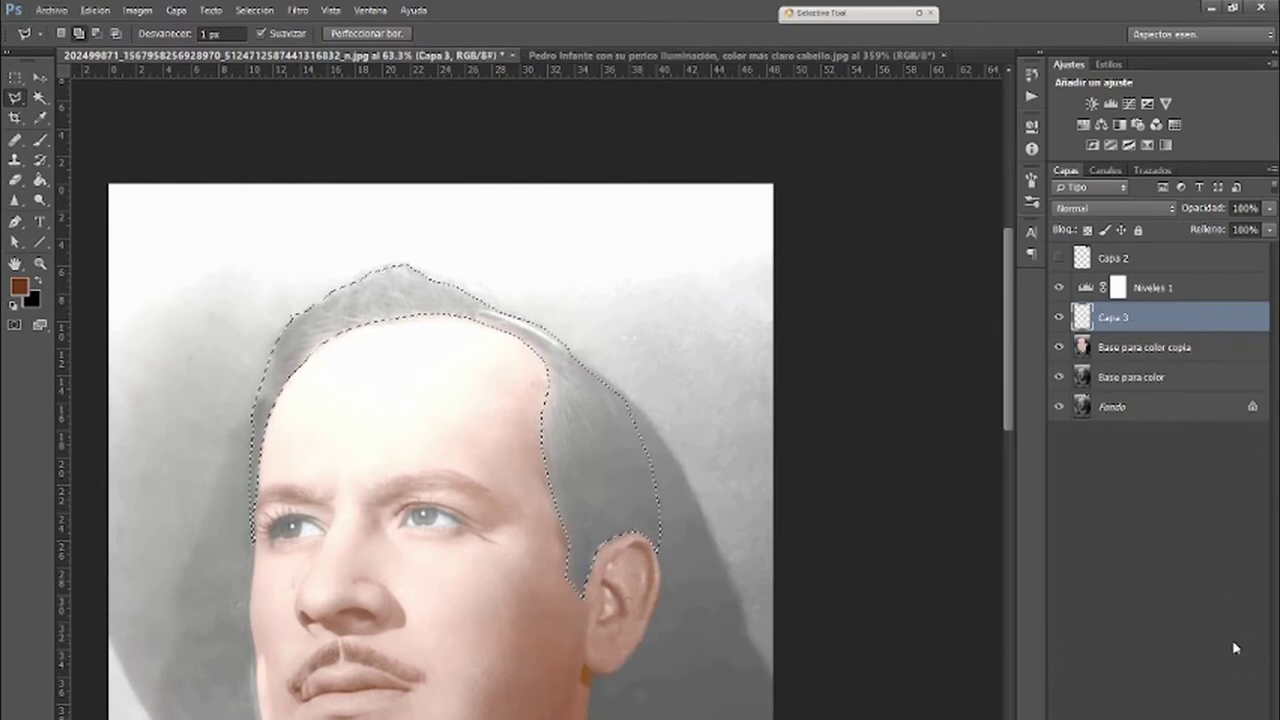
double_click(1113, 318)
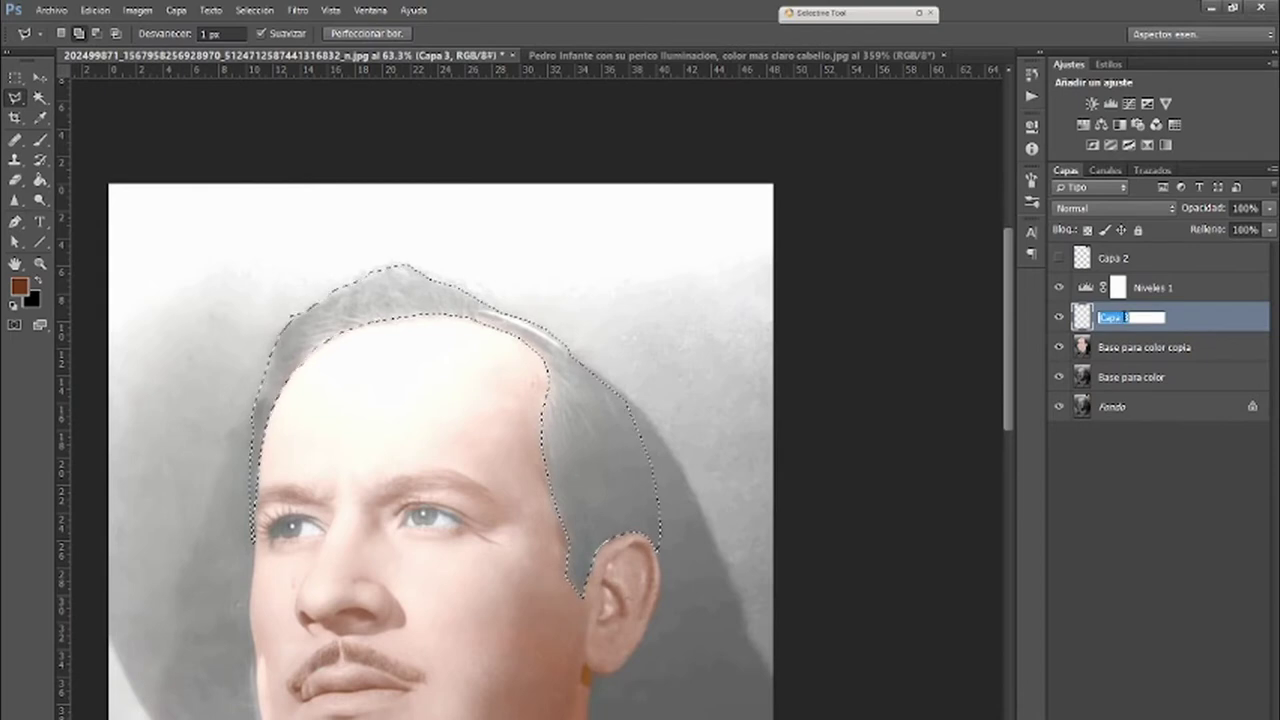
text(Cabe)
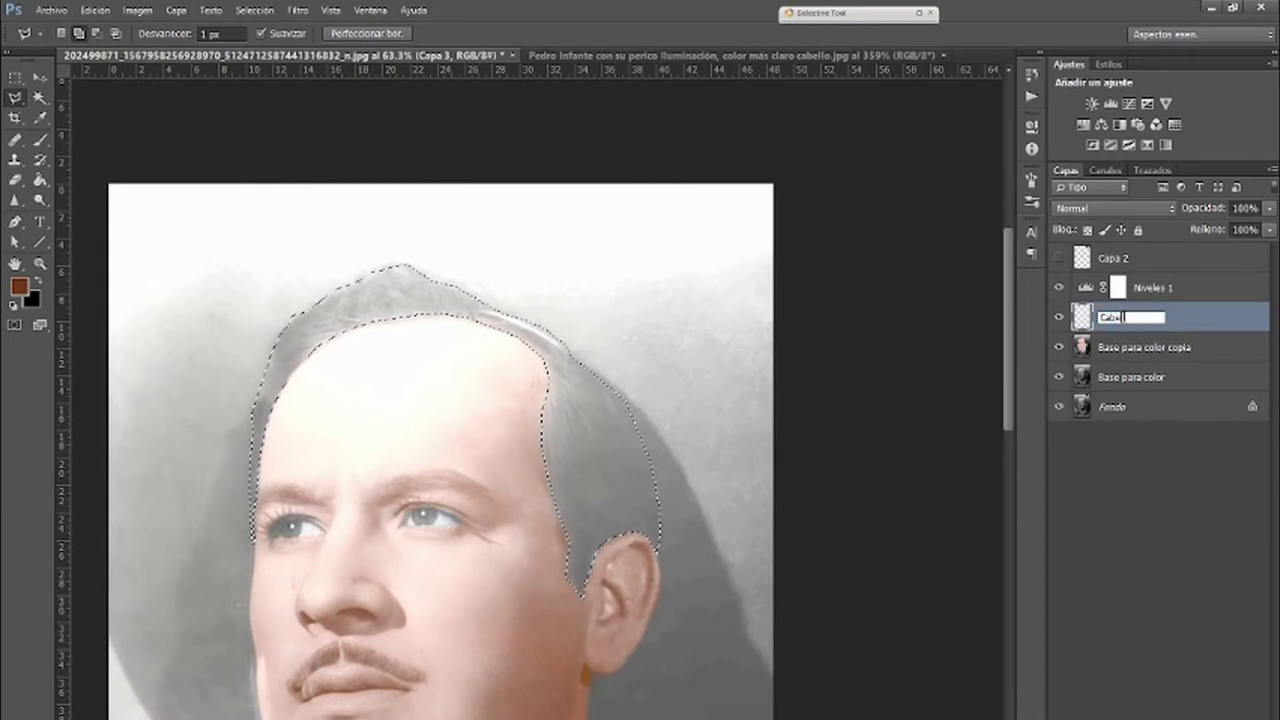
text(llo)
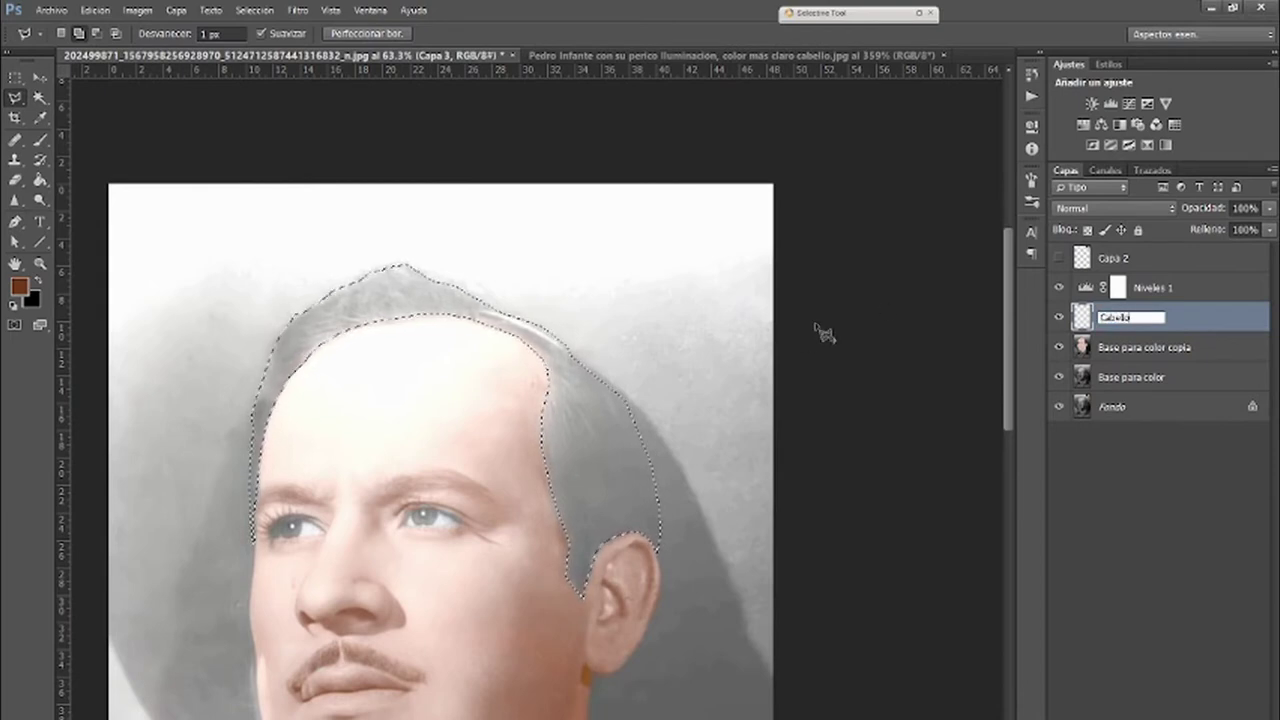
key(Return)
click(800, 324)
key(Escape)
click(1171, 212)
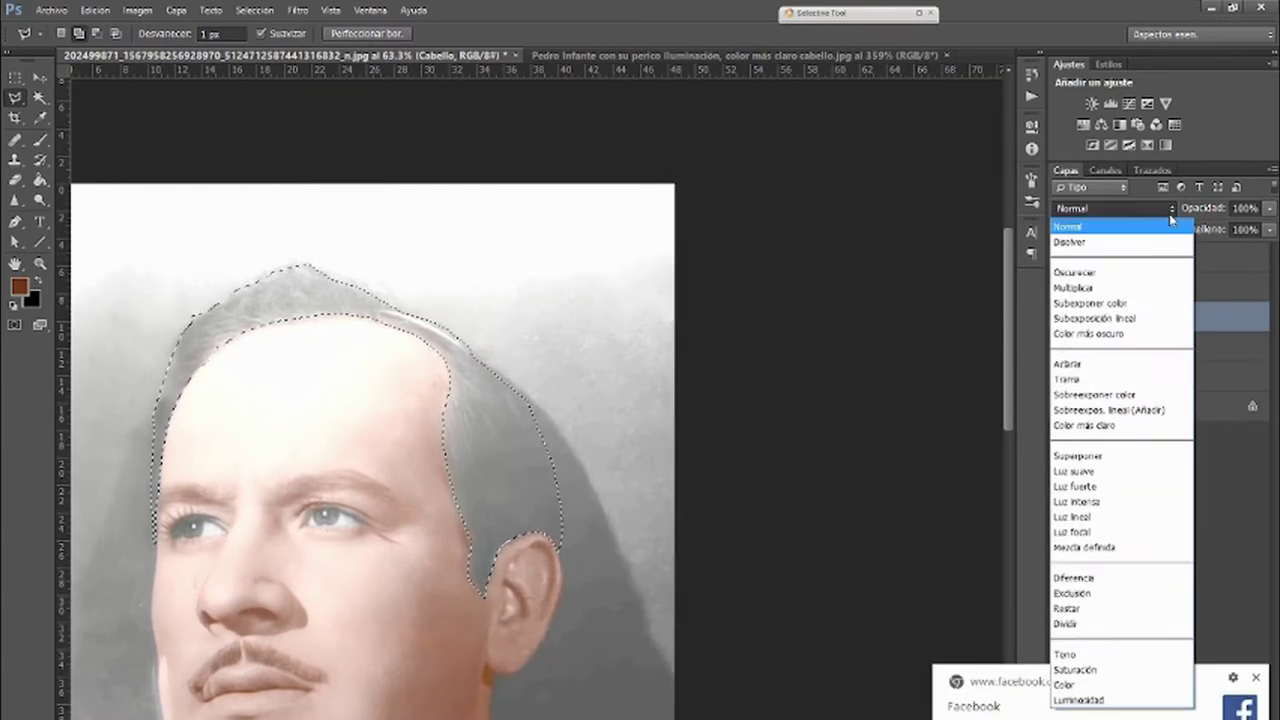
click(1097, 697)
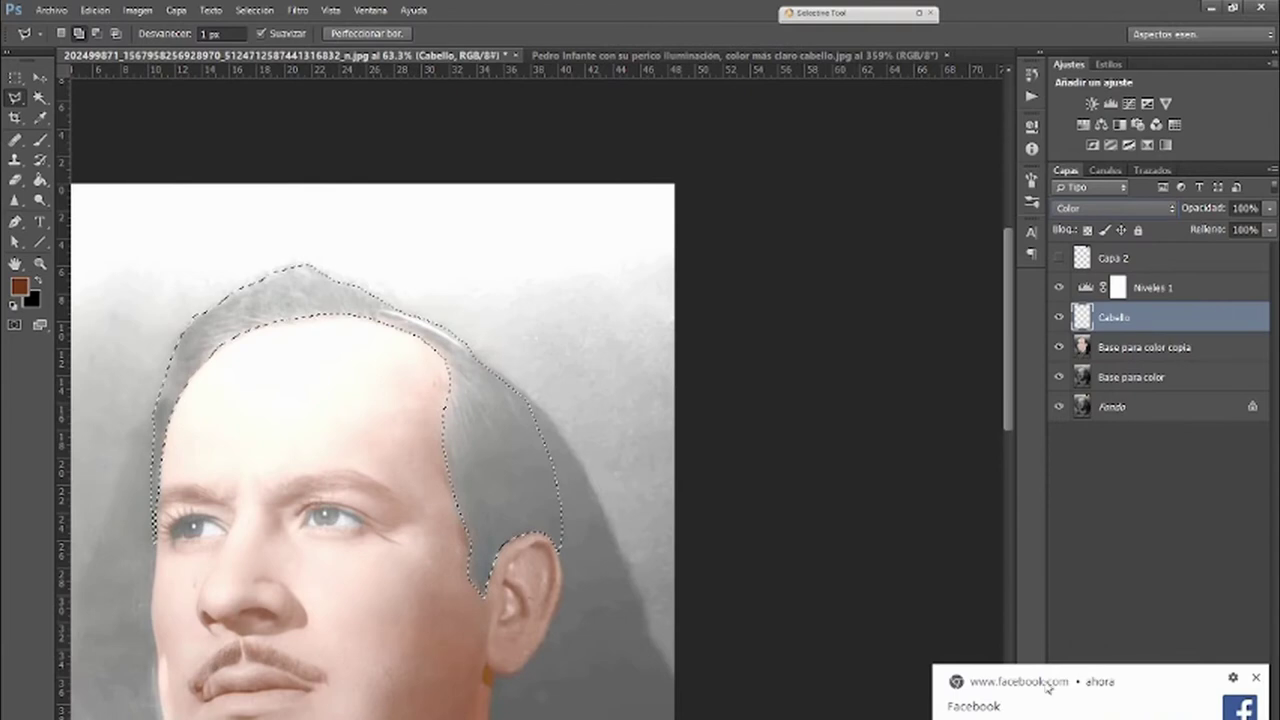
- Brush the brown foreground color over all the hair inside the selection on the Cabello layer
click(40, 140)
drag(482, 585, 458, 550)
mouse_move(470, 498)
mouse_down()
mouse_move(462, 410)
mouse_move(475, 375)
mouse_move(462, 568)
mouse_up()
mouse_move(545, 540)
mouse_down()
mouse_move(558, 509)
mouse_move(535, 414)
mouse_move(447, 352)
mouse_move(457, 328)
mouse_move(295, 274)
mouse_move(304, 282)
mouse_move(212, 315)
mouse_move(224, 301)
mouse_move(160, 367)
mouse_move(135, 536)
mouse_move(215, 307)
mouse_move(177, 377)
mouse_move(336, 295)
mouse_move(185, 364)
mouse_move(213, 294)
mouse_move(446, 376)
mouse_up()
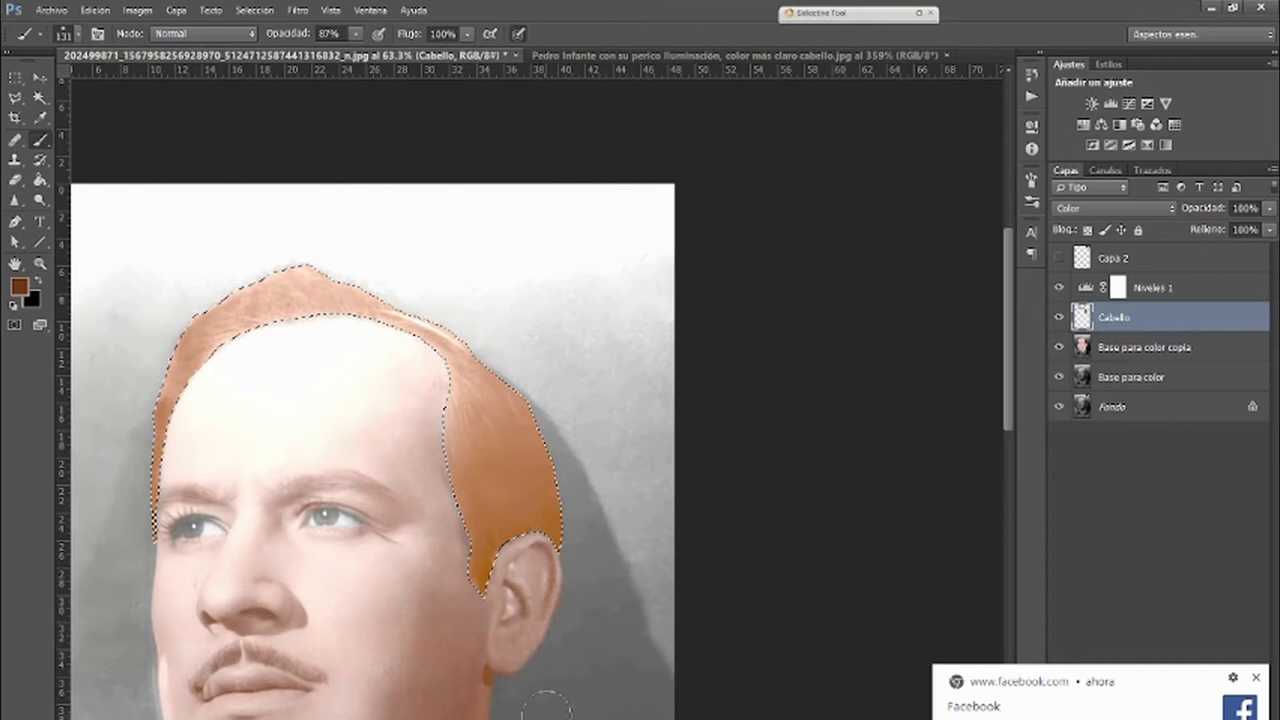
- Add a small triangular area of hair between the earlobe and the neck to the selection with the Polygonal Lasso
scroll(560, 677, up, 3)
scroll(537, 471, down, 3)
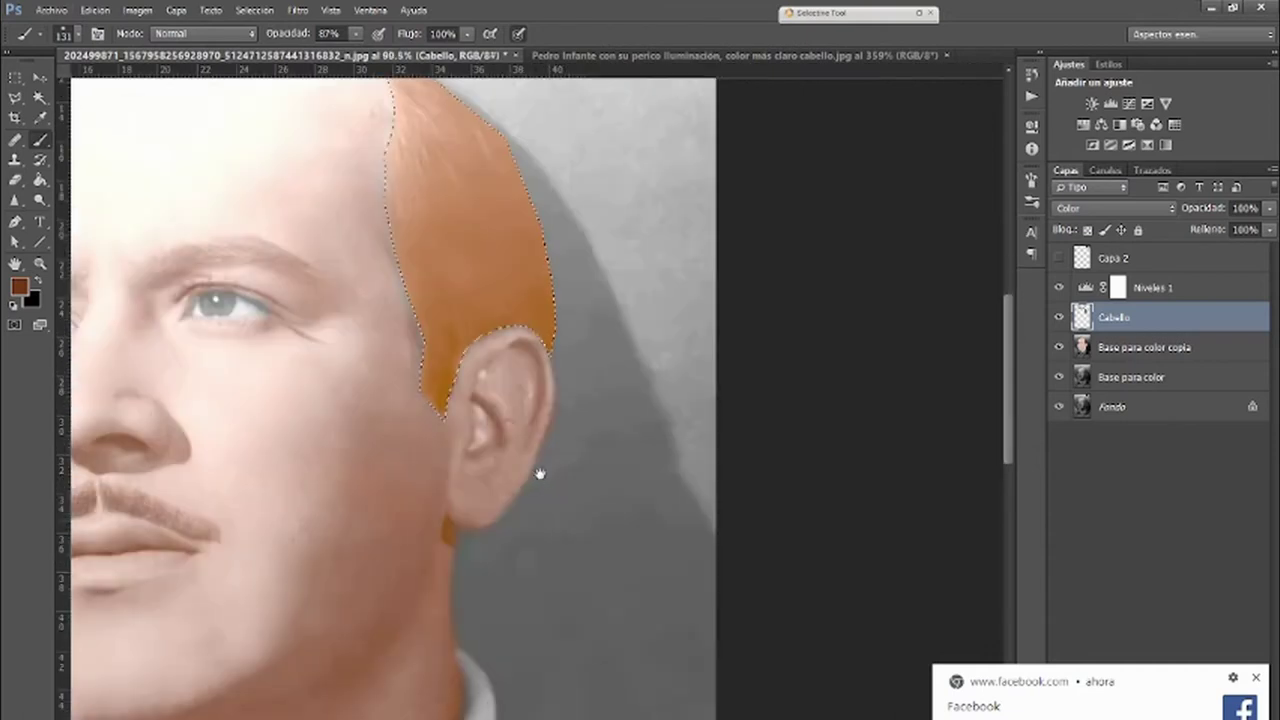
key(ctrl+r)
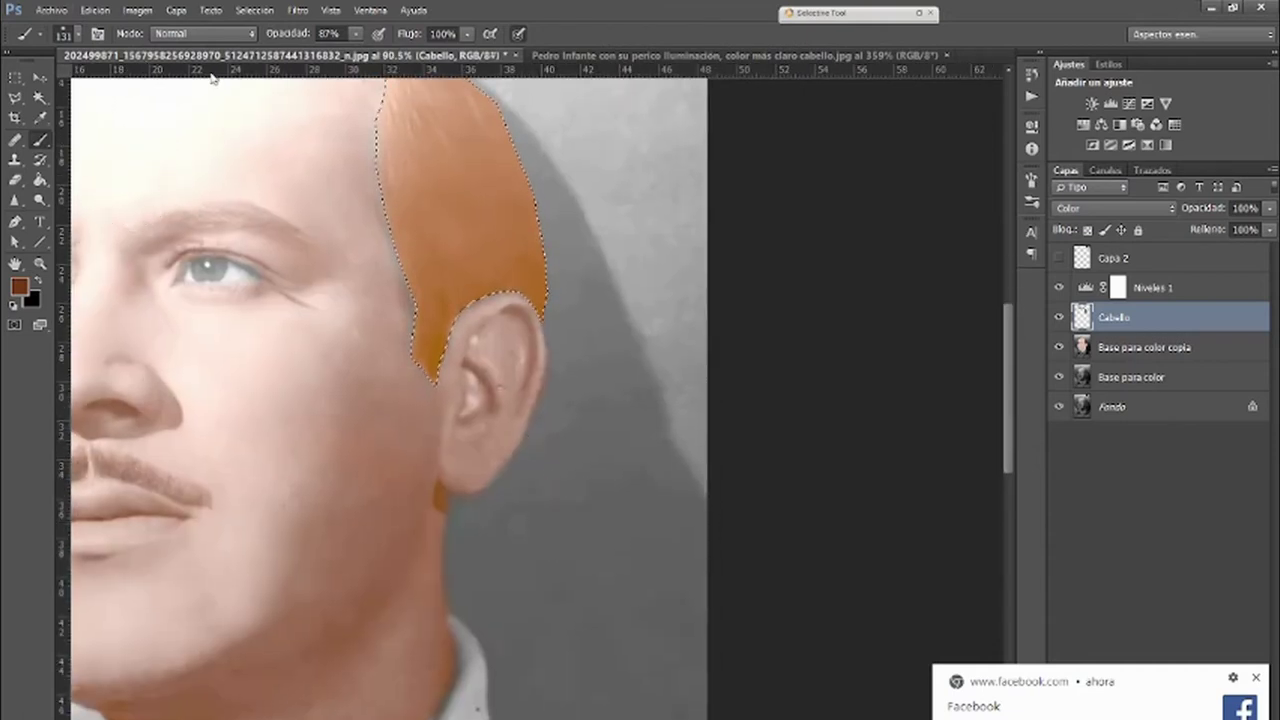
click(15, 97)
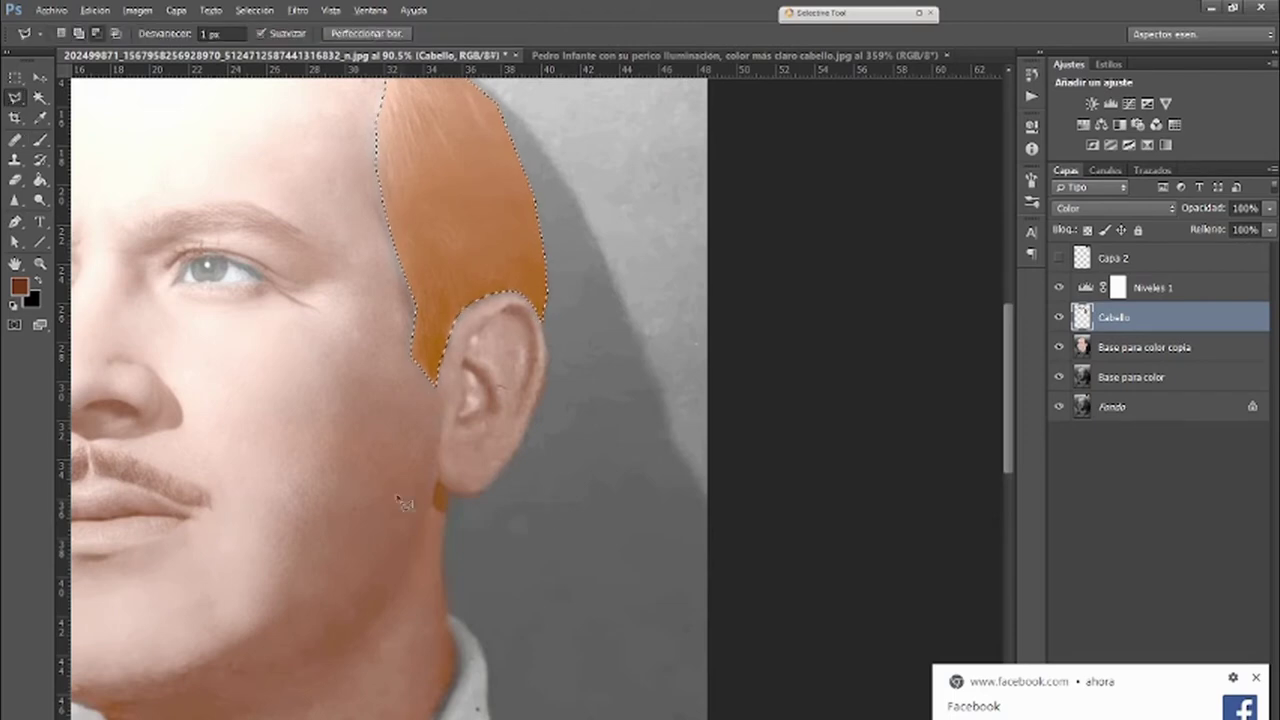
scroll(465, 540, up, 3)
scroll(467, 545, up, 2)
click(521, 474)
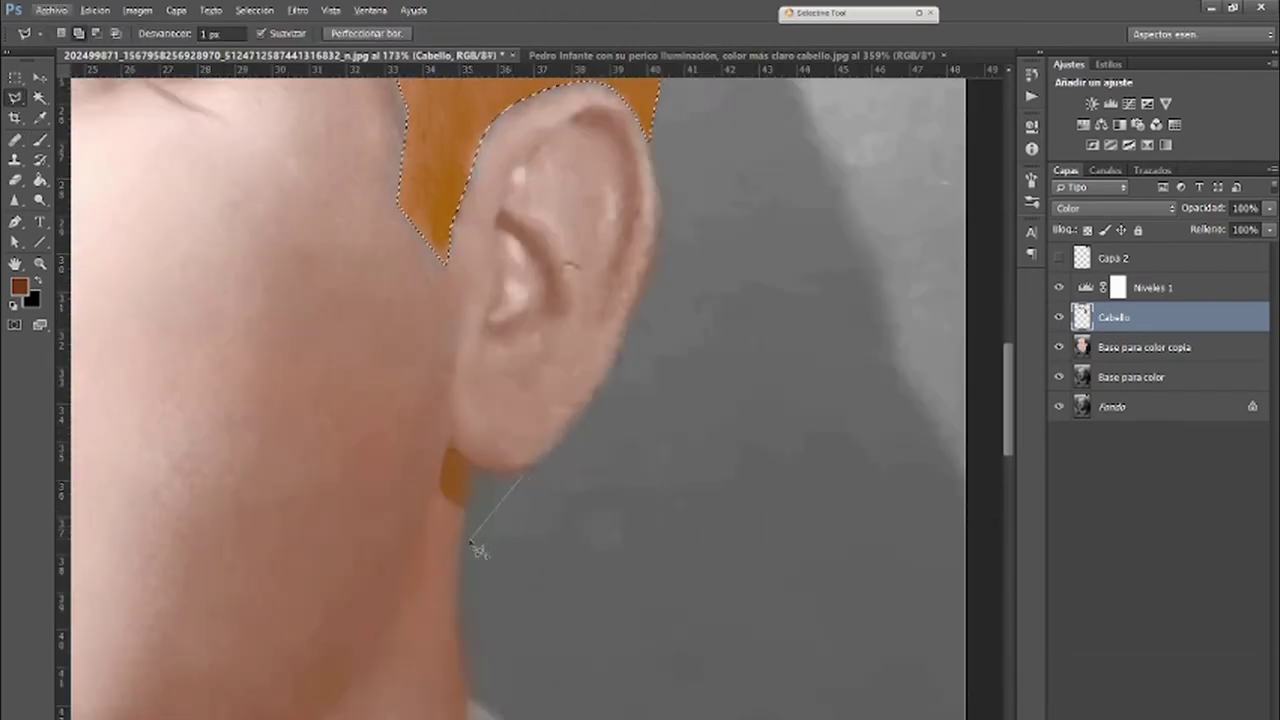
click(466, 541)
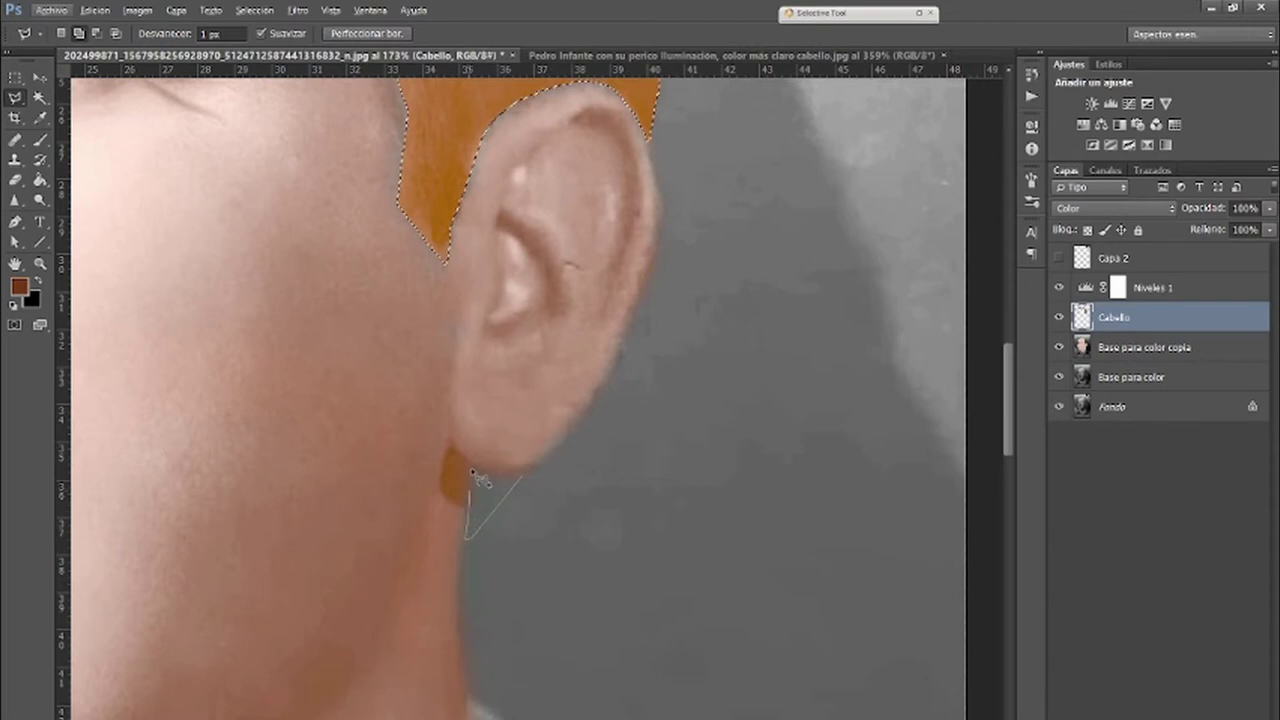
click(471, 468)
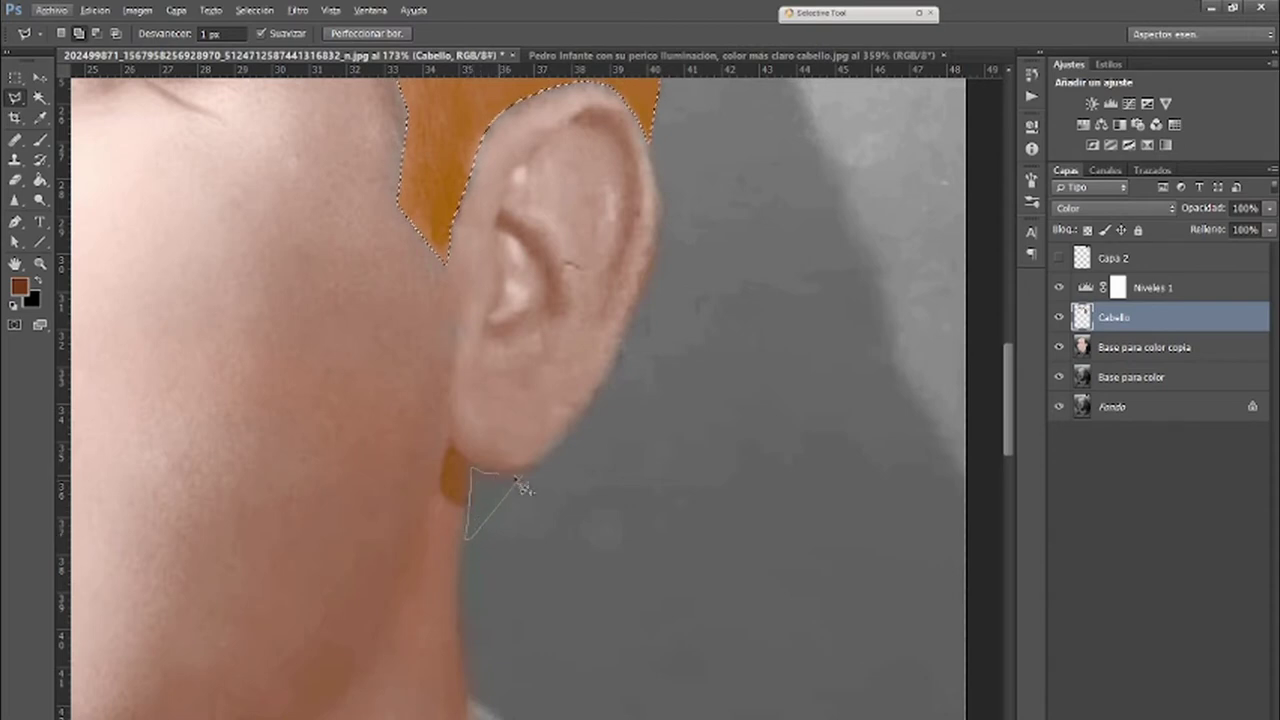
click(521, 477)
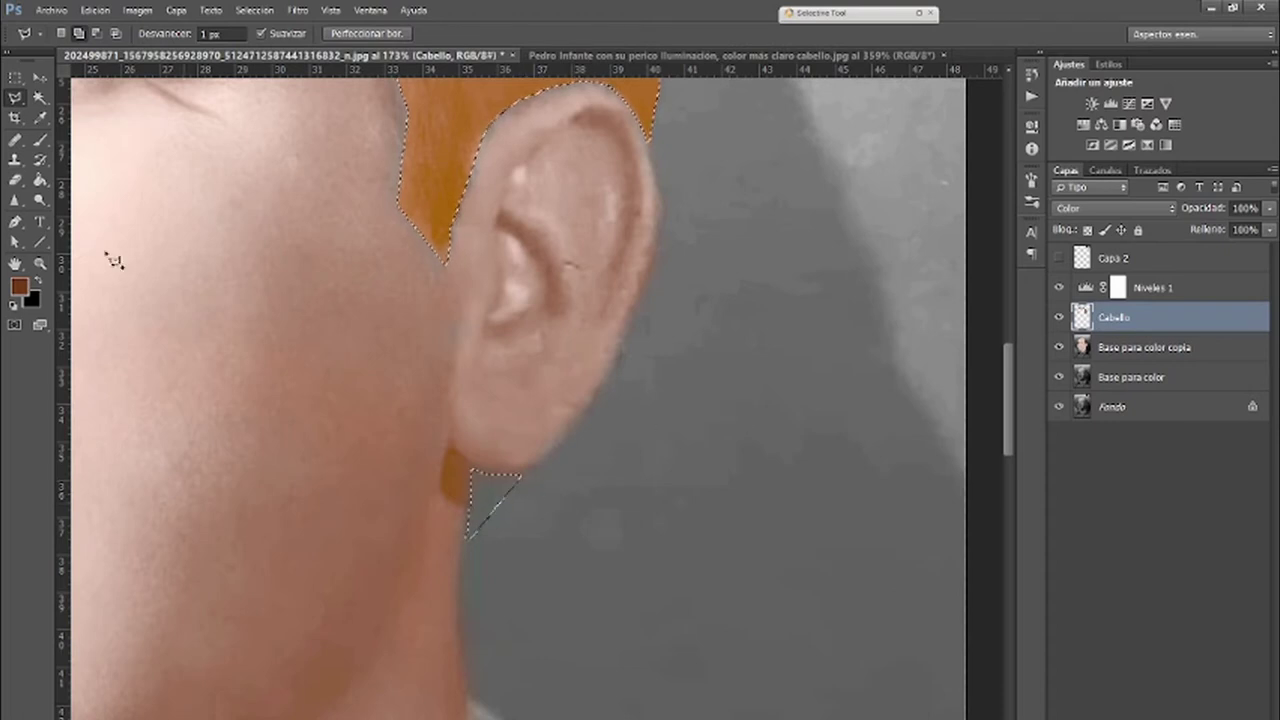
- Paint the small selected area below the earlobe with the brown hair color
click(42, 145)
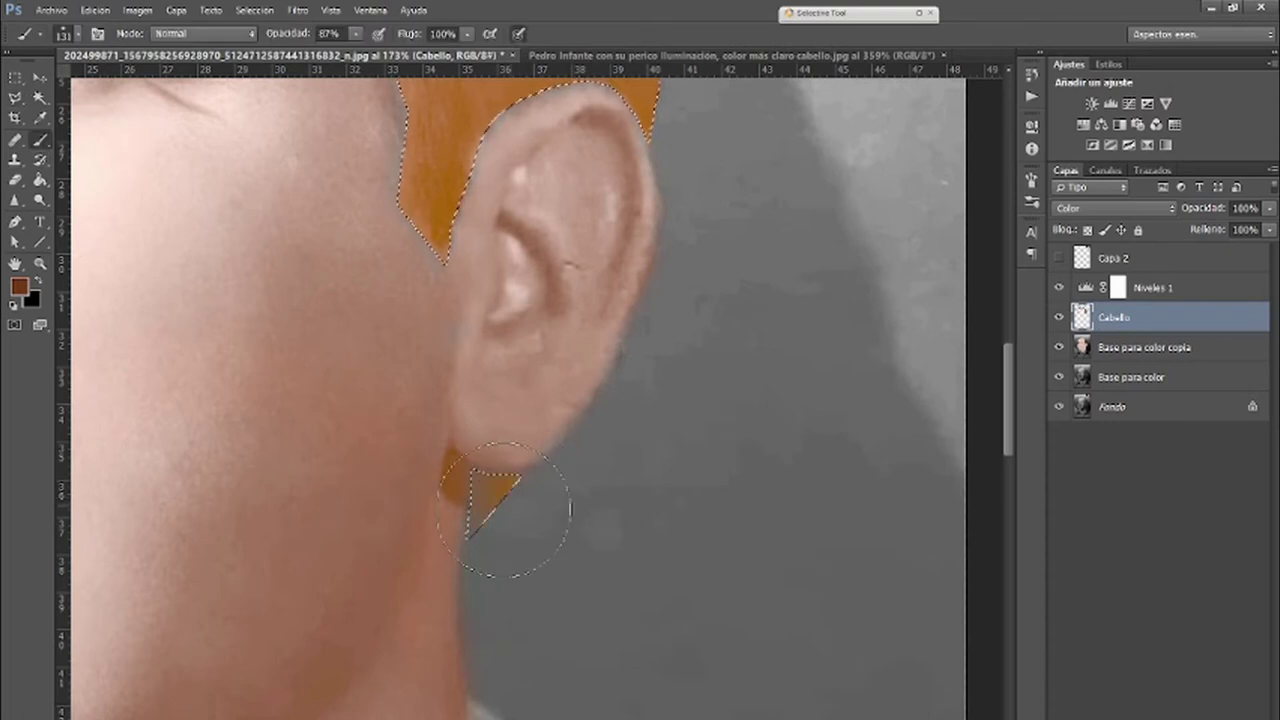
drag(540, 490, 470, 493)
scroll(651, 534, down, 6)
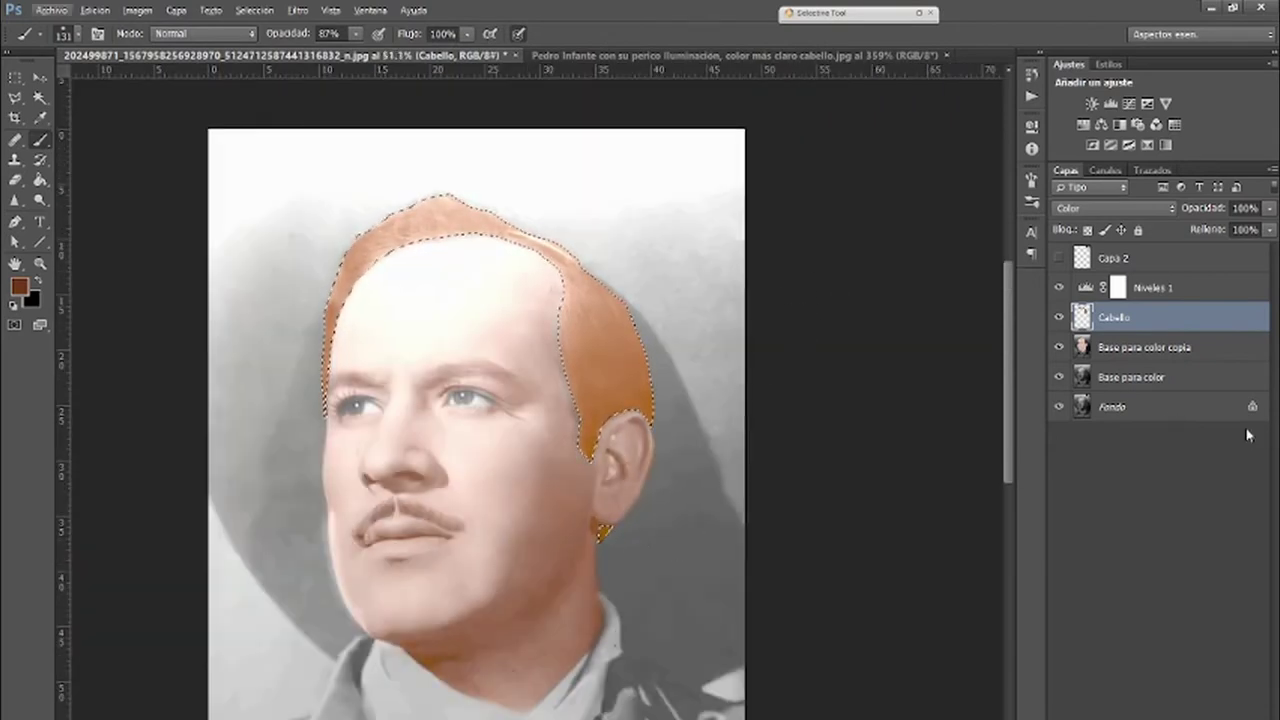
- Hide the Niveles 1 adjustment and open Hue/Saturation for the Cabello layer, setting lightness to -70 and saturation to +26
click(1060, 288)
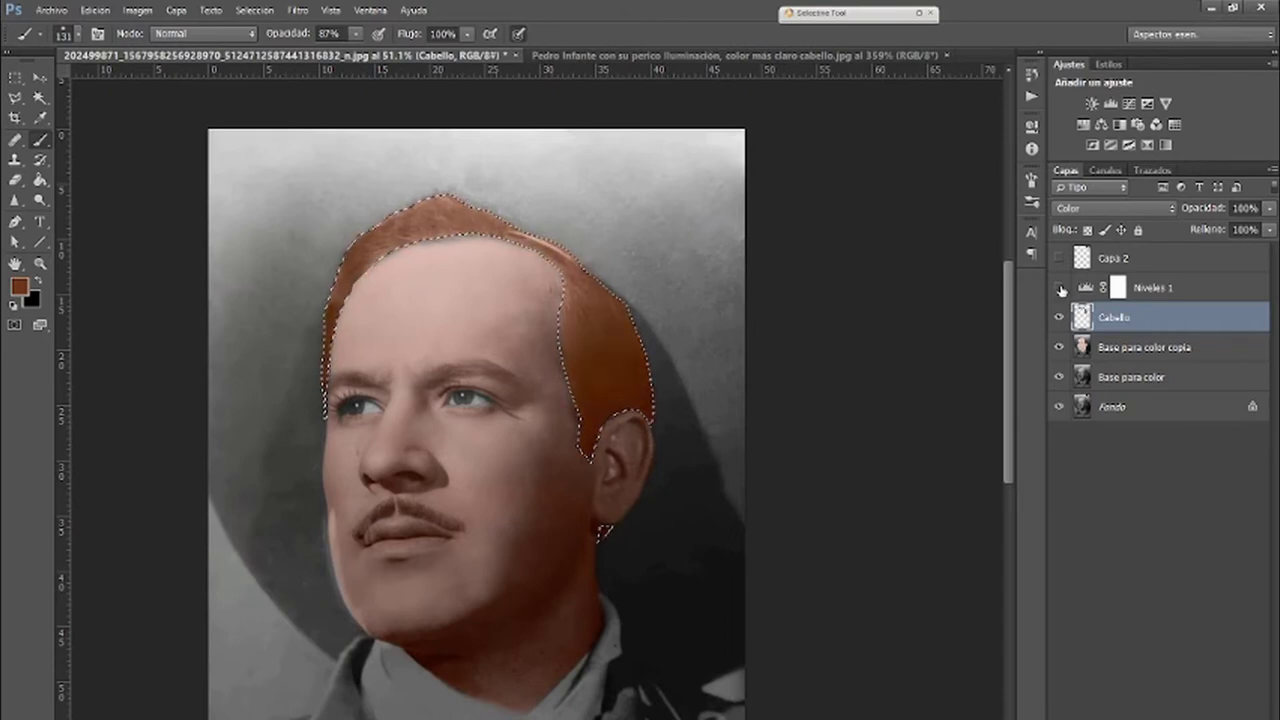
key(ctrl+u)
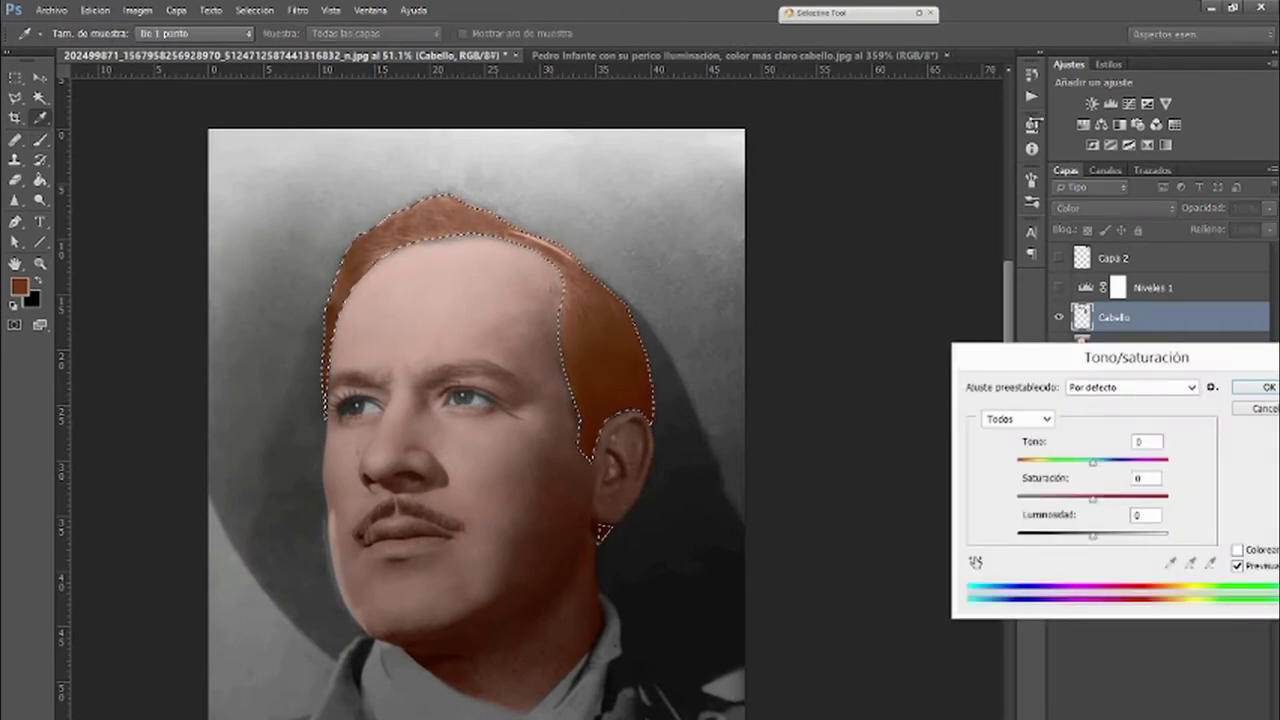
drag(1028, 368, 848, 334)
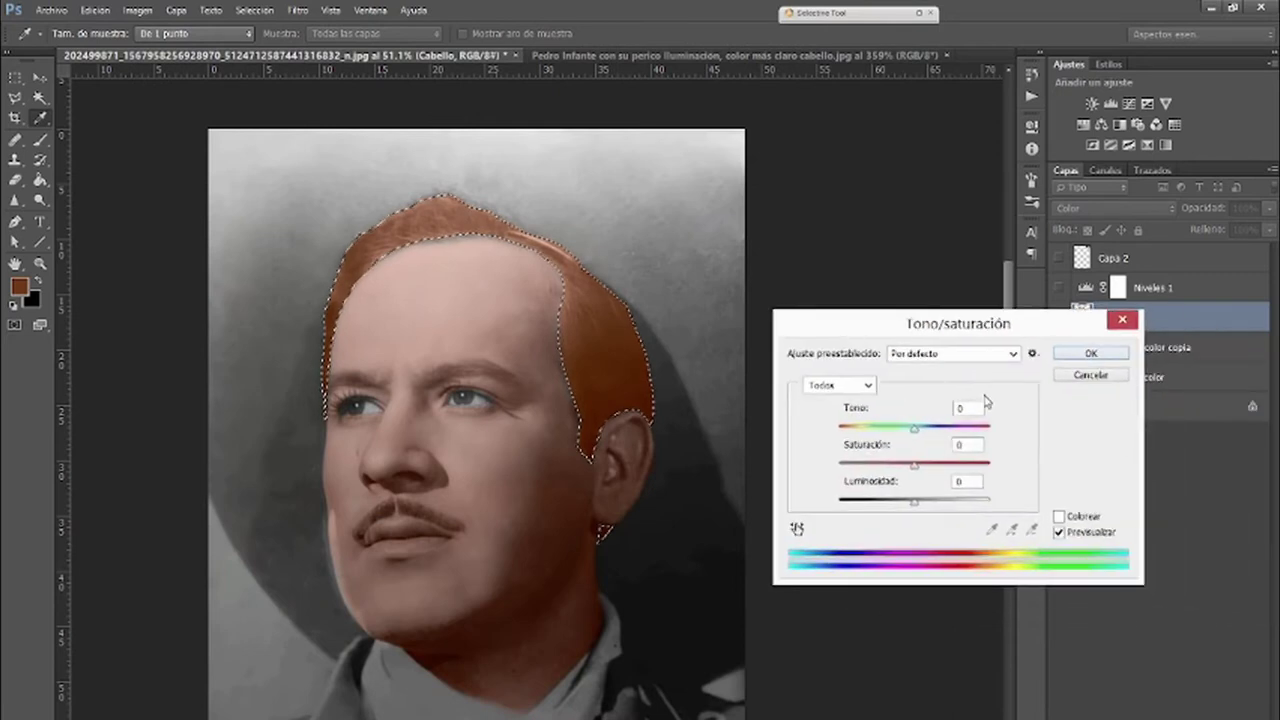
drag(913, 505, 863, 505)
mouse_move(913, 466)
mouse_down()
mouse_move(950, 477)
mouse_move(933, 481)
mouse_up()
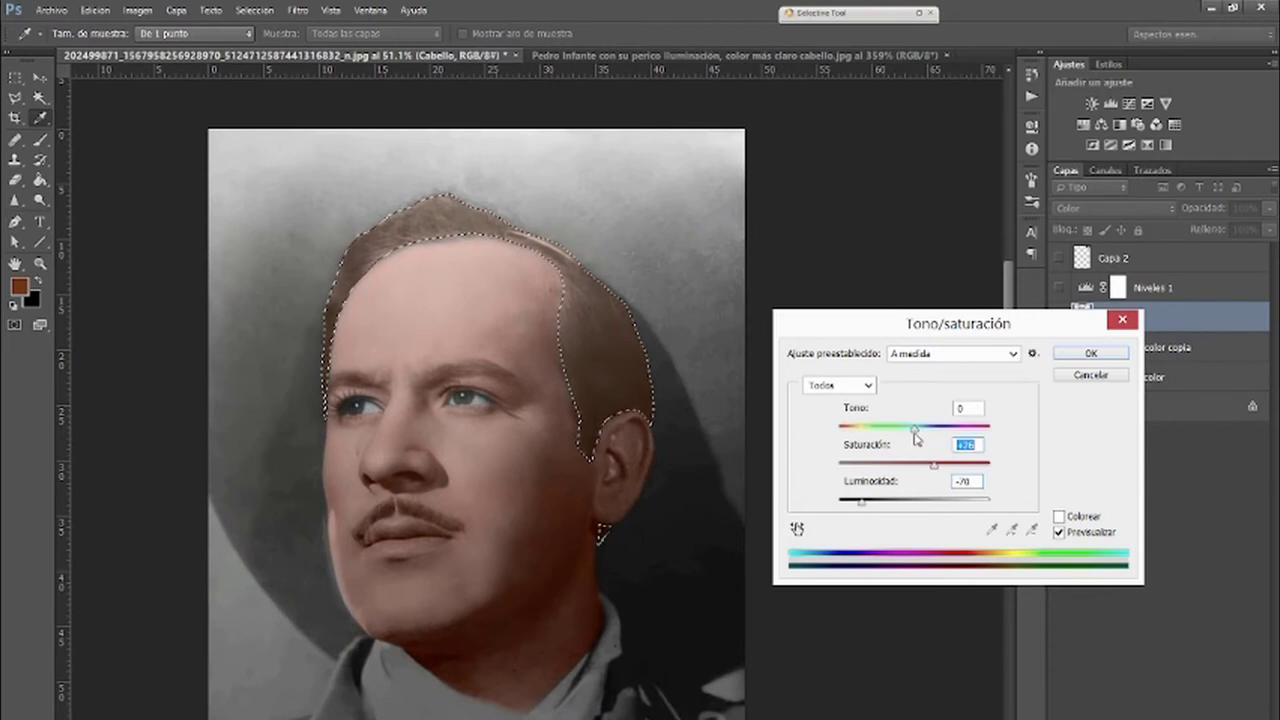
- Apply Hue/Saturation to the Cabello layer with hue -3, saturation +26 and lightness about -56
mouse_move(917, 435)
mouse_down()
mouse_move(929, 436)
mouse_move(913, 437)
mouse_up()
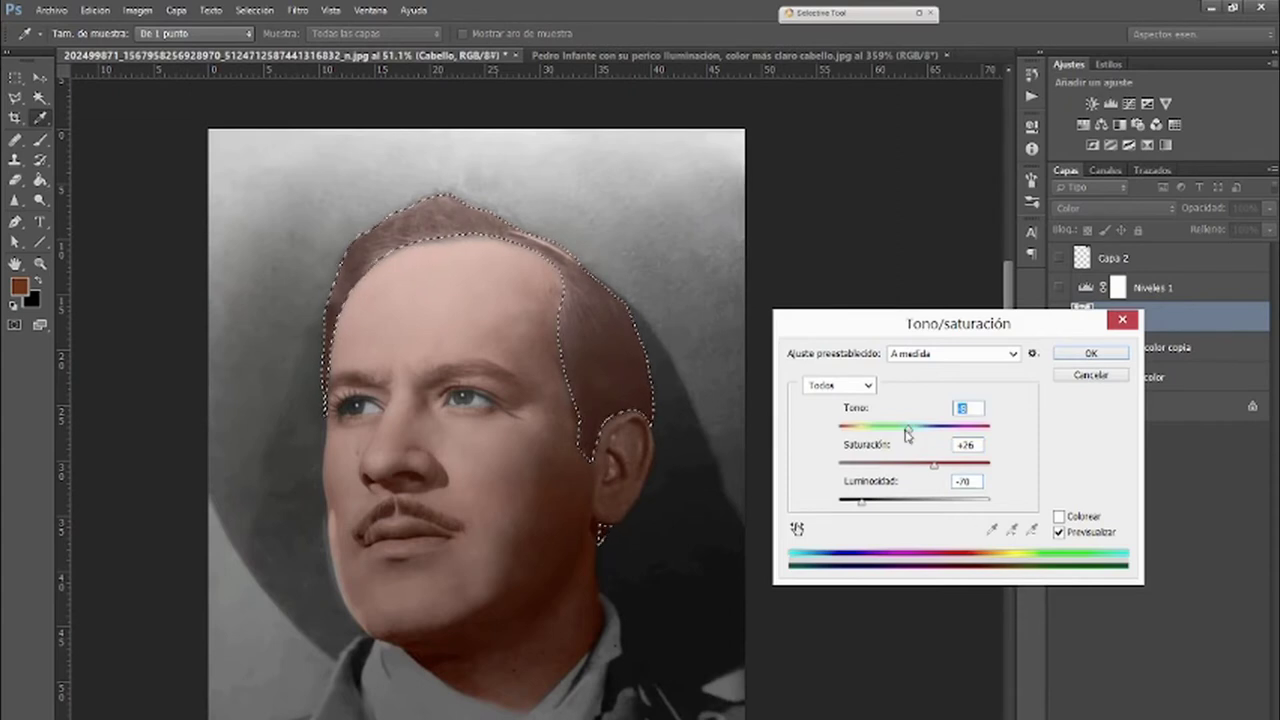
drag(908, 433, 913, 432)
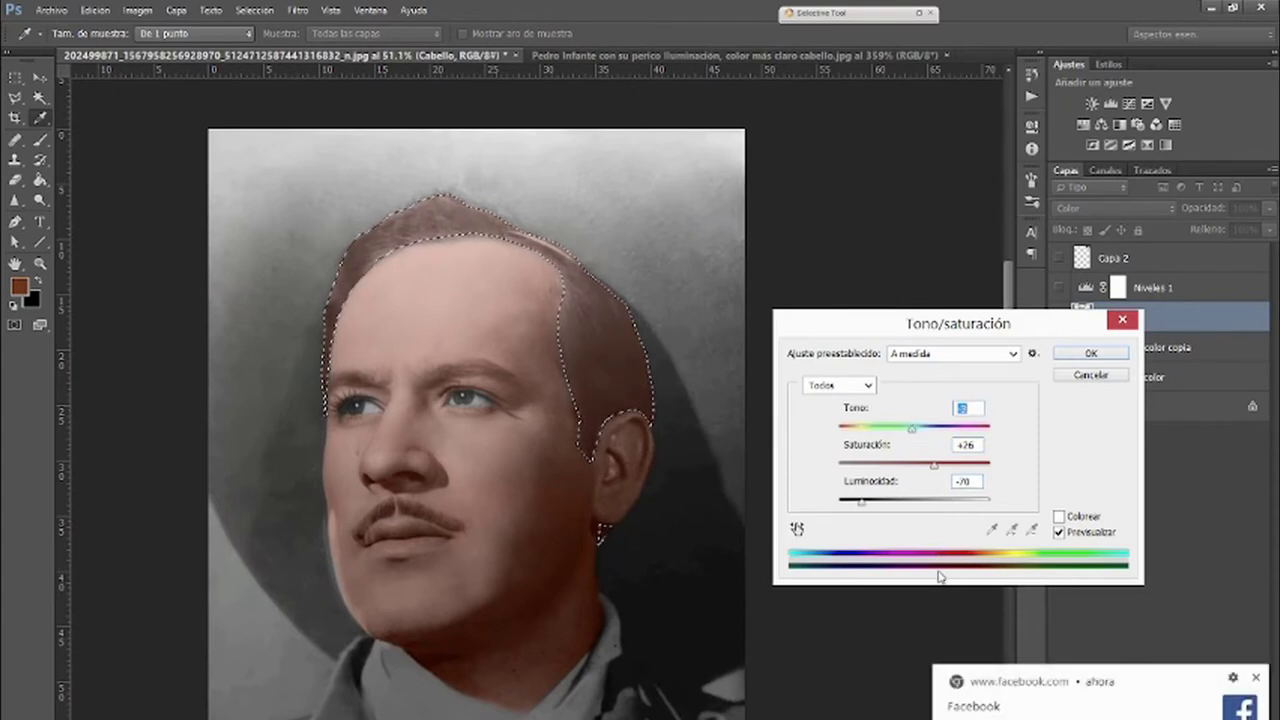
mouse_move(864, 507)
mouse_down()
mouse_move(880, 509)
mouse_move(866, 512)
mouse_up()
drag(864, 507, 871, 508)
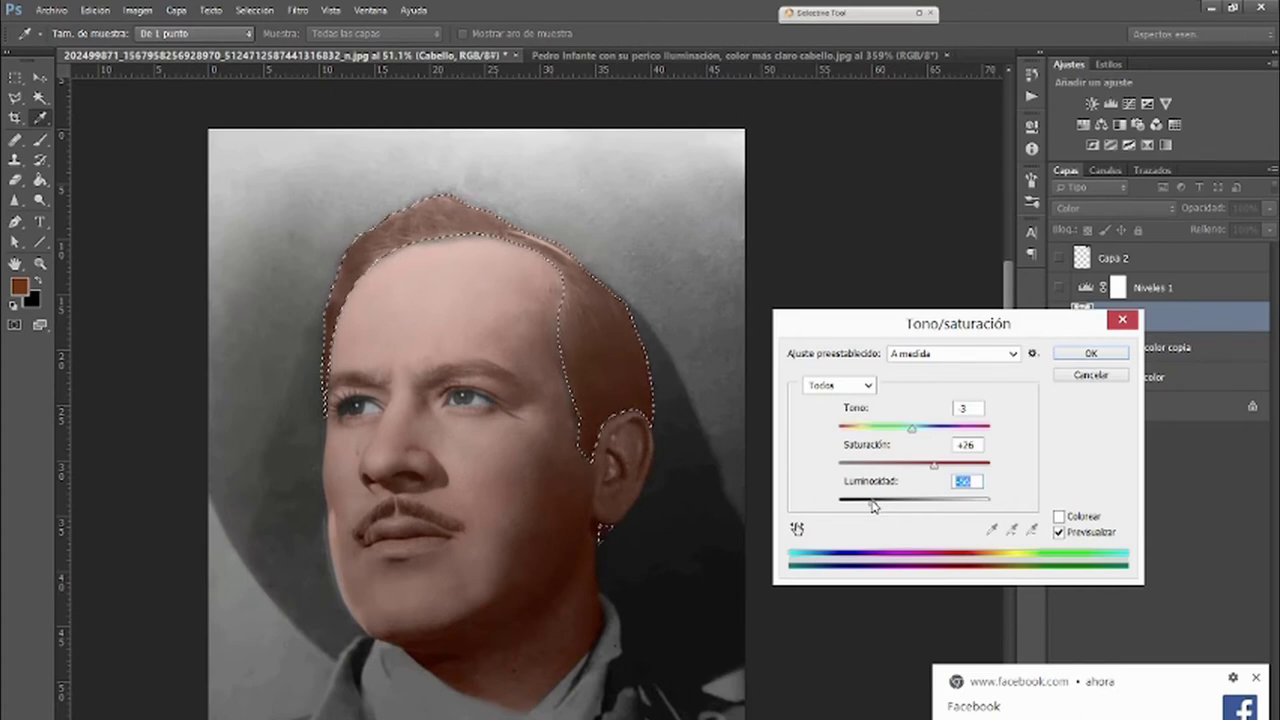
click(1092, 354)
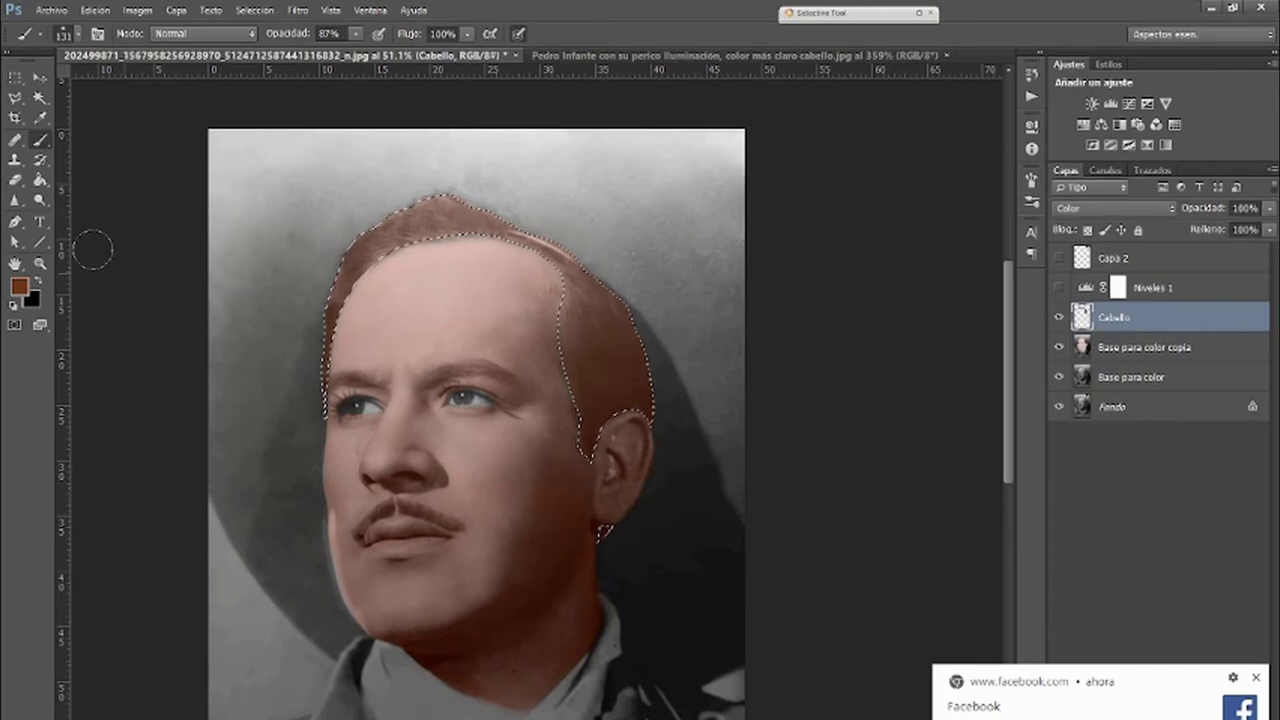
- Switch to the Burn tool and set its brush size to 190 px
click(42, 200)
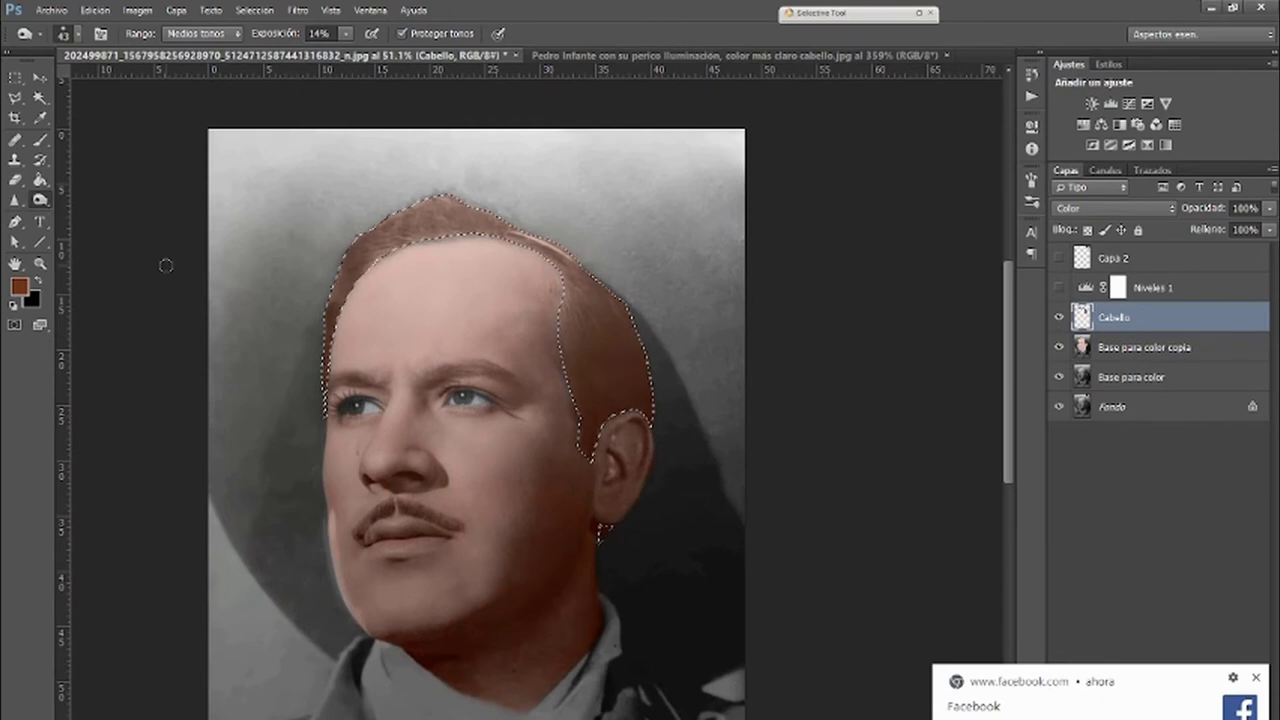
right_click(605, 364)
text(190)
key(Return)
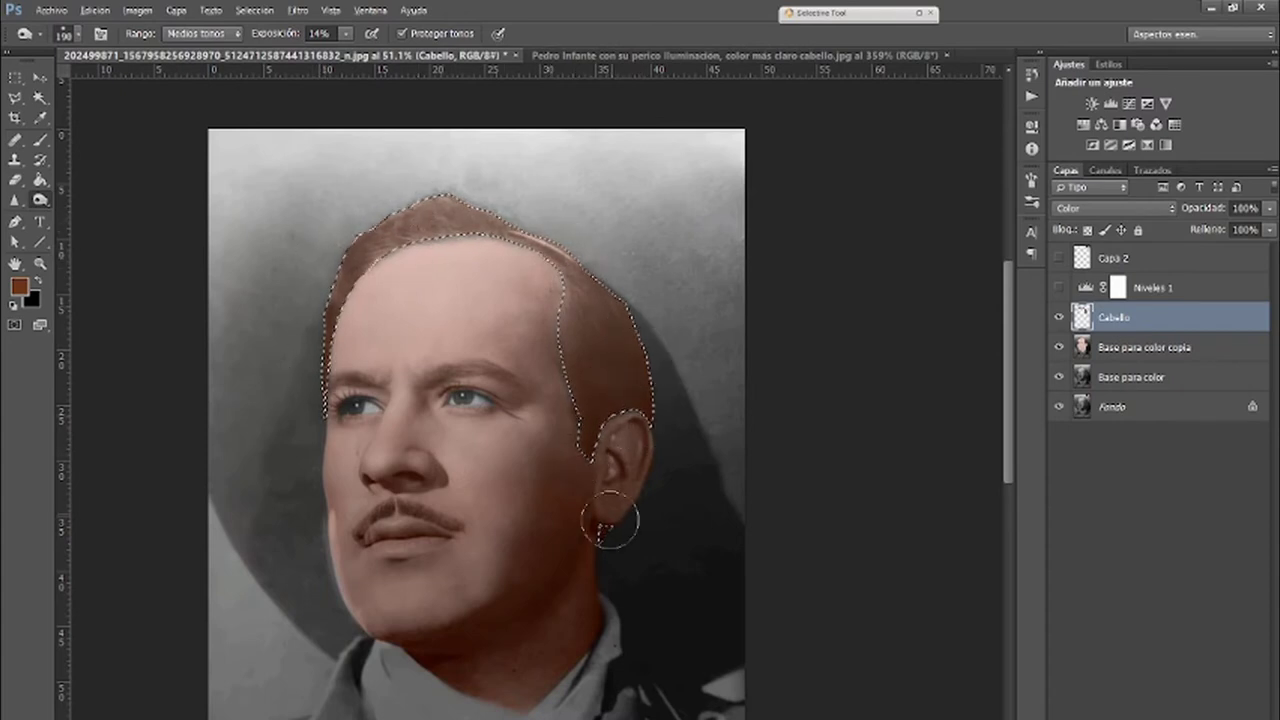
scroll(649, 514, down, 3)
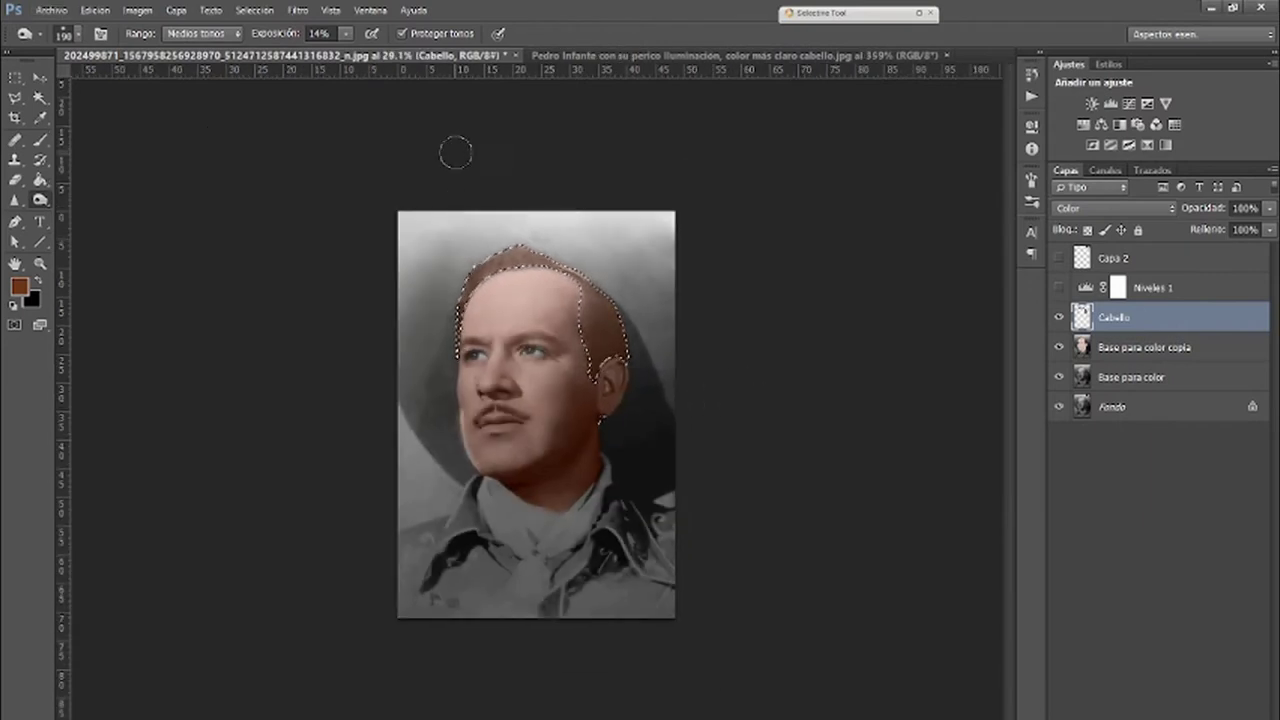
scroll(505, 180, up, 2)
scroll(505, 181, up, 1)
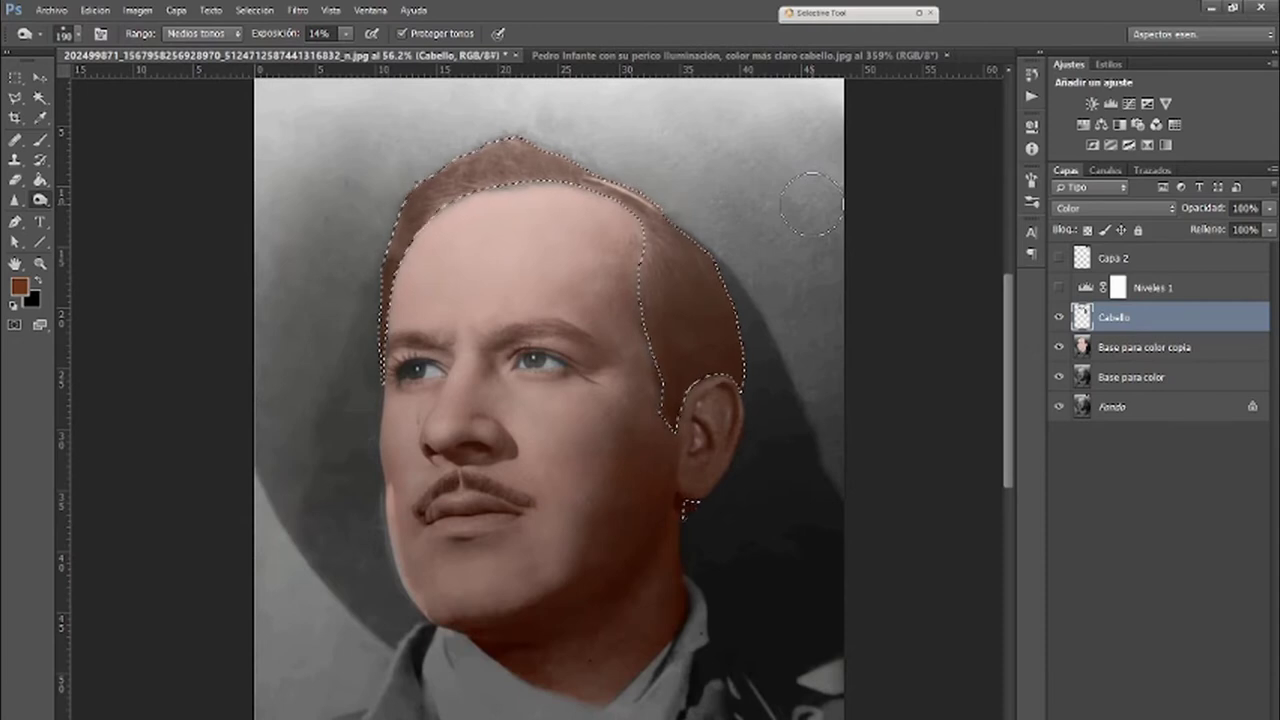
- Invert the selection to cover the whole image except the hair
key(ctrl+shift+i)
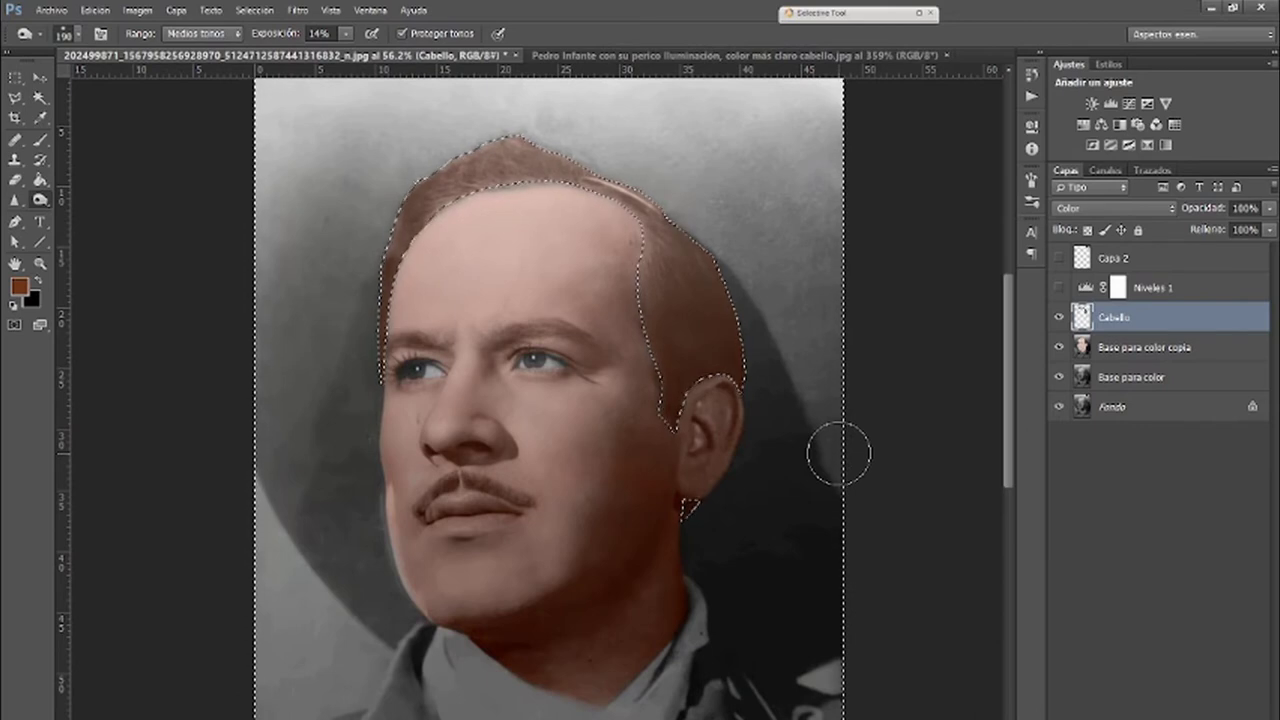
scroll(839, 453, down, 5)
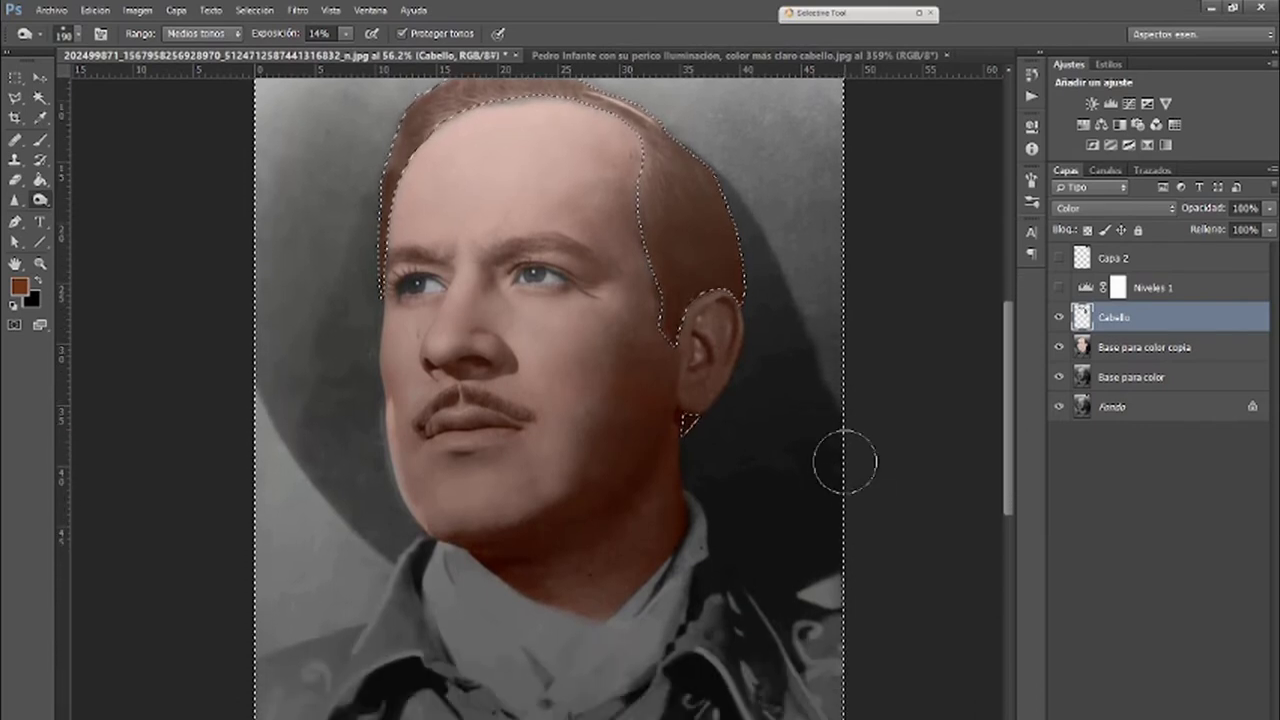
scroll(849, 463, up, 2)
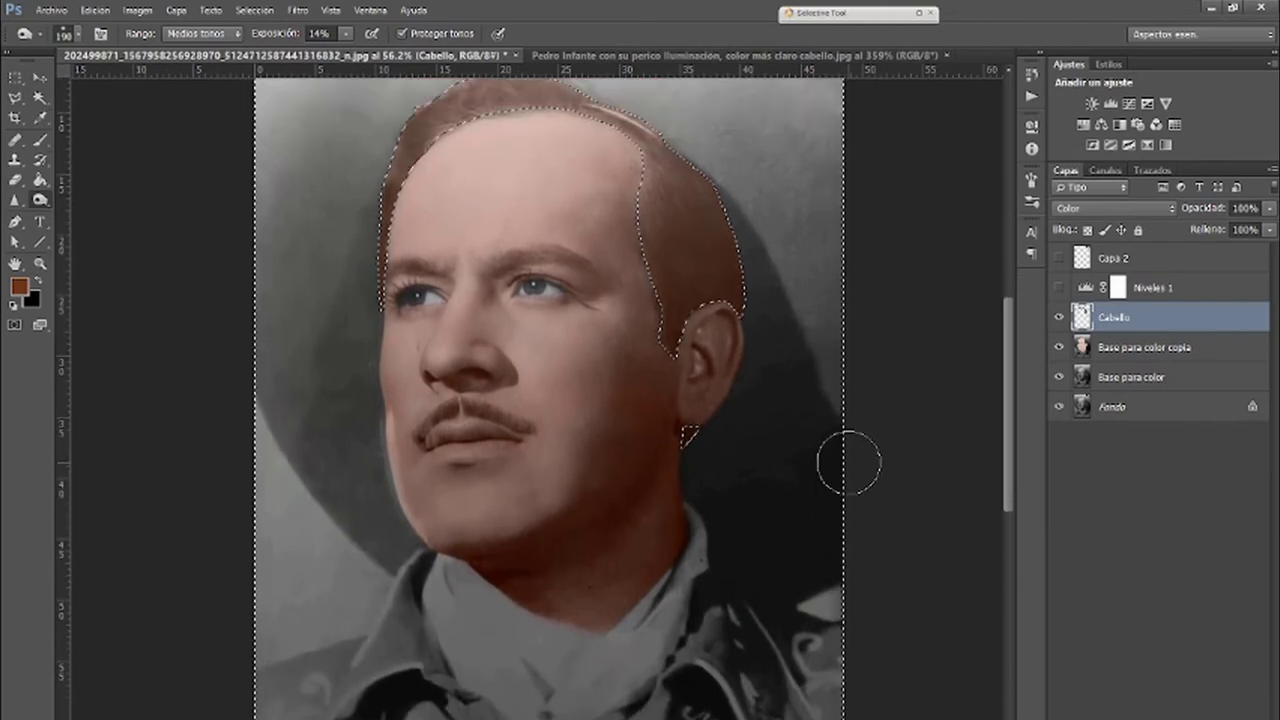
- Set the foreground color to dark green 445929
click(19, 287)
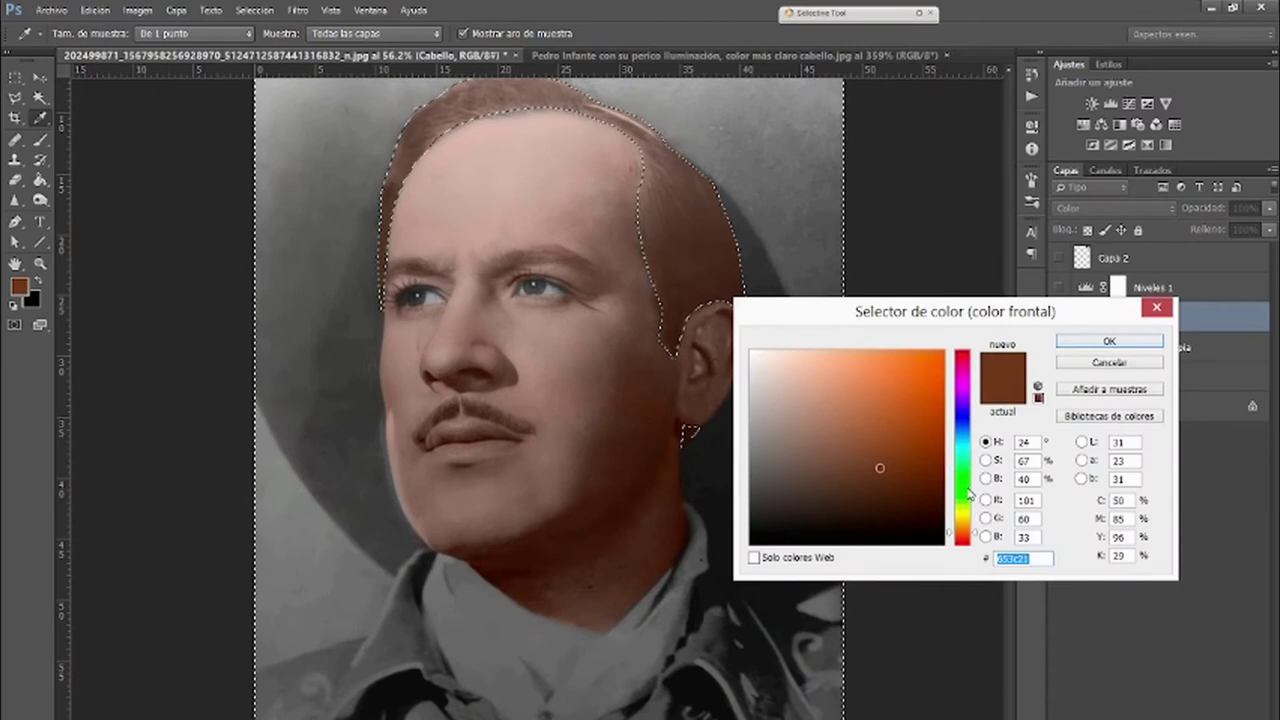
click(970, 490)
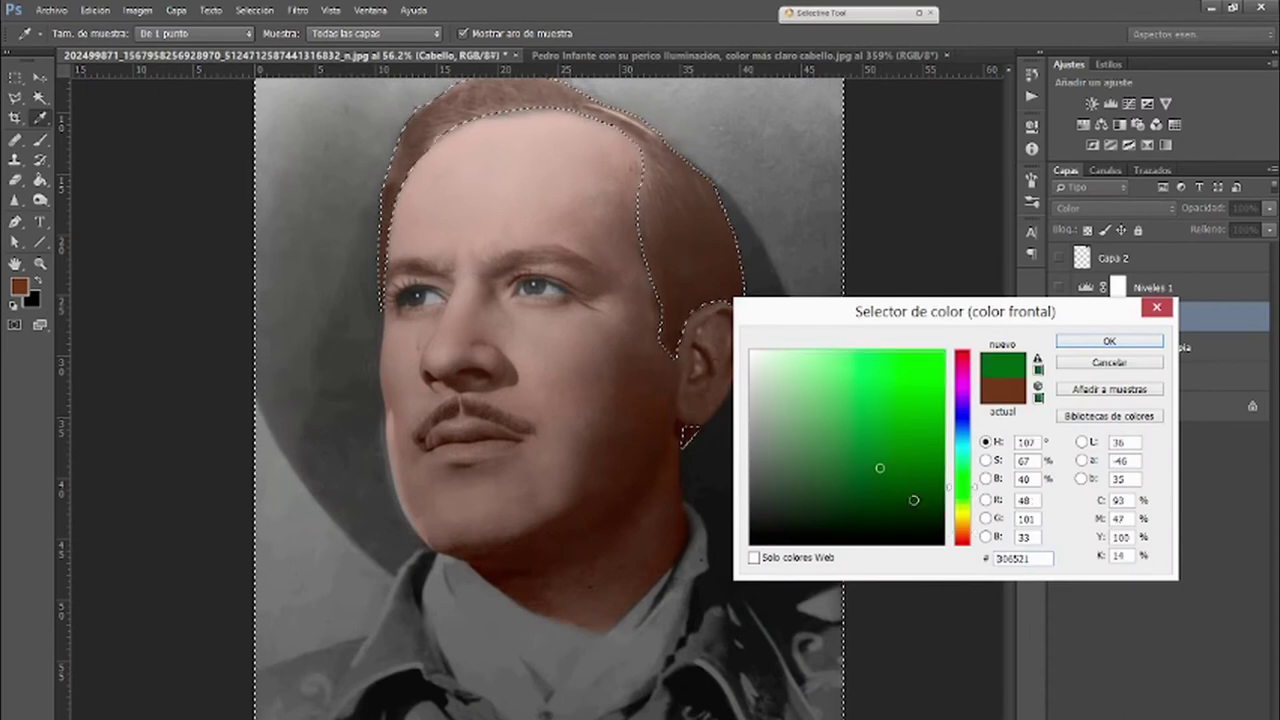
click(924, 483)
click(930, 448)
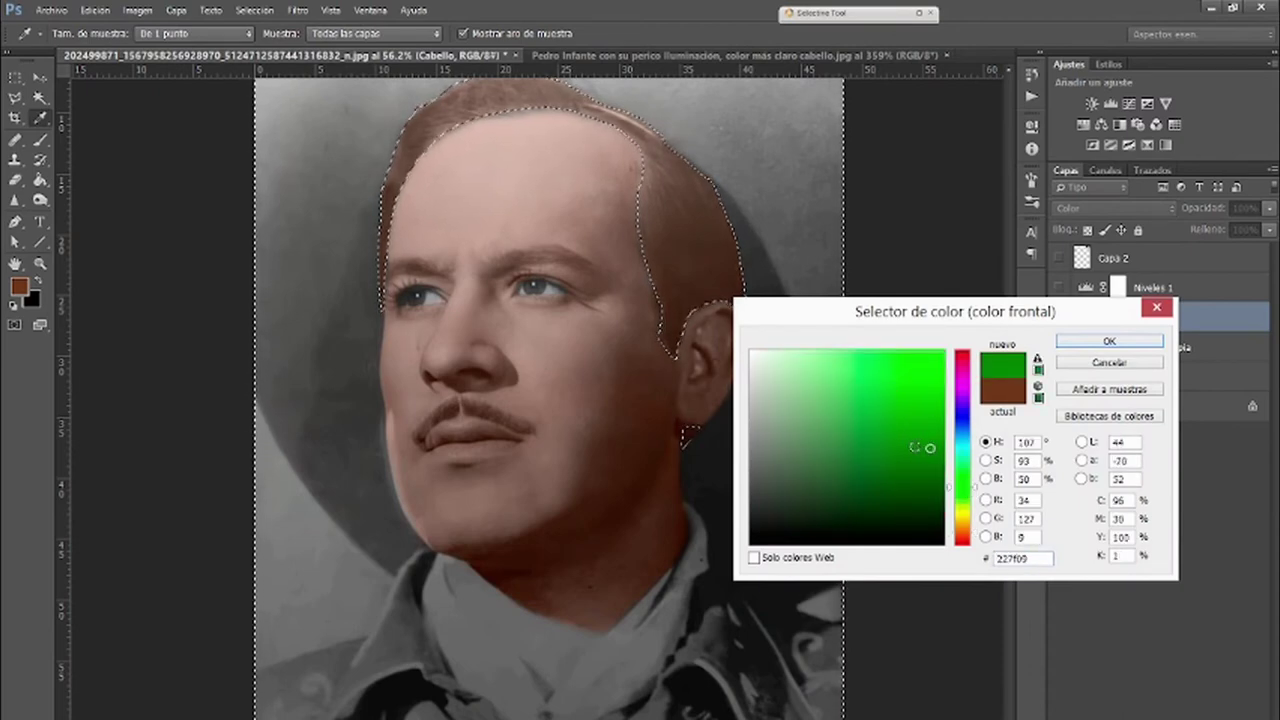
click(957, 497)
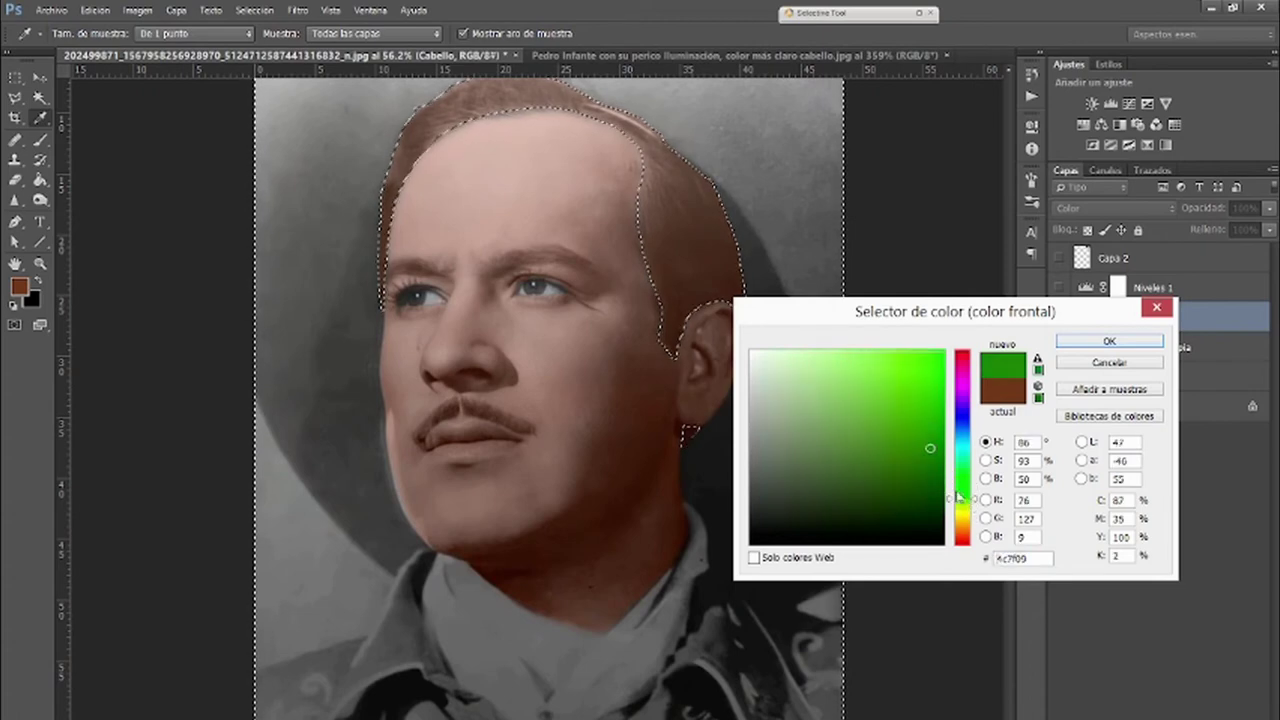
click(852, 460)
click(818, 447)
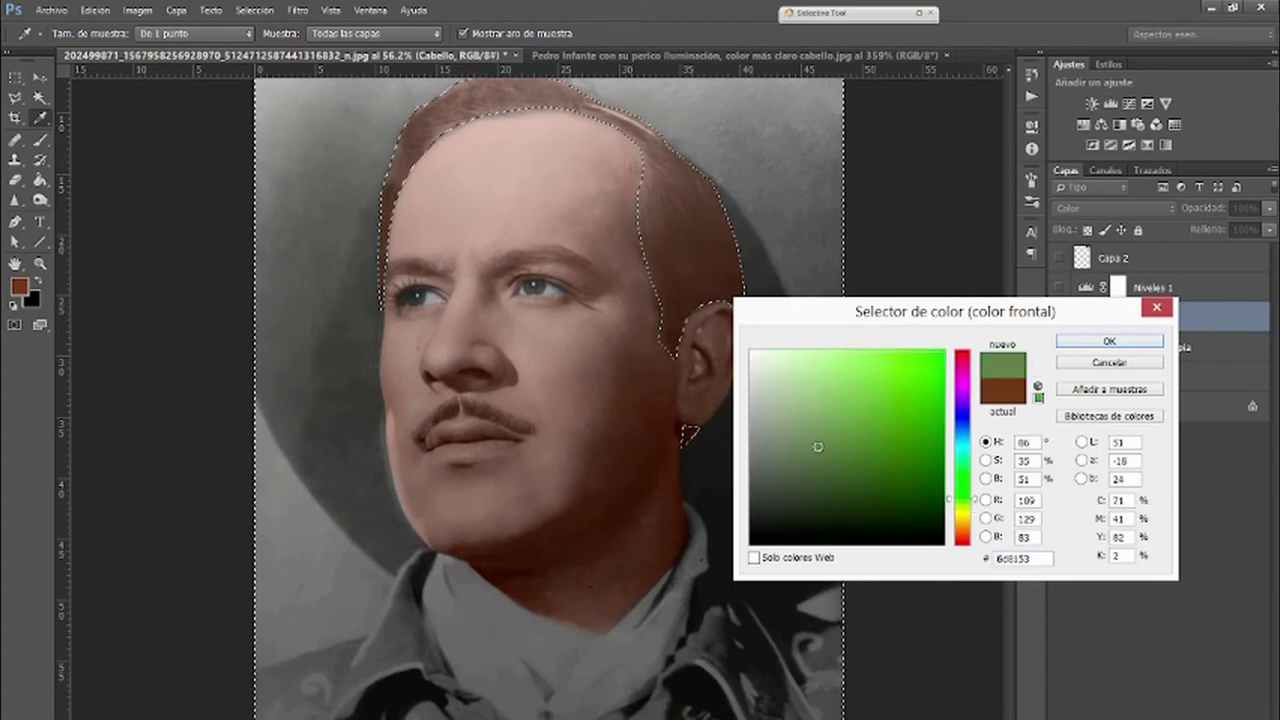
click(856, 466)
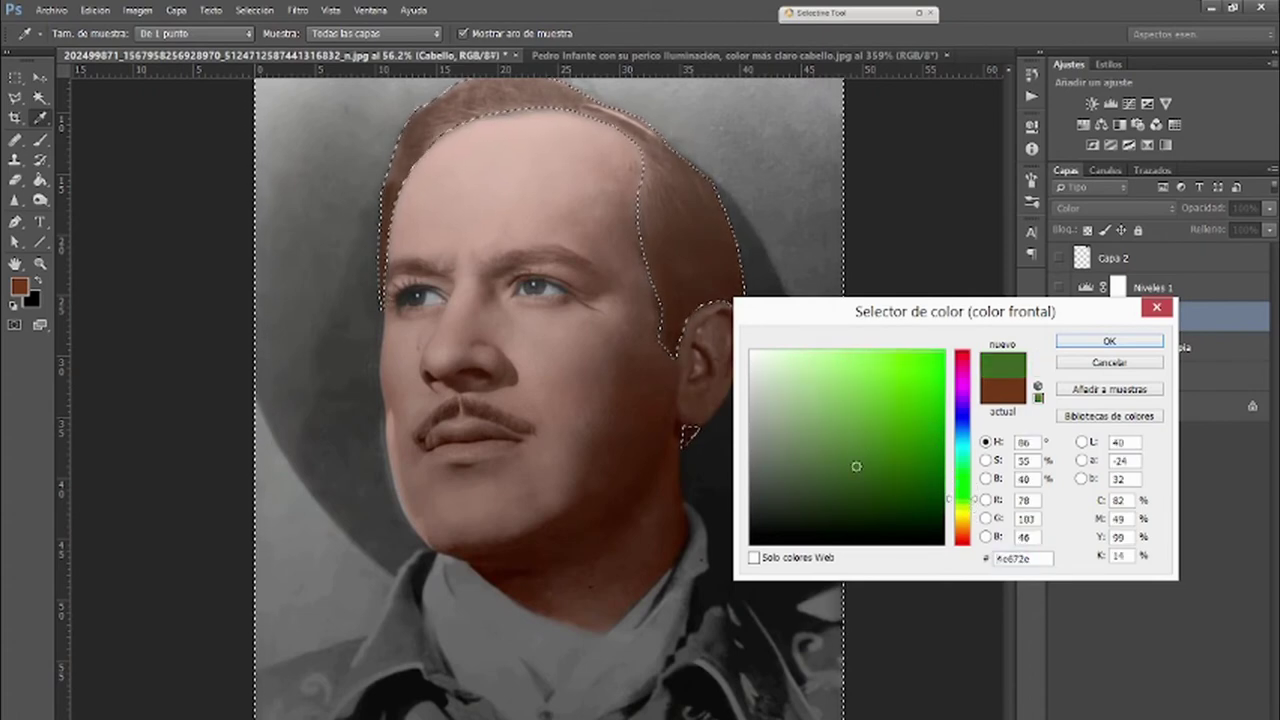
click(862, 443)
click(853, 477)
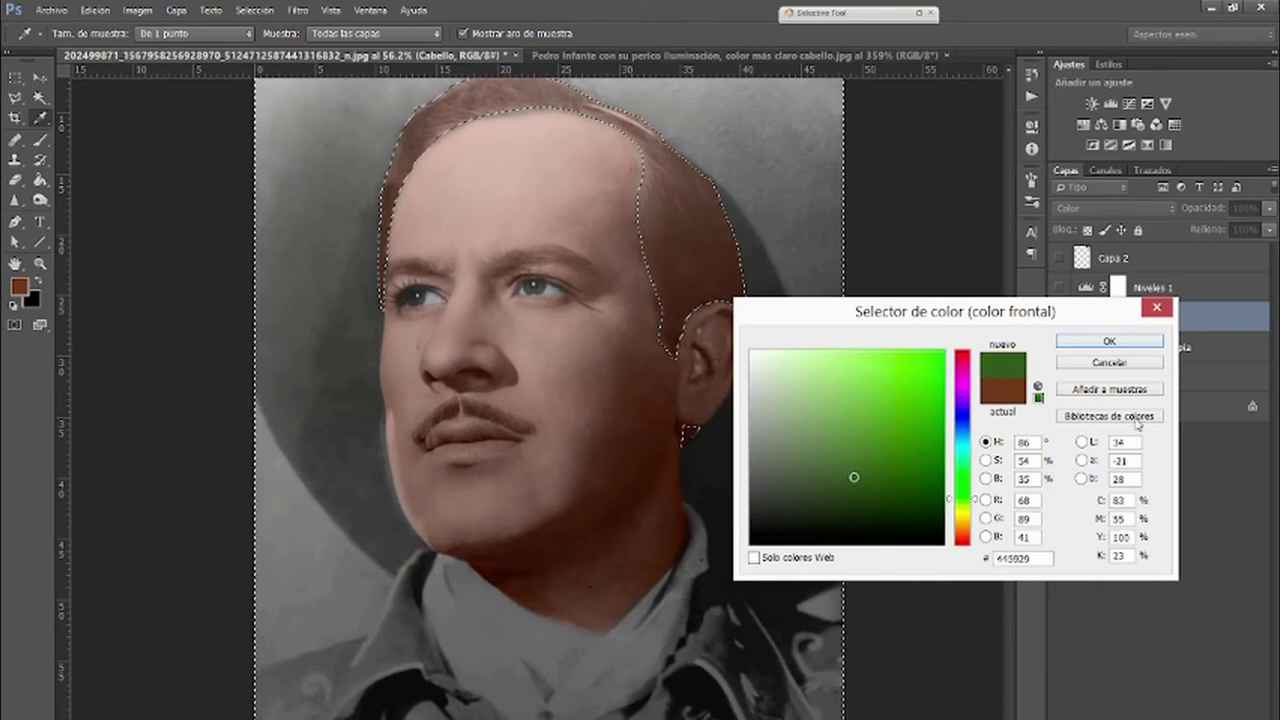
click(1125, 346)
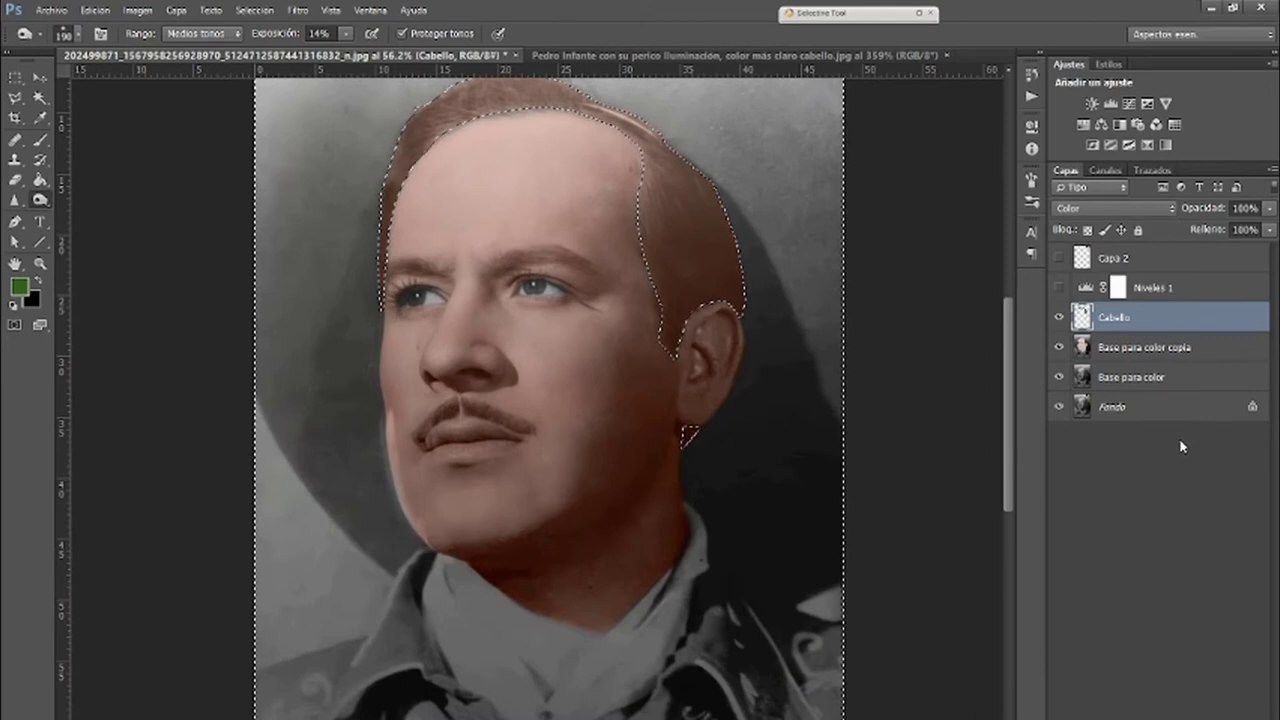
- Add a new empty layer directly above the Cabello layer
key(ctrl+shift+alt+n)
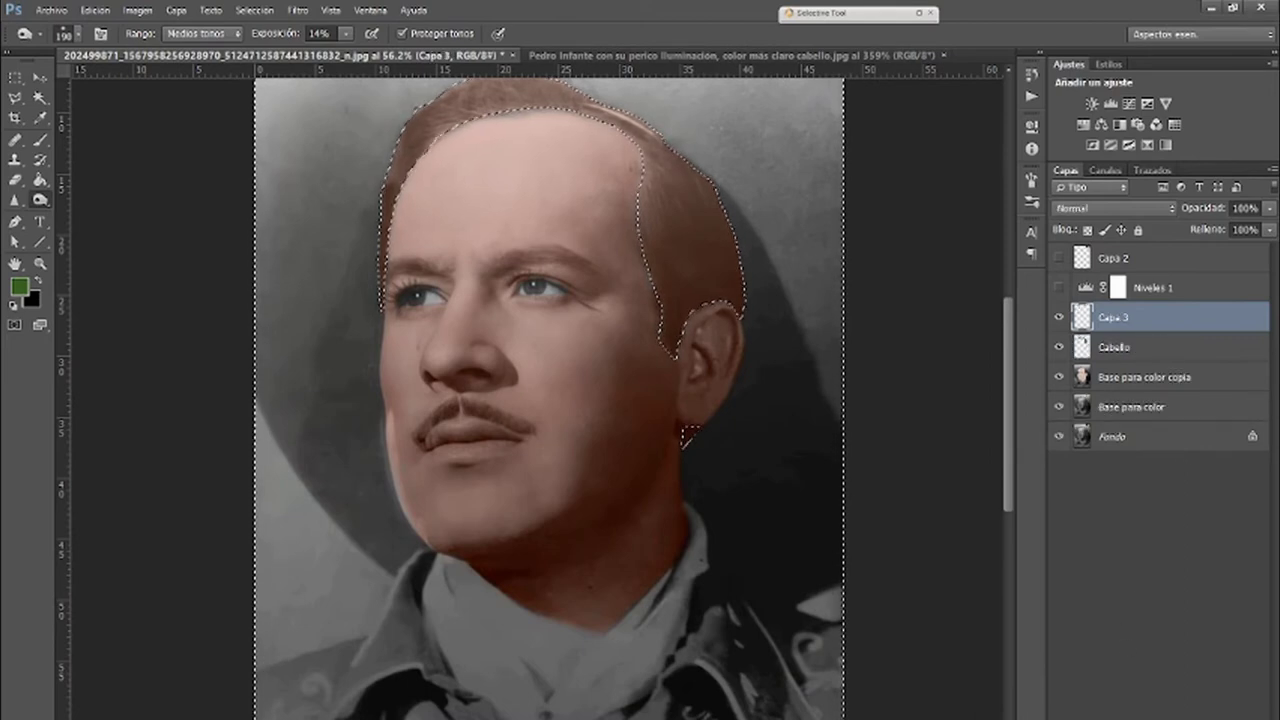
key(m)
key(o)
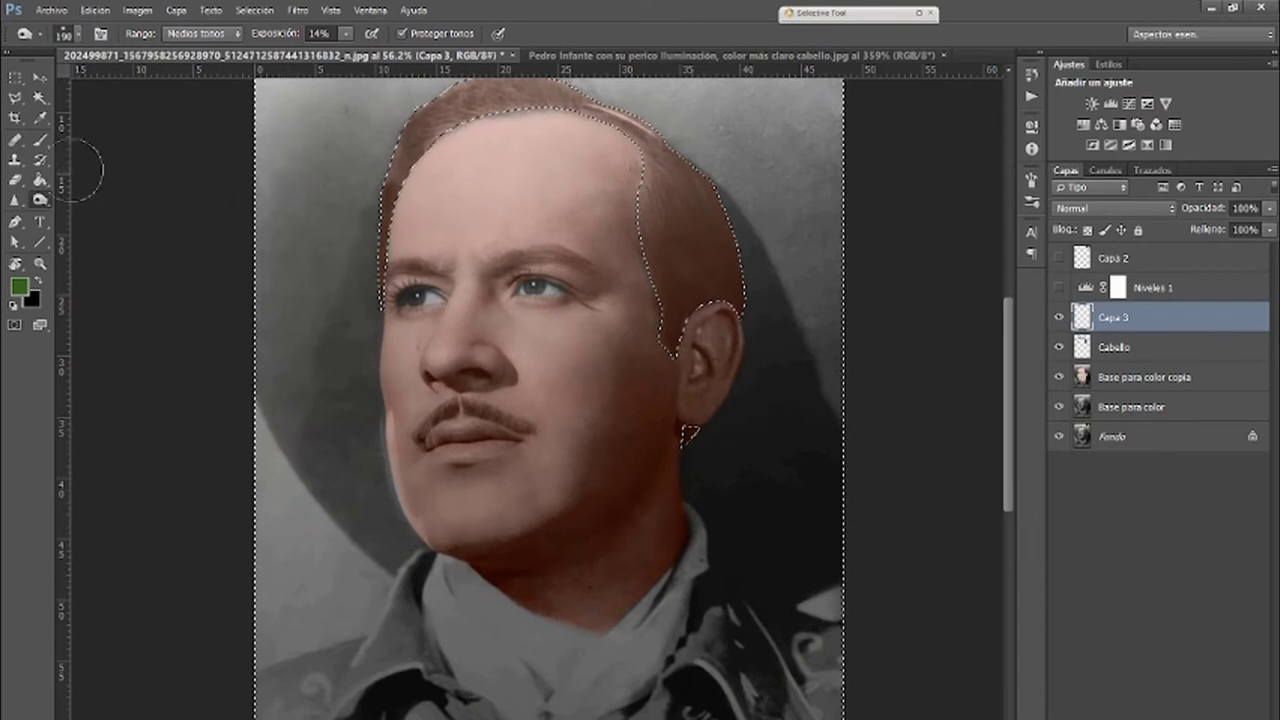
- Paint the upper background around the hair green on the new layer with a 131 px brush at 87% opacity
click(41, 141)
drag(264, 255, 290, 130)
scroll(350, 140, down, 2)
mouse_move(380, 188)
mouse_down()
mouse_move(419, 124)
mouse_move(373, 155)
mouse_move(334, 239)
mouse_move(378, 127)
mouse_move(333, 155)
mouse_move(368, 103)
mouse_move(327, 140)
mouse_move(385, 155)
mouse_move(390, 185)
mouse_move(447, 119)
mouse_move(480, 115)
mouse_move(407, 137)
mouse_move(557, 123)
mouse_move(591, 140)
mouse_move(471, 116)
mouse_move(723, 140)
mouse_move(796, 129)
mouse_move(718, 130)
mouse_move(753, 137)
mouse_move(723, 183)
mouse_move(730, 142)
mouse_move(717, 310)
mouse_move(737, 151)
mouse_move(714, 167)
mouse_move(698, 262)
mouse_move(690, 204)
mouse_move(677, 294)
mouse_move(702, 251)
mouse_move(682, 254)
mouse_move(613, 192)
mouse_move(648, 240)
mouse_move(595, 188)
mouse_move(504, 158)
mouse_move(643, 175)
mouse_move(557, 168)
mouse_move(647, 203)
mouse_move(685, 197)
mouse_move(692, 173)
mouse_move(650, 180)
mouse_move(674, 183)
mouse_move(635, 176)
mouse_up()
mouse_move(548, 157)
mouse_down()
mouse_move(468, 162)
mouse_move(470, 147)
mouse_move(452, 157)
mouse_move(481, 152)
mouse_move(442, 183)
mouse_move(432, 160)
mouse_move(406, 217)
mouse_move(438, 186)
mouse_move(407, 256)
mouse_move(392, 217)
mouse_move(388, 255)
mouse_up()
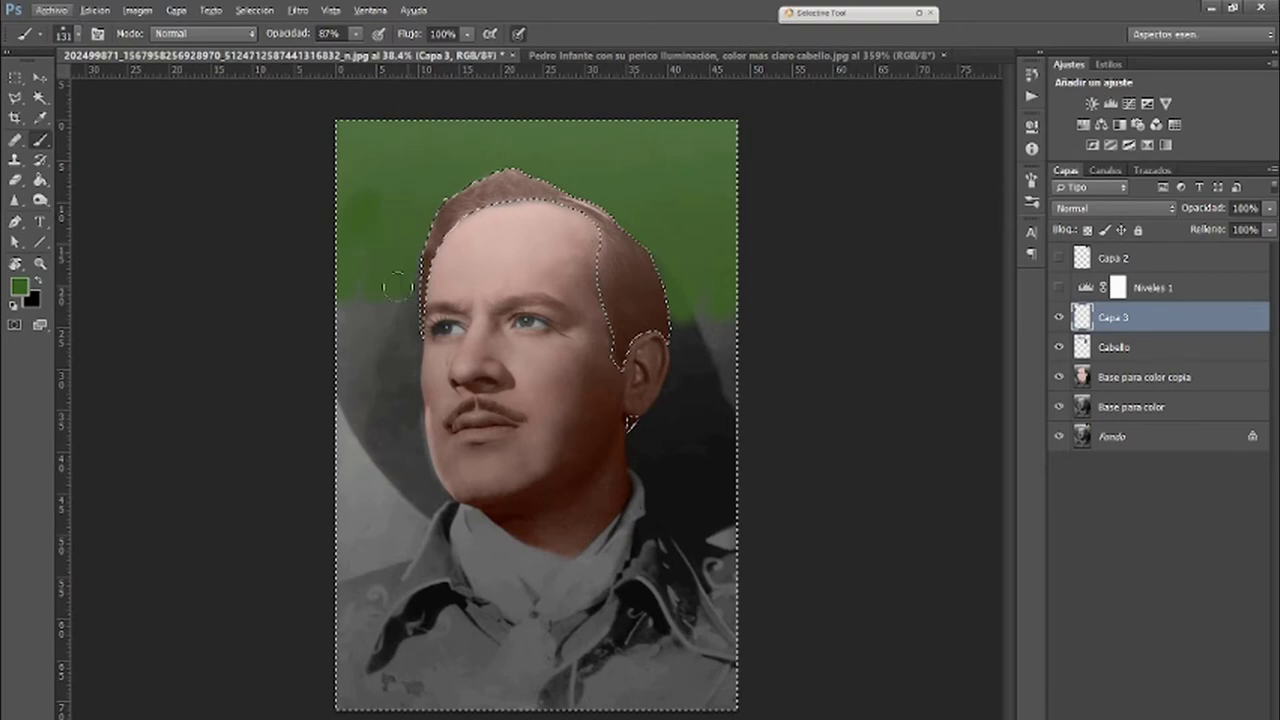
mouse_move(354, 323)
mouse_down()
mouse_move(365, 332)
mouse_move(398, 300)
mouse_move(418, 305)
mouse_move(405, 321)
mouse_up()
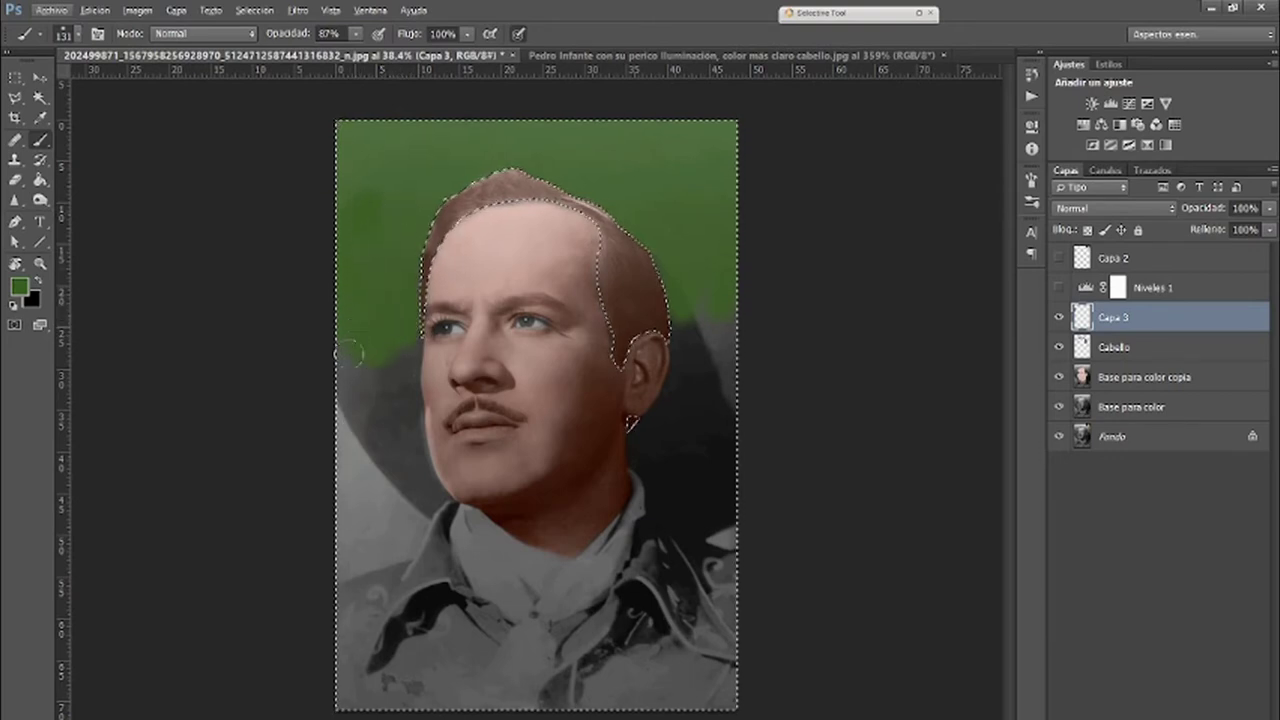
- Set the brush size to 34 px and paint a green strip beside the face, just below the sideburn at eye level
scroll(395, 372, up, 5)
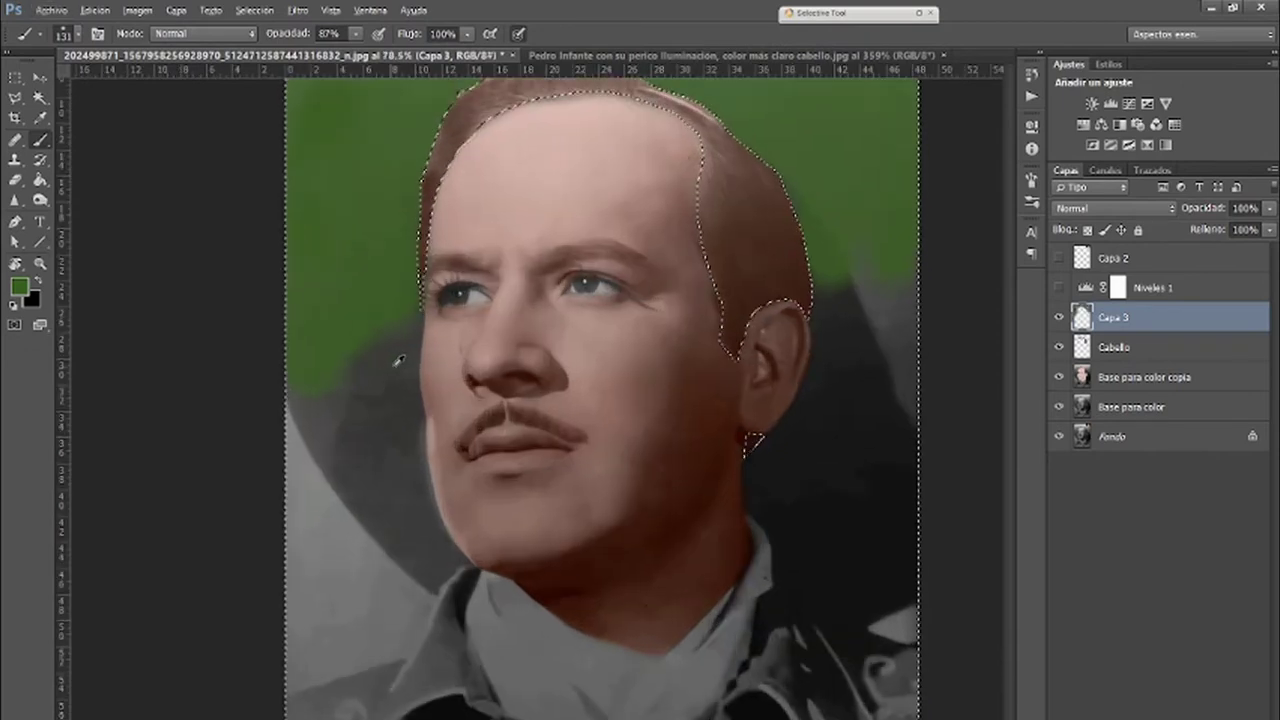
right_click(420, 340)
text(34)
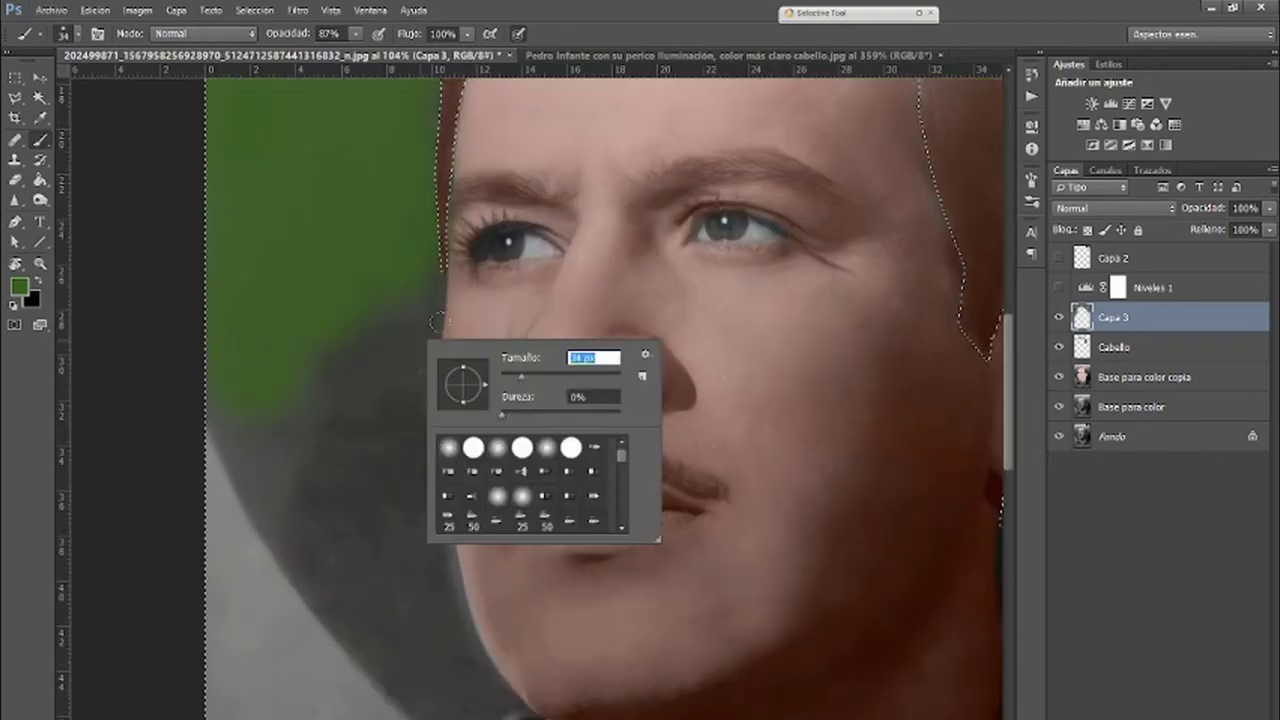
key(Return)
drag(424, 300, 421, 310)
scroll(395, 365, up, 1)
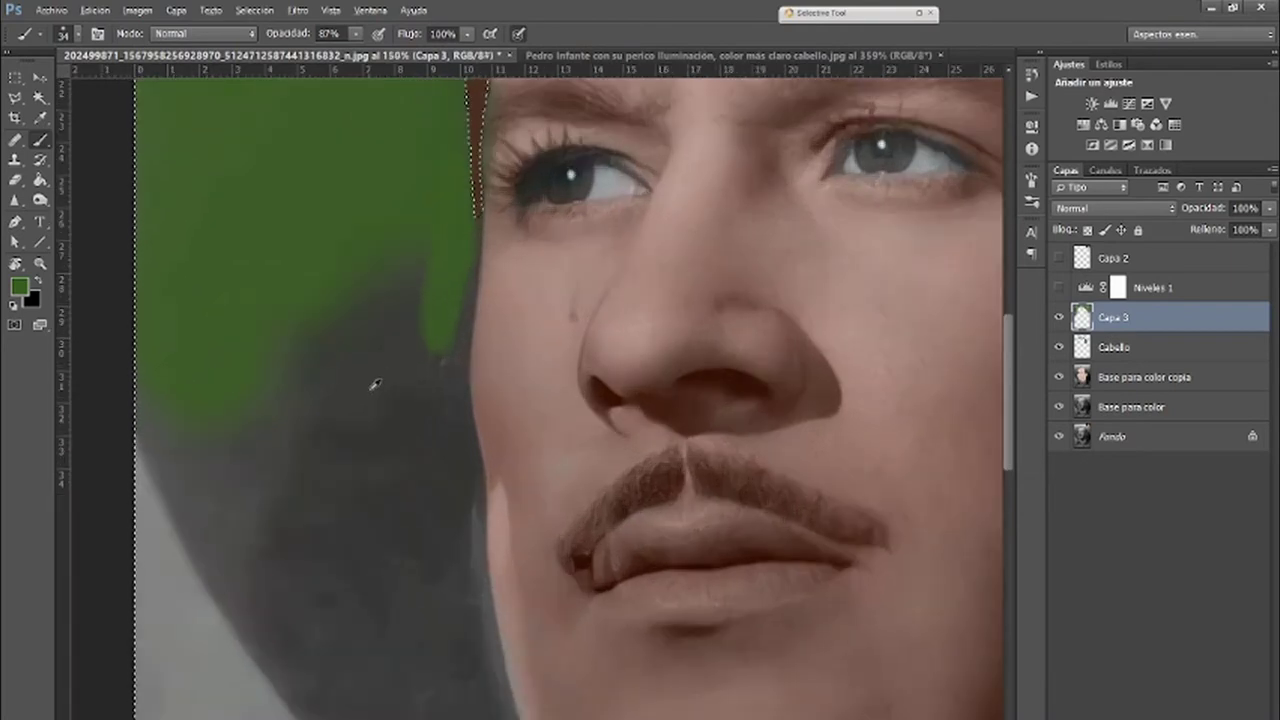
- Show the Niveles 1 adjustment and extend the green strip along the cheek edge down to mouth level
click(1059, 288)
mouse_move(464, 552)
mouse_down()
mouse_move(451, 451)
mouse_move(452, 263)
mouse_up()
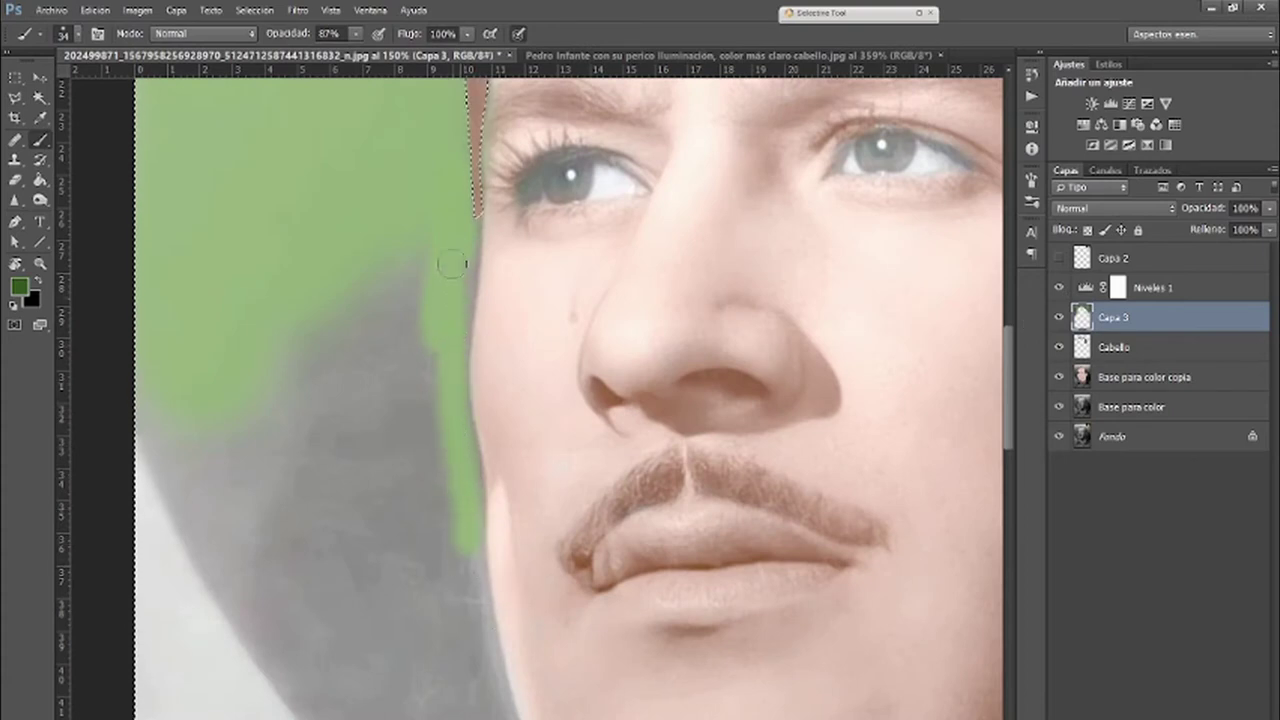
drag(433, 390, 448, 273)
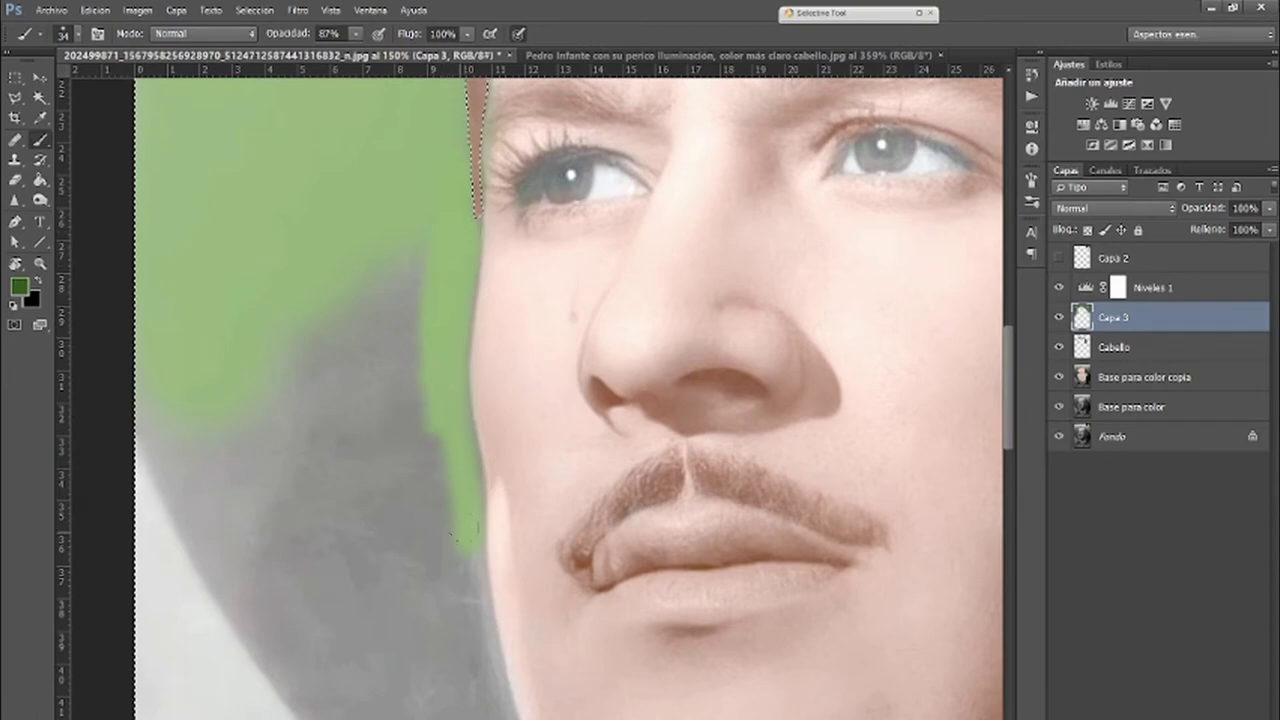
drag(450, 488, 455, 440)
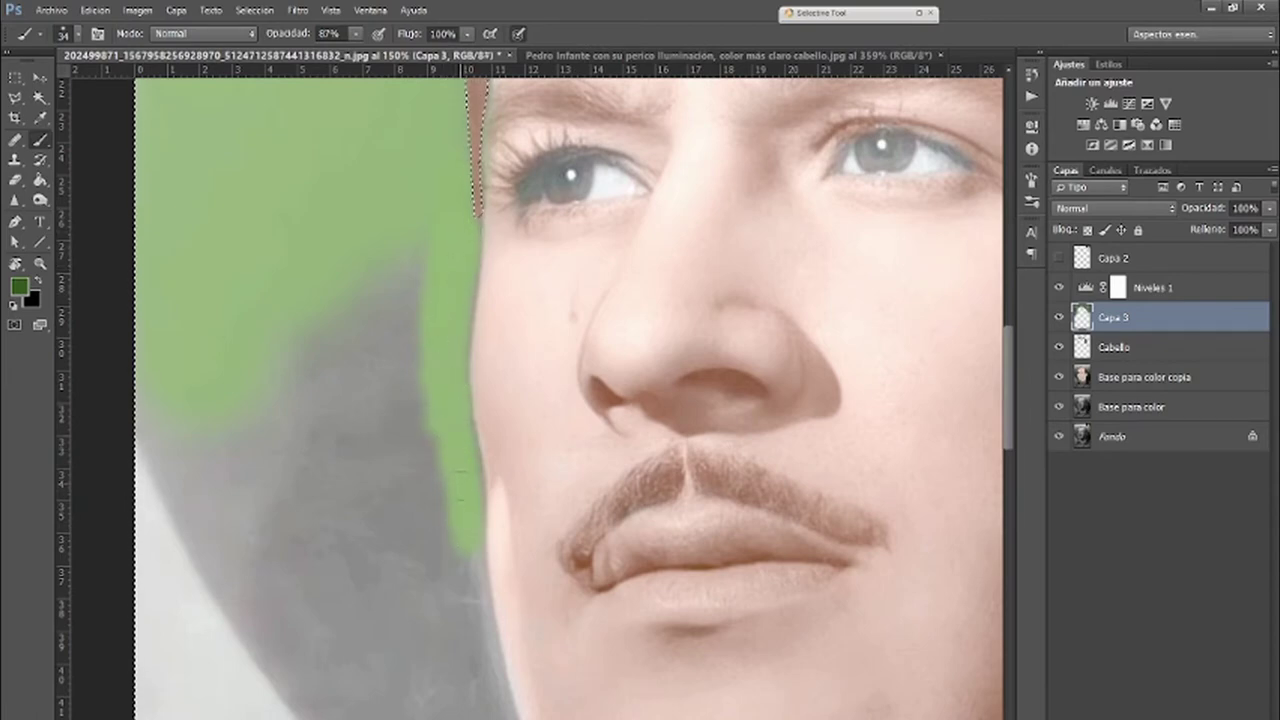
scroll(396, 369, down, 2)
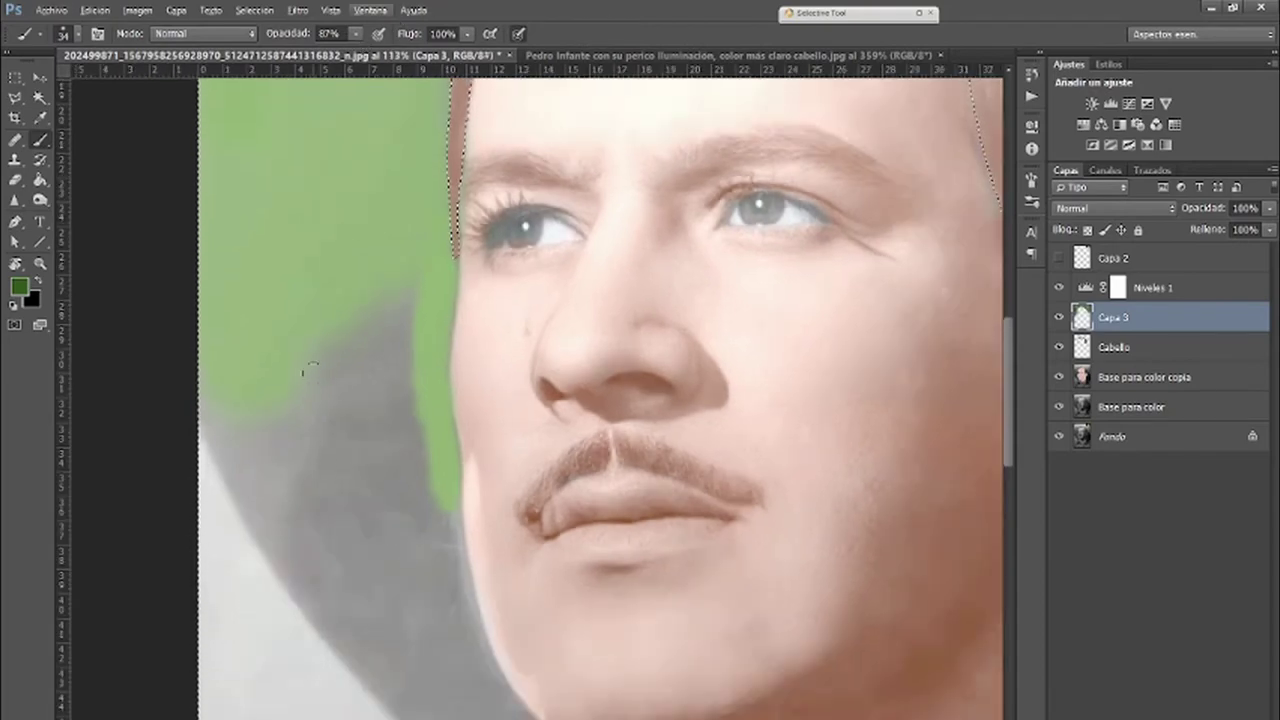
- Paint green along the outer edge of the hat brim on the face side, filling inward to meet the painted background
scroll(366, 334, down, 1)
drag(277, 497, 258, 462)
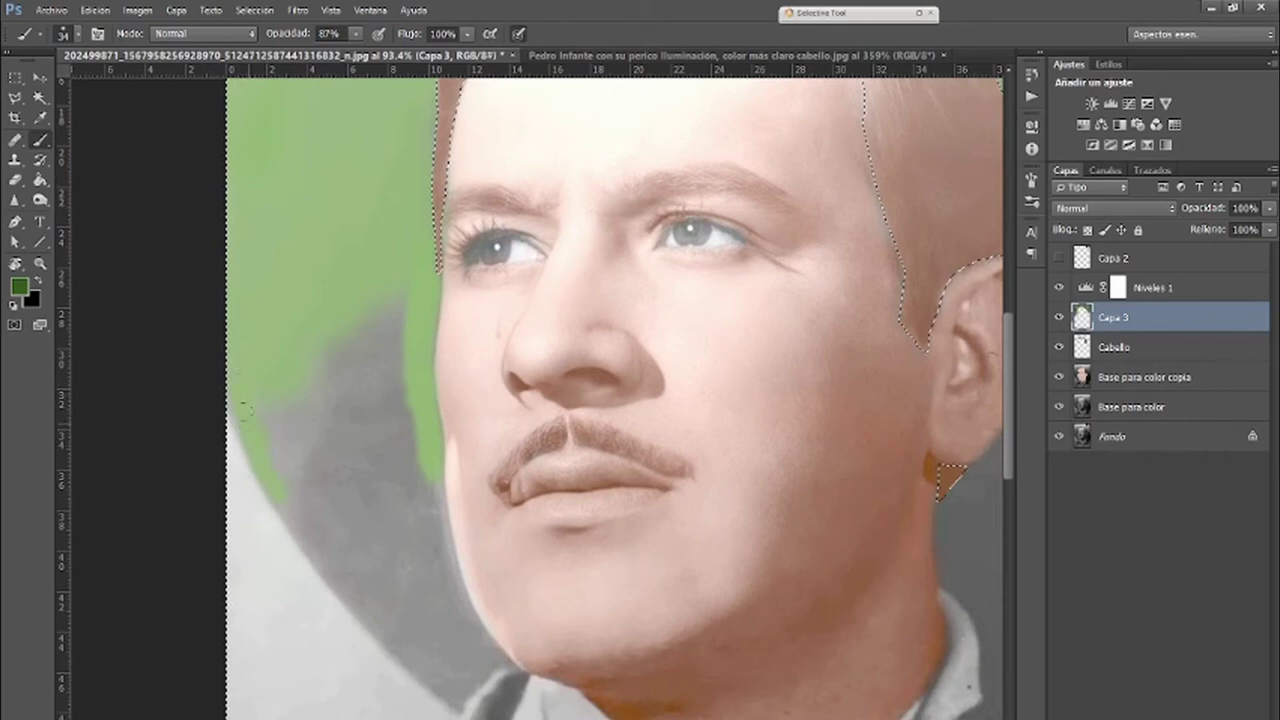
drag(300, 461, 303, 495)
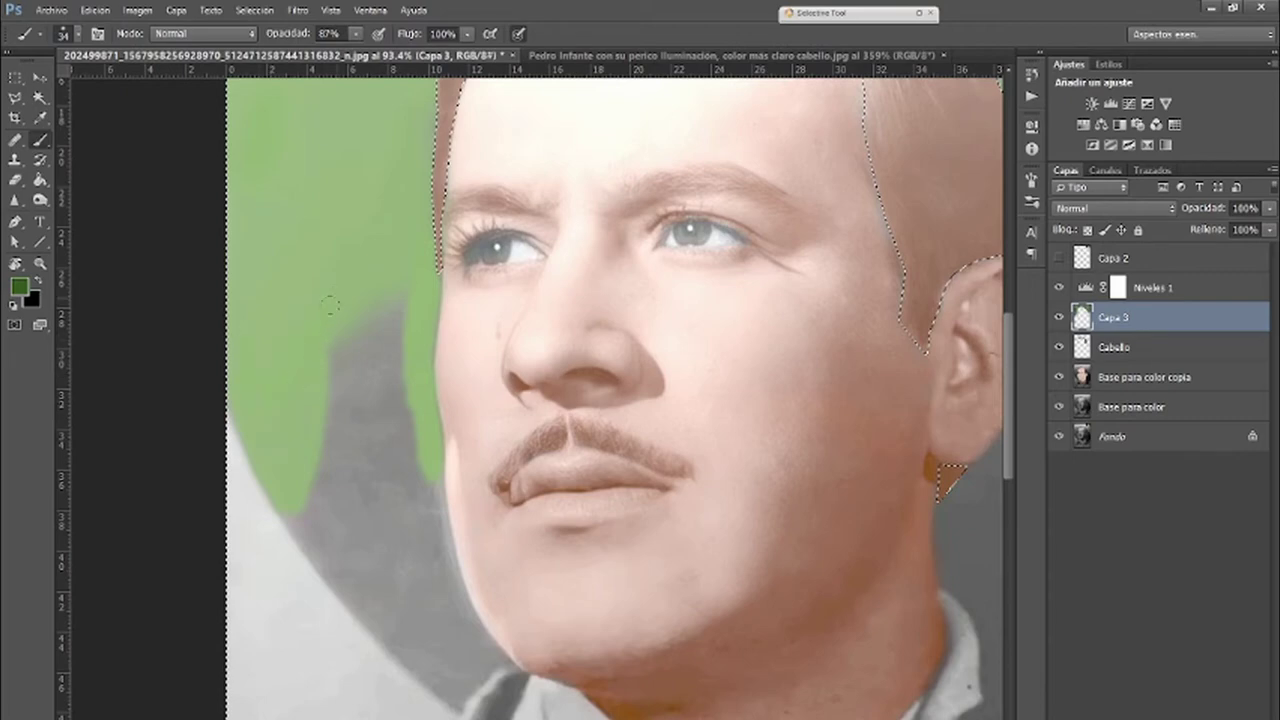
- Paint the light background wedge between the hat brim behind the ear and the image edge green
scroll(337, 277, down, 2)
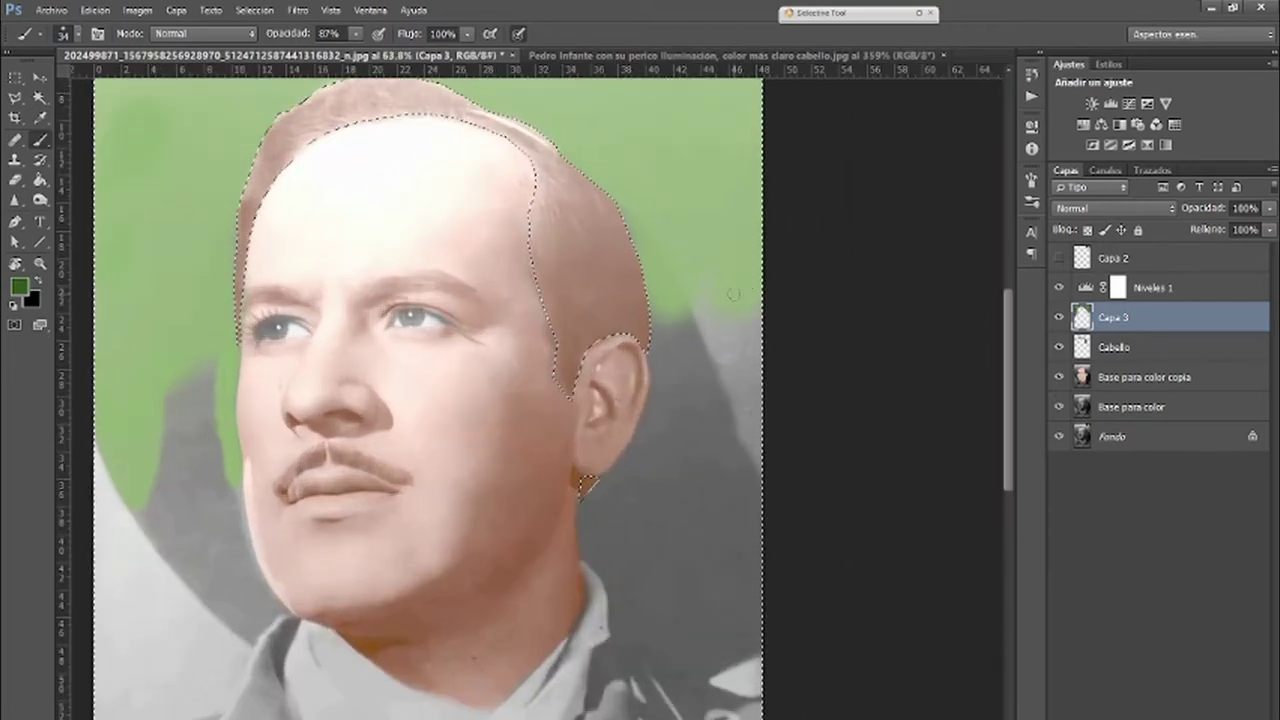
drag(728, 335, 764, 462)
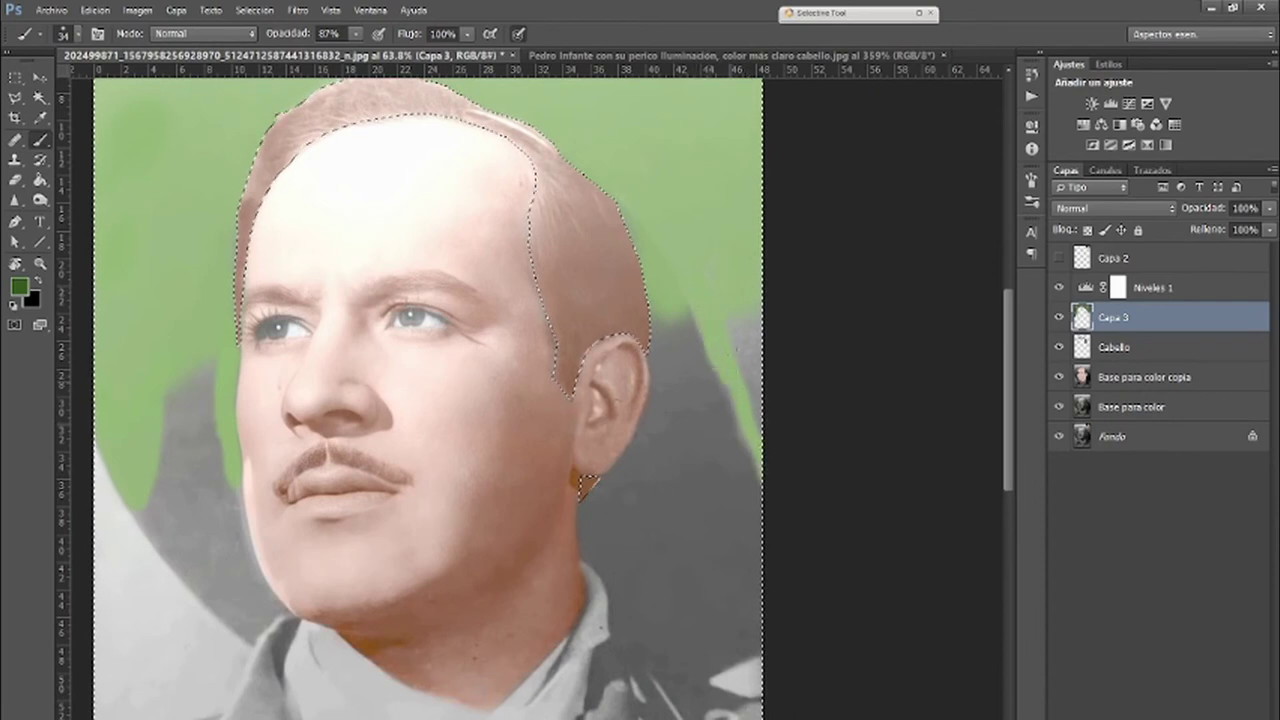
drag(731, 357, 767, 462)
drag(758, 412, 768, 362)
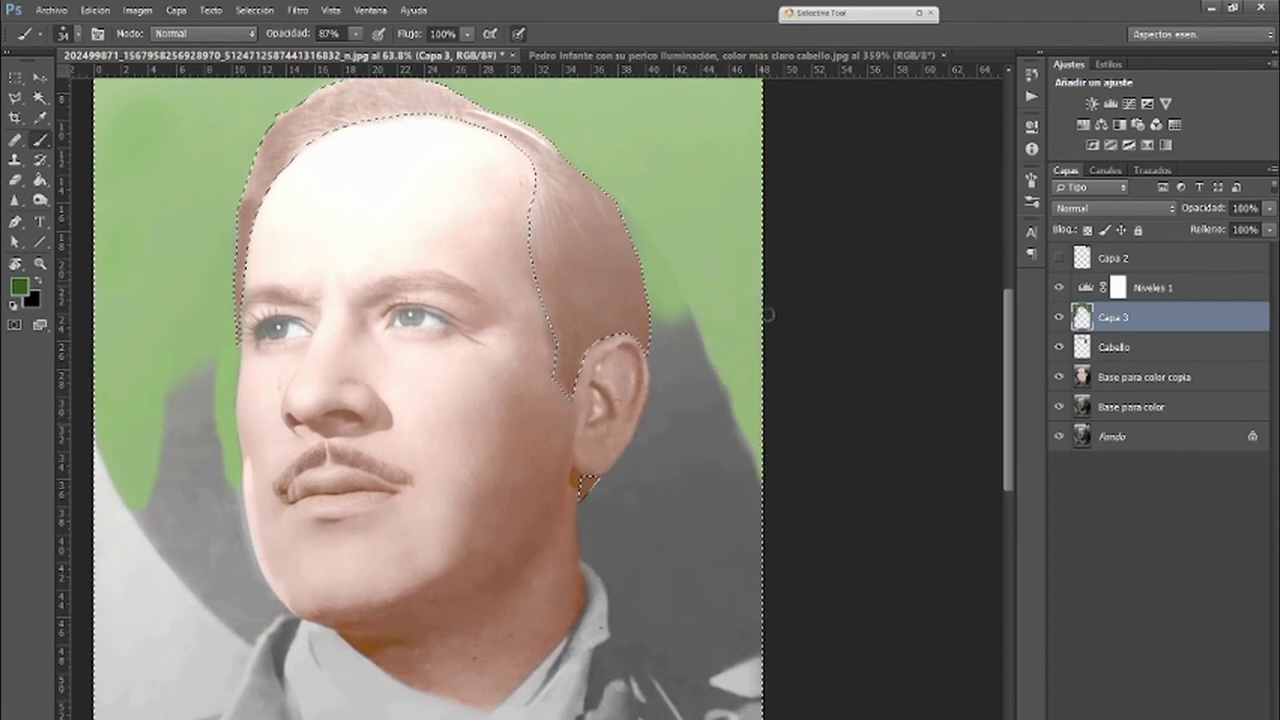
- Set the brush size to 22 px and paint a green strip along the collar's edge below the chin
scroll(737, 275, down, 5)
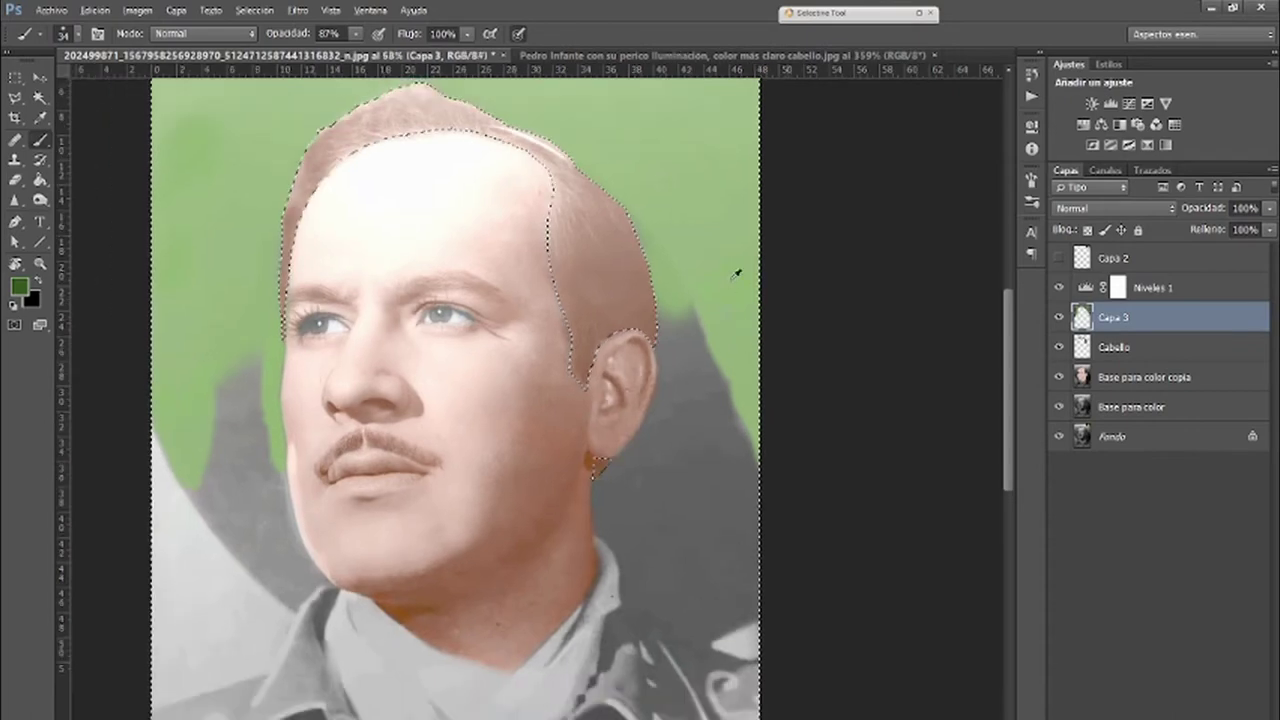
scroll(580, 590, up, 6)
right_click(660, 563)
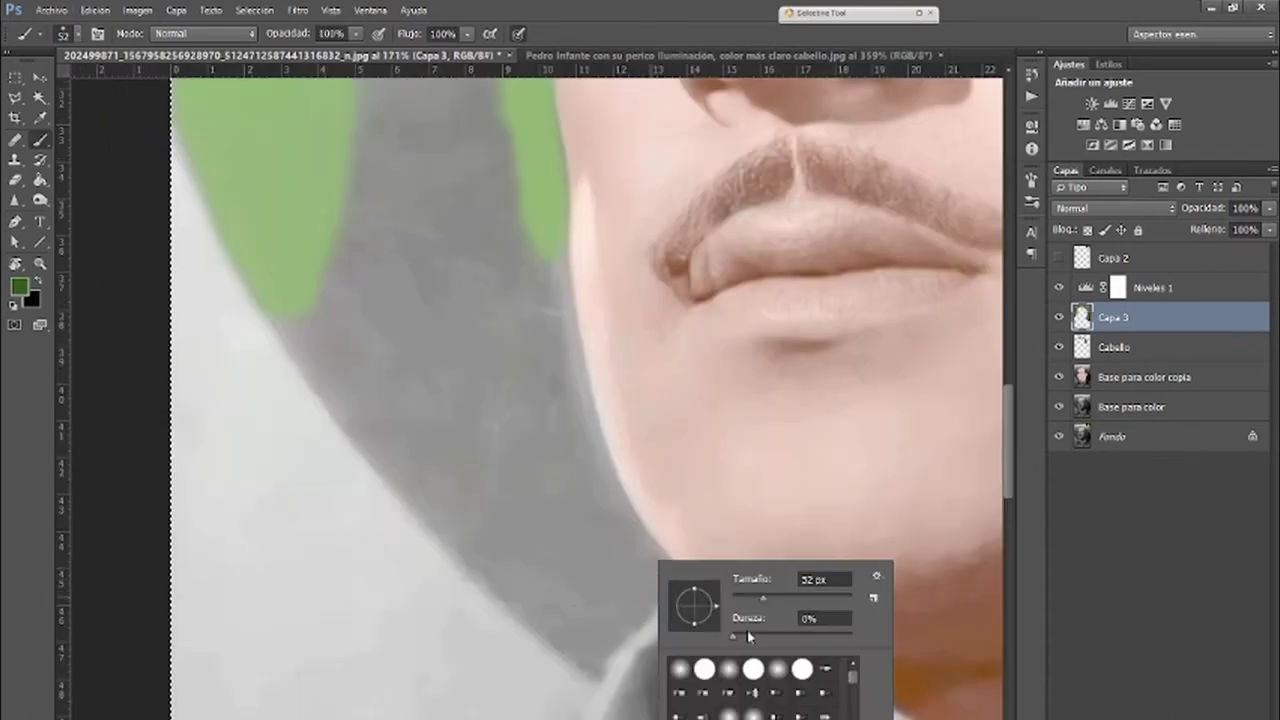
mouse_move(595, 662)
mouse_down()
mouse_move(636, 607)
mouse_move(591, 638)
mouse_up()
mouse_move(653, 586)
mouse_down()
mouse_move(672, 587)
mouse_move(658, 586)
mouse_up()
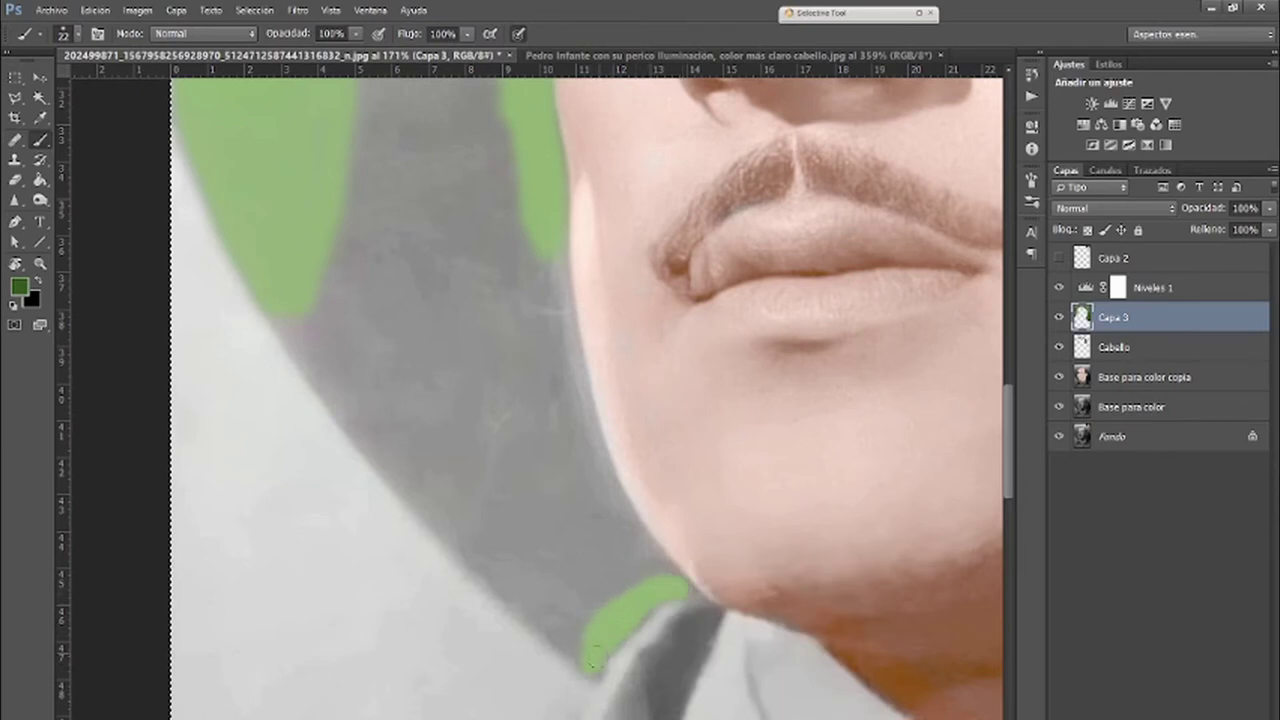
- Paint a green border along the hat's outer edge from the collar tip up to the existing green area
drag(594, 657, 545, 622)
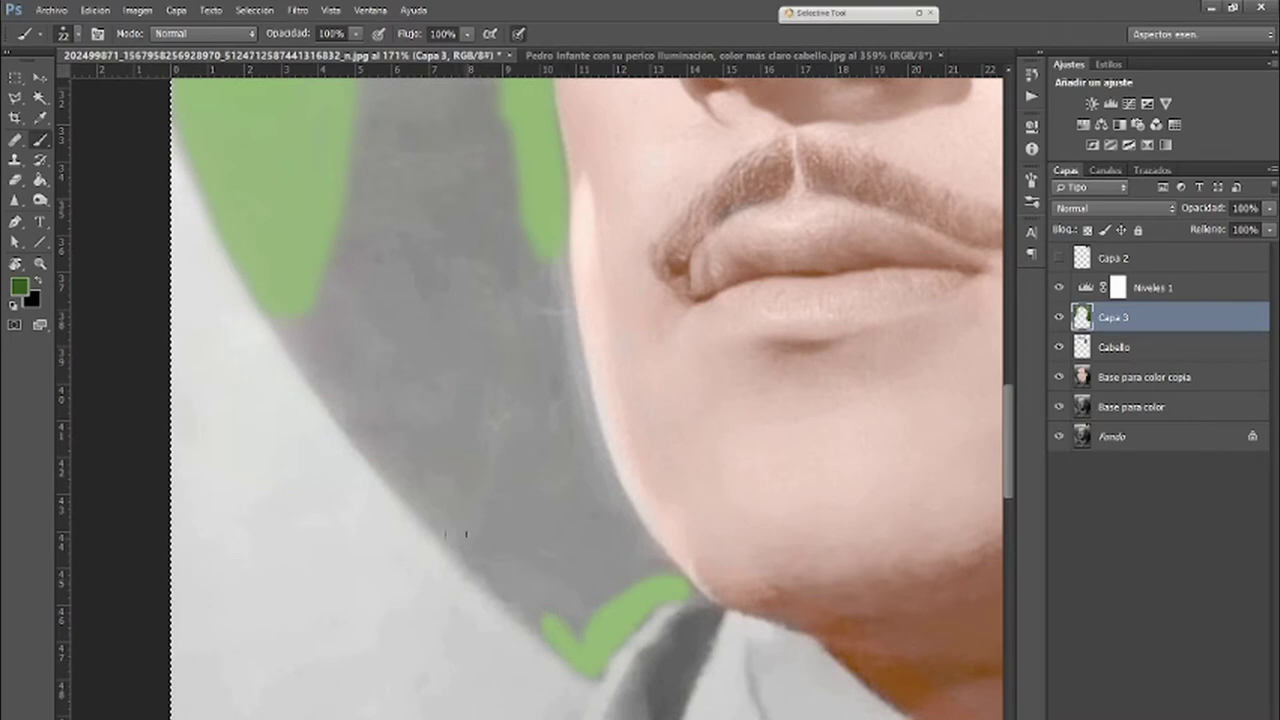
shift+click(443, 523)
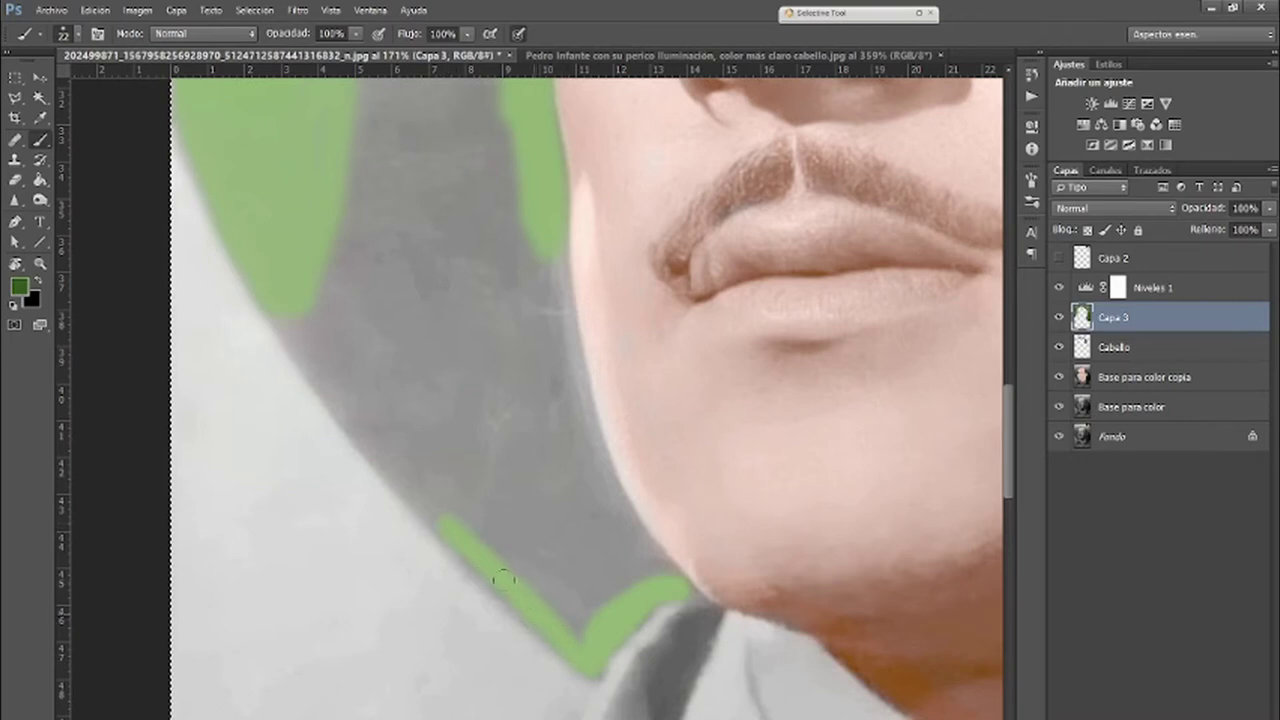
drag(401, 473, 346, 430)
shift+click(285, 336)
shift+click(272, 318)
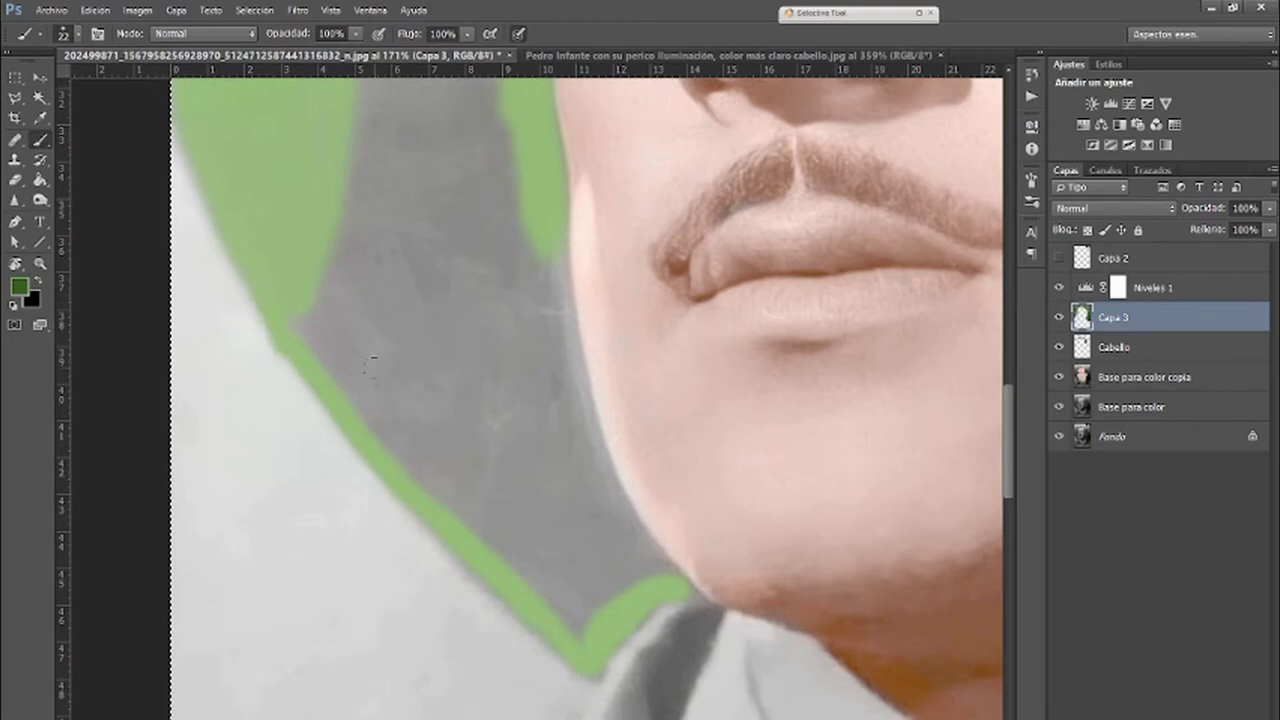
- Paint green along the jawline from the collar up to the strip beside the cheek, closing the gap
click(14, 180)
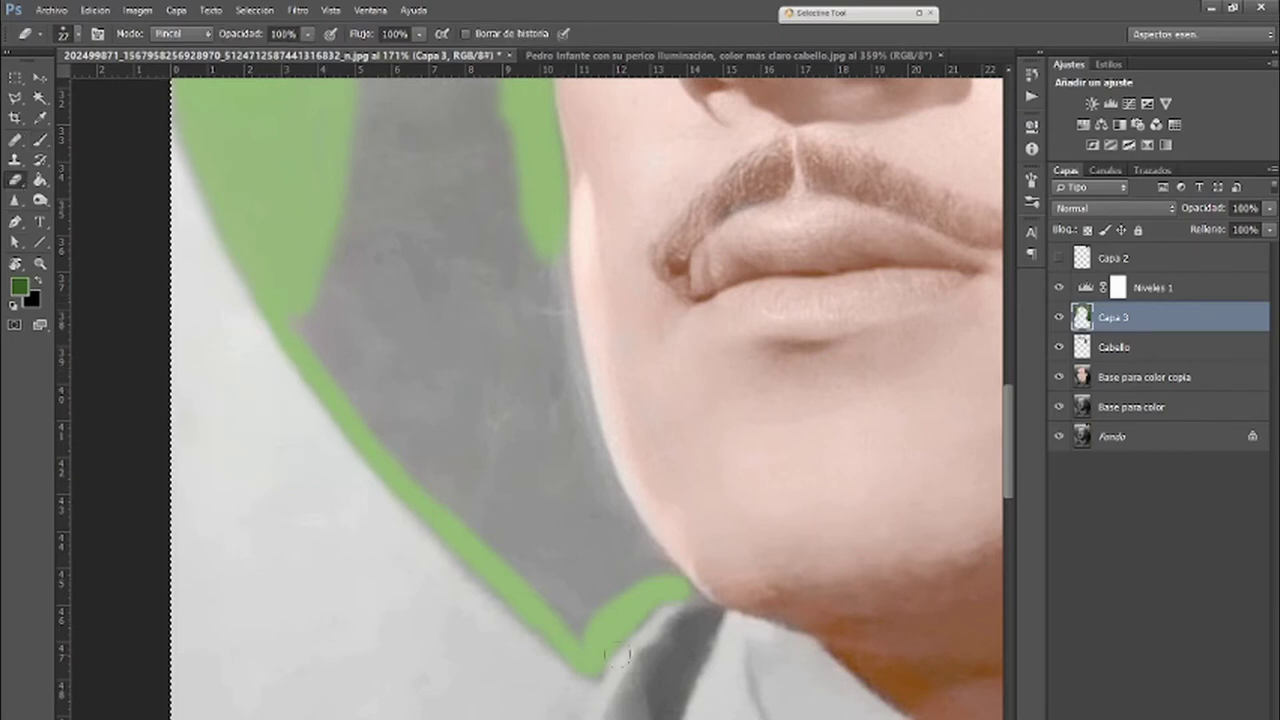
click(40, 140)
mouse_move(665, 580)
mouse_down()
mouse_move(596, 515)
mouse_move(541, 418)
mouse_up()
drag(627, 507, 582, 441)
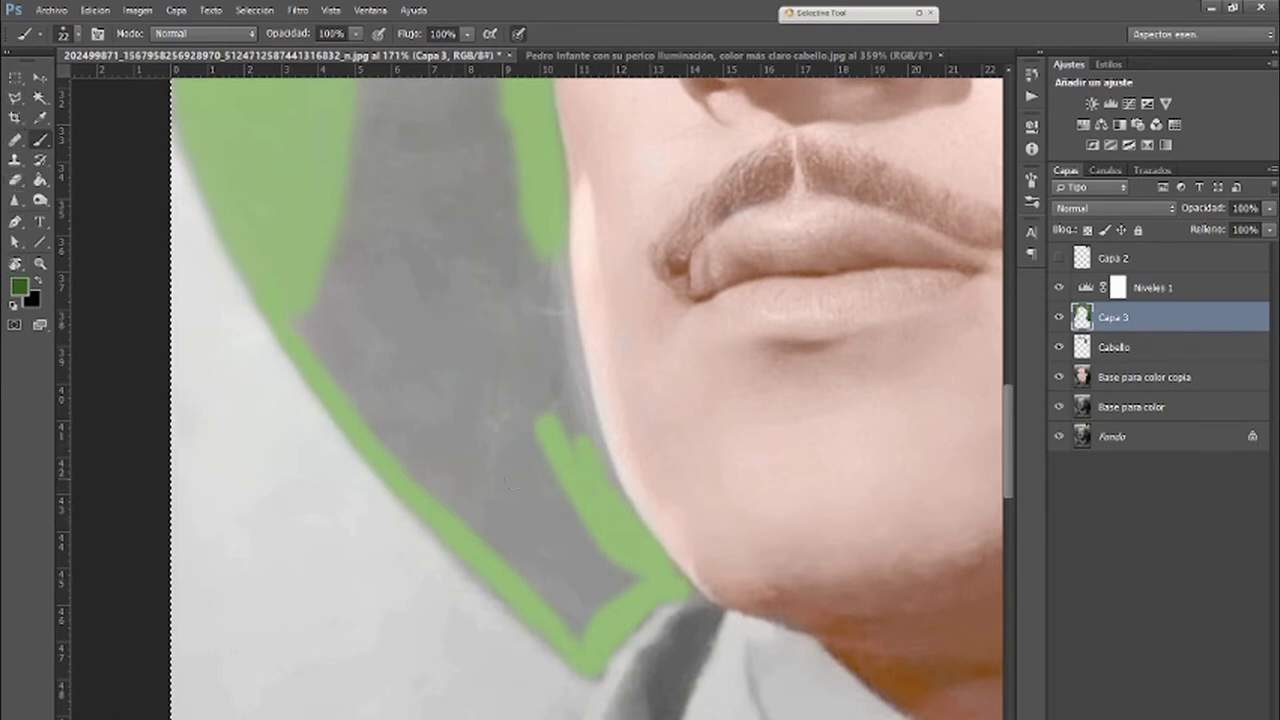
mouse_move(580, 470)
mouse_down()
mouse_move(581, 376)
mouse_move(542, 231)
mouse_up()
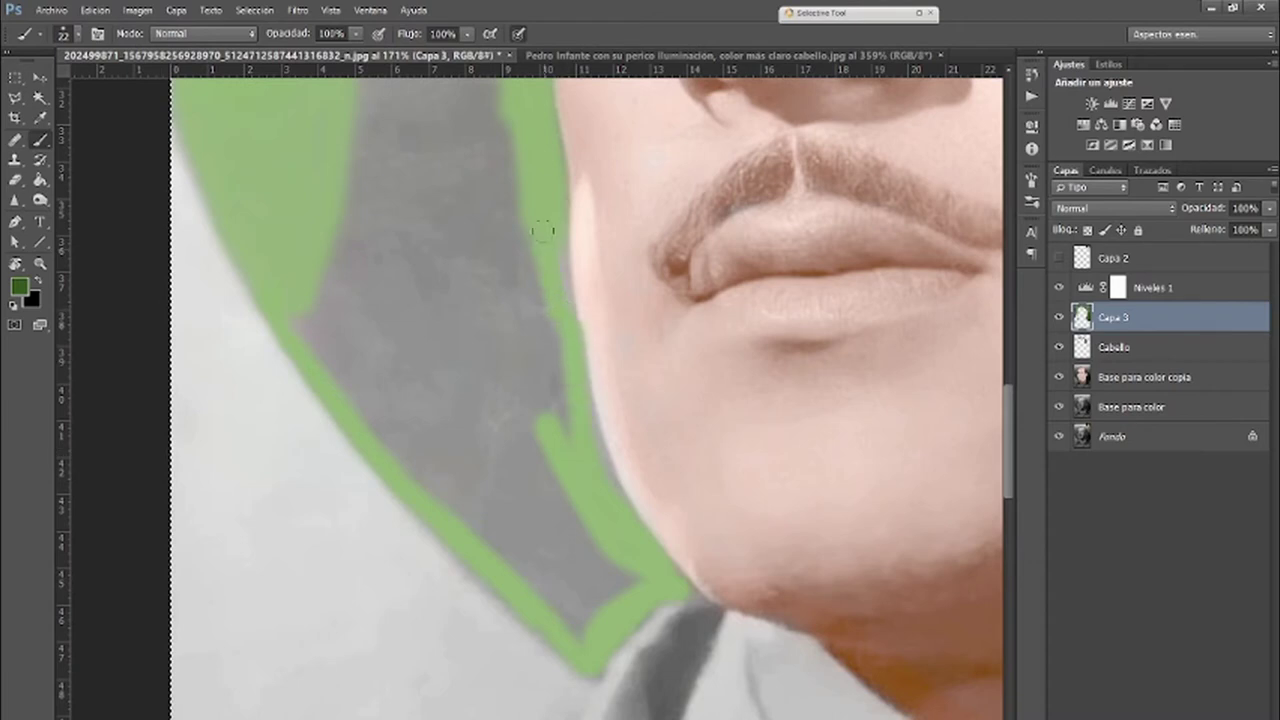
drag(561, 388, 556, 345)
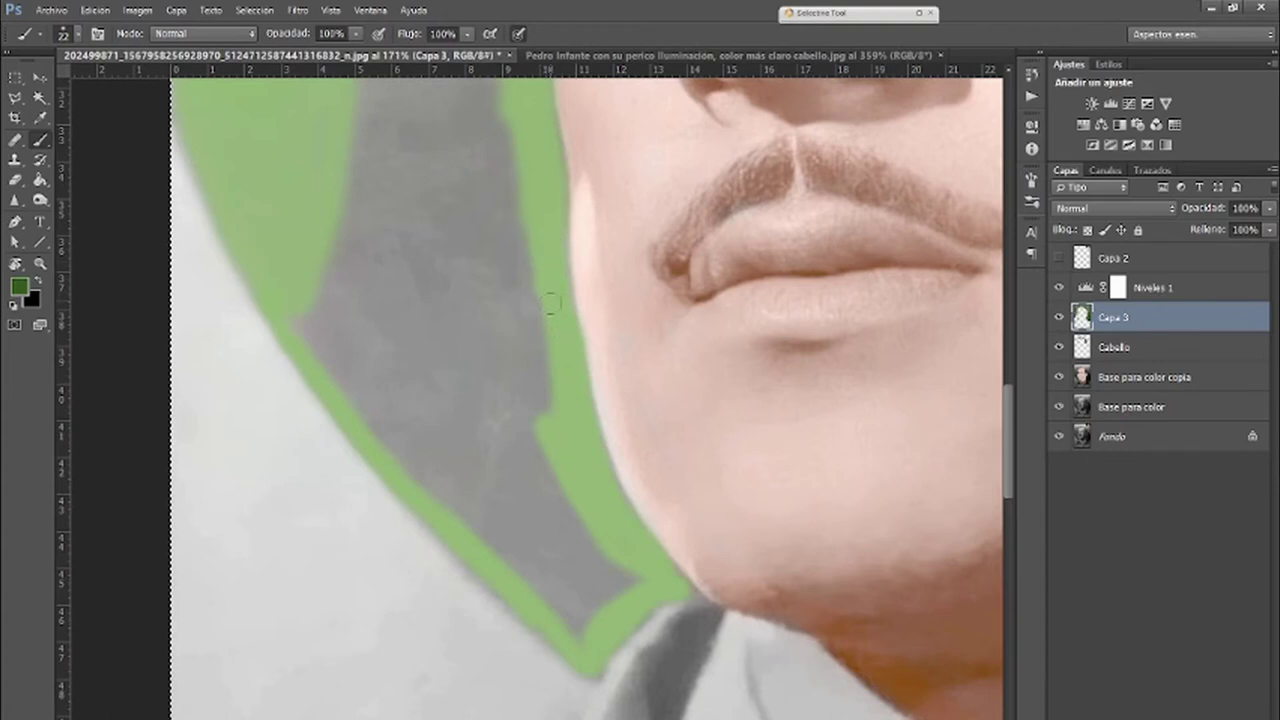
- Set the brush size to 42 px and fill the lower grey hat area between the jaw and the brim edge with green
click(15, 180)
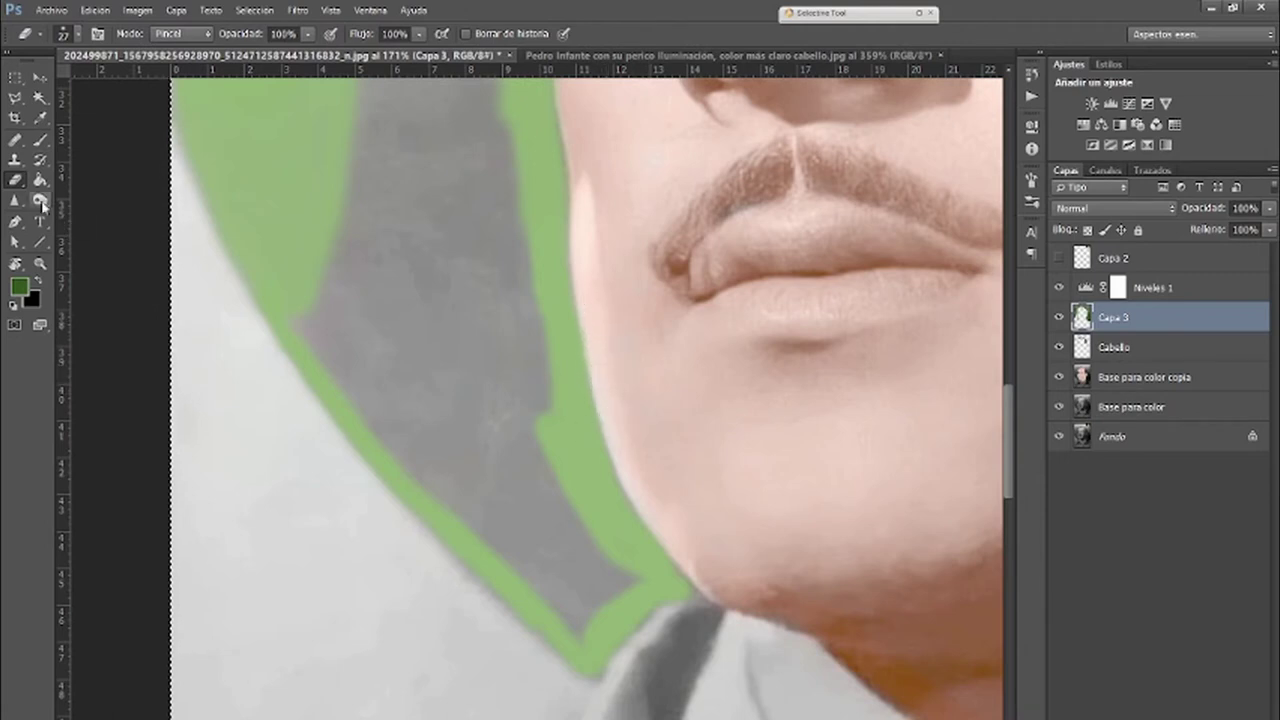
click(40, 140)
right_click(580, 553)
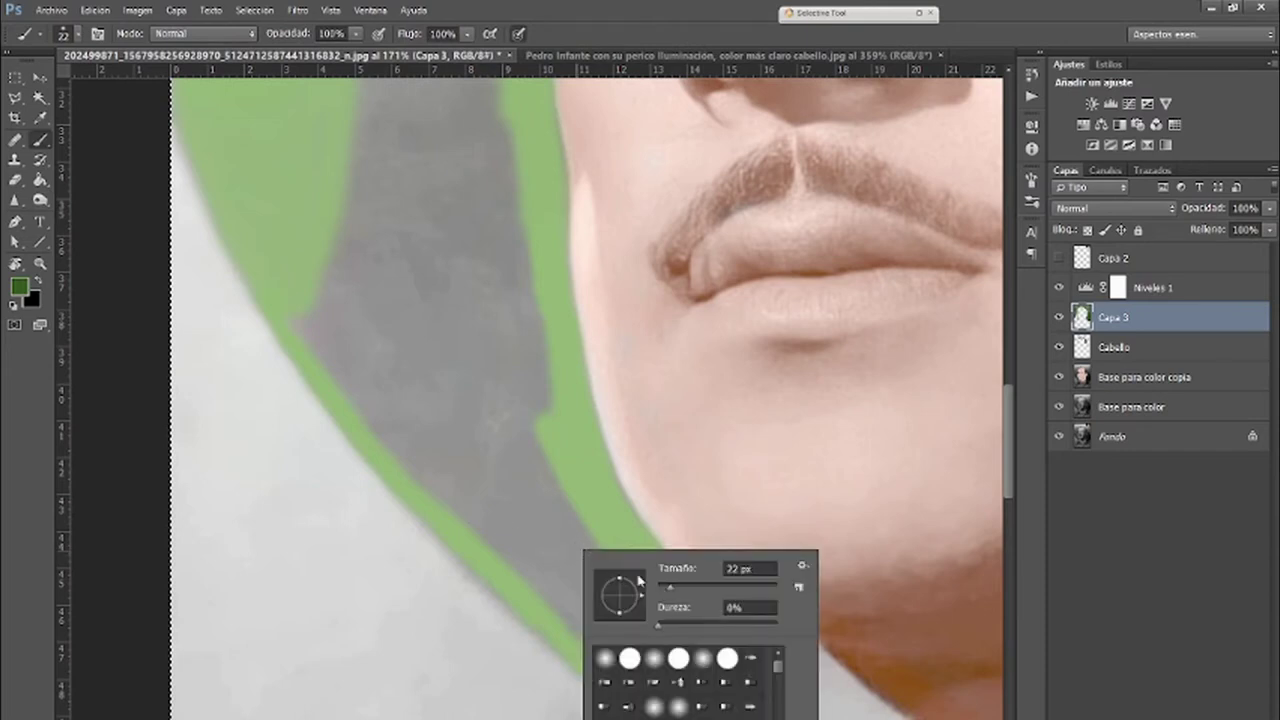
drag(679, 594, 684, 592)
key(Return)
mouse_move(545, 445)
mouse_down()
mouse_move(473, 525)
mouse_move(479, 541)
mouse_move(558, 487)
mouse_move(505, 550)
mouse_move(540, 560)
mouse_move(581, 505)
mouse_move(542, 560)
mouse_move(548, 586)
mouse_move(579, 616)
mouse_move(583, 532)
mouse_move(569, 620)
mouse_move(614, 575)
mouse_up()
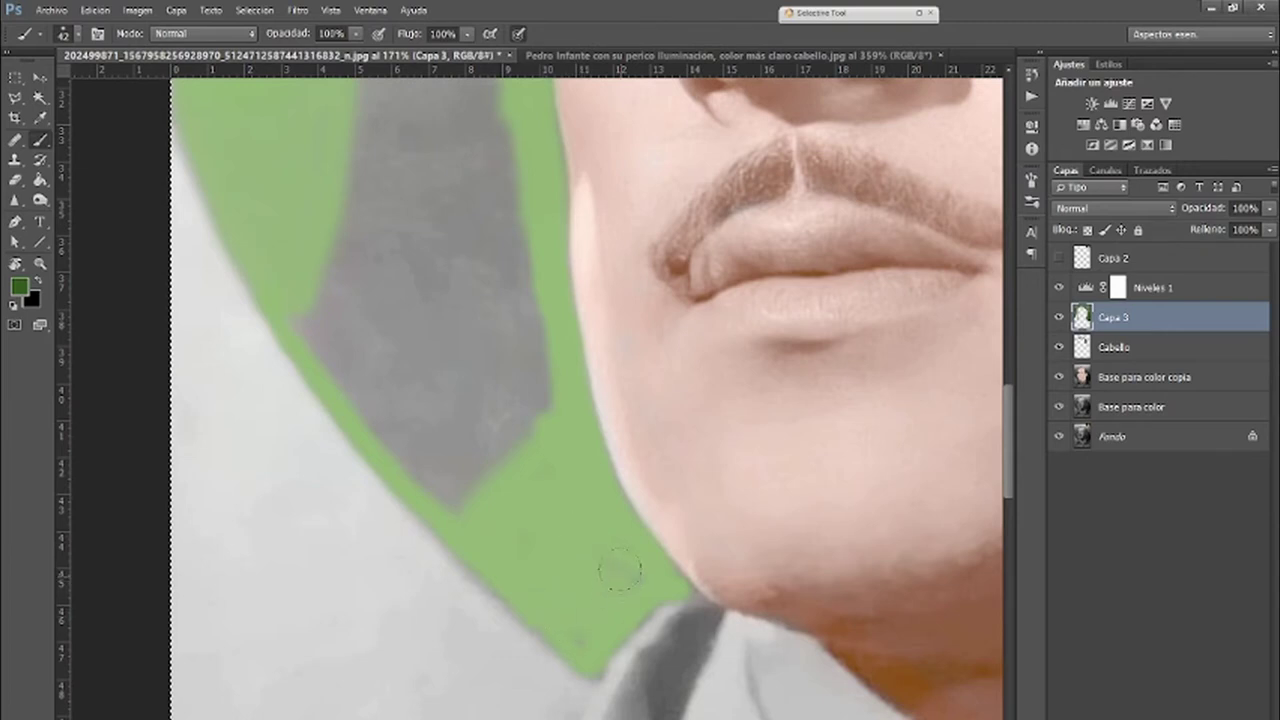
mouse_move(548, 422)
mouse_down()
mouse_move(548, 334)
mouse_move(503, 502)
mouse_move(429, 464)
mouse_move(467, 515)
mouse_move(509, 319)
mouse_move(524, 442)
mouse_move(516, 294)
mouse_up()
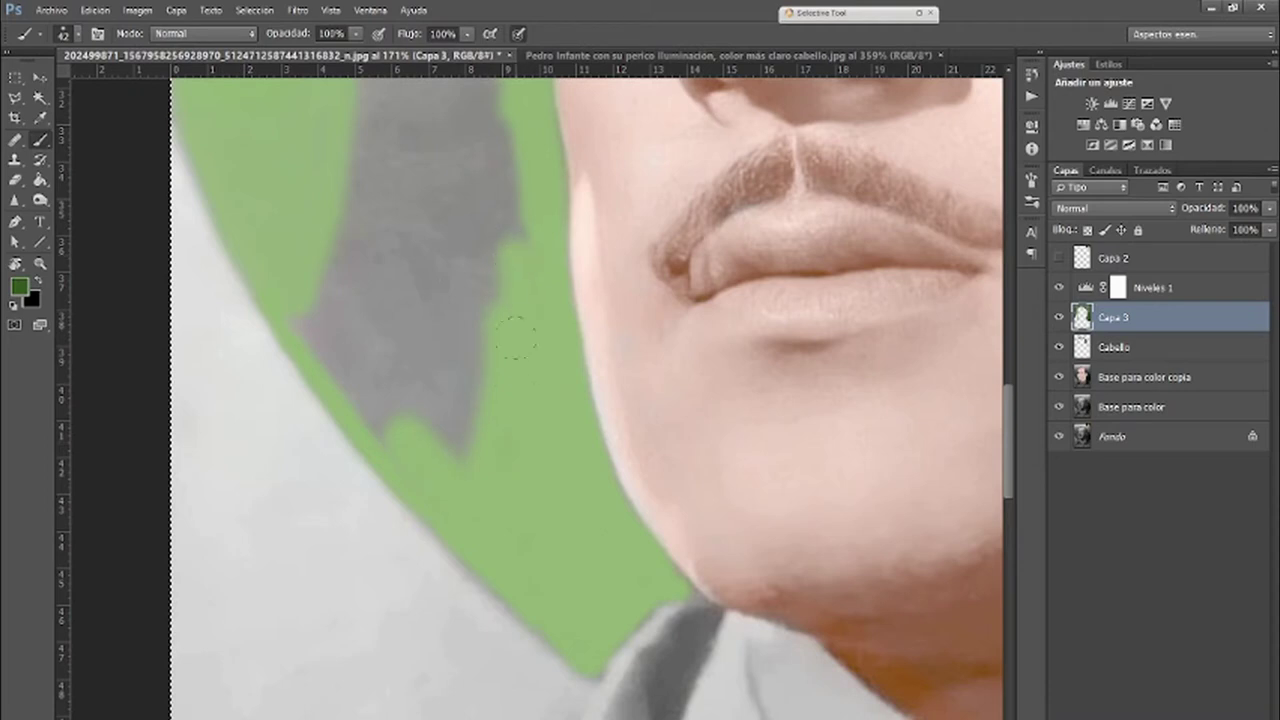
mouse_move(407, 382)
mouse_down()
mouse_move(305, 318)
mouse_move(405, 470)
mouse_move(299, 250)
mouse_move(475, 510)
mouse_move(386, 329)
mouse_move(466, 478)
mouse_move(451, 358)
mouse_move(476, 376)
mouse_up()
- Paint over the remaining grey patch of the hat beside the nose and cheek with green
scroll(477, 385, down, 3)
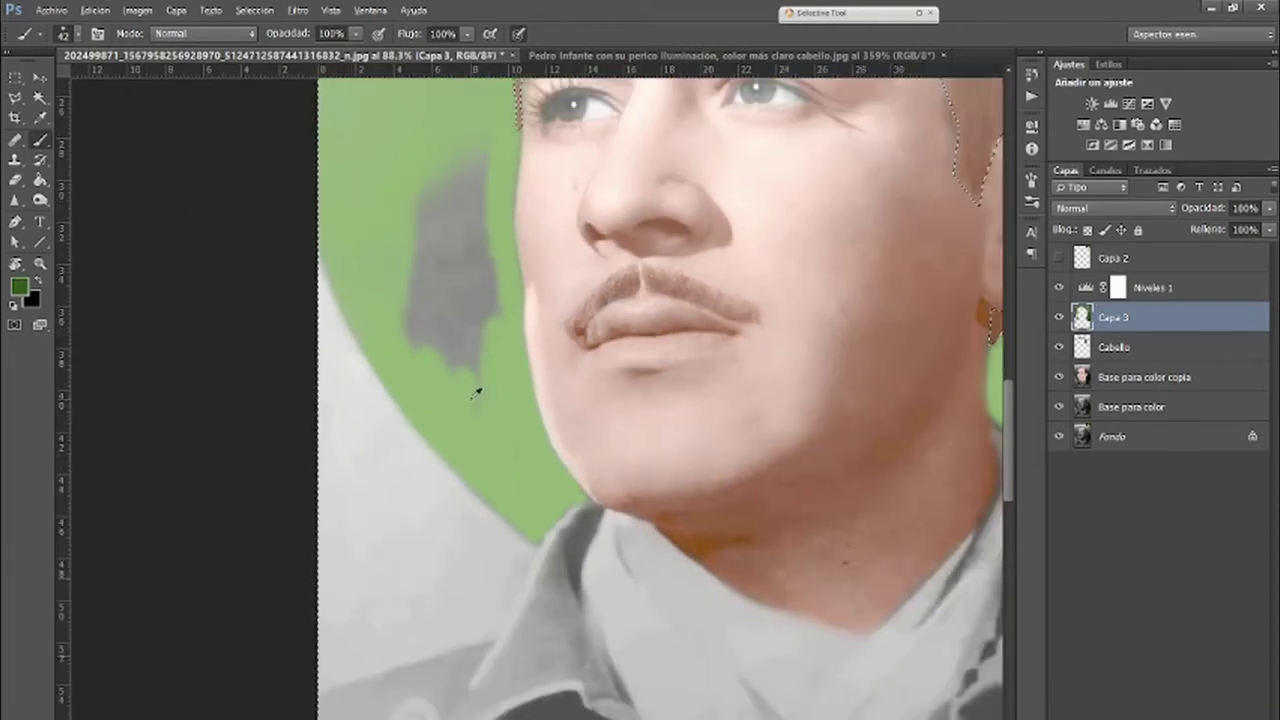
drag(493, 397, 486, 388)
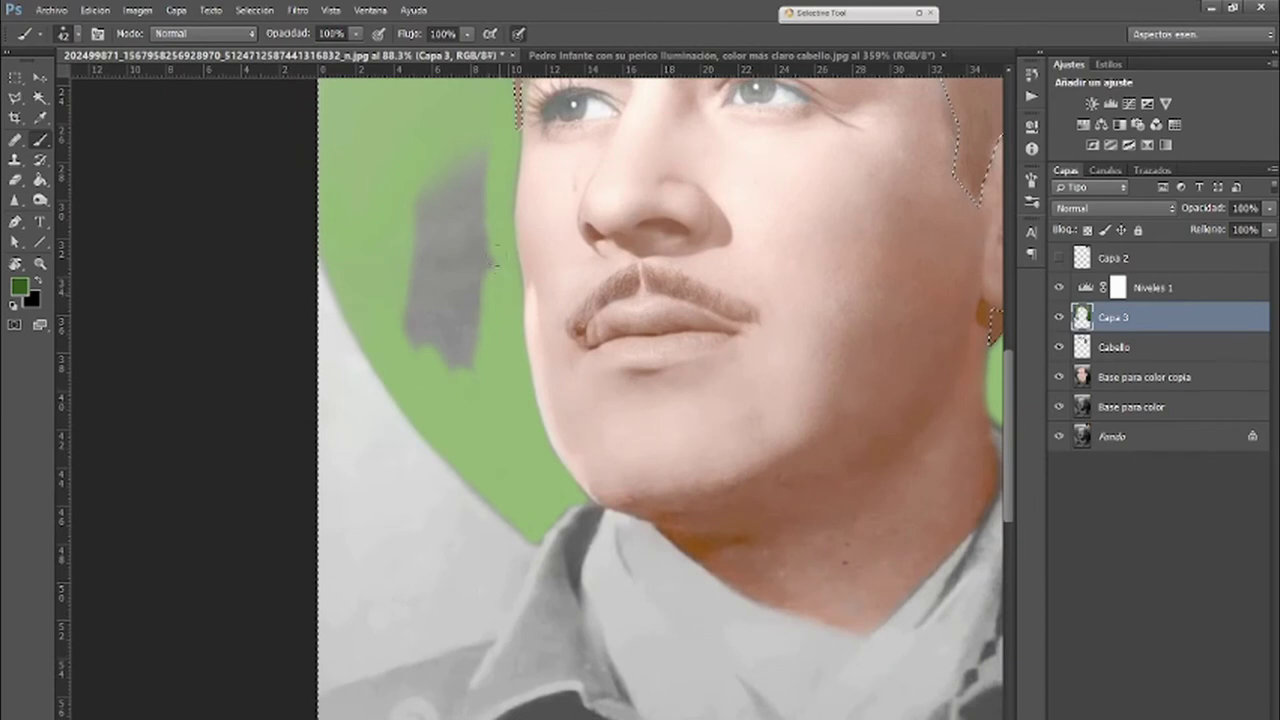
drag(499, 262, 476, 138)
drag(487, 268, 480, 153)
mouse_move(466, 212)
mouse_down()
mouse_move(473, 374)
mouse_move(483, 216)
mouse_move(456, 160)
mouse_move(473, 397)
mouse_move(452, 177)
mouse_up()
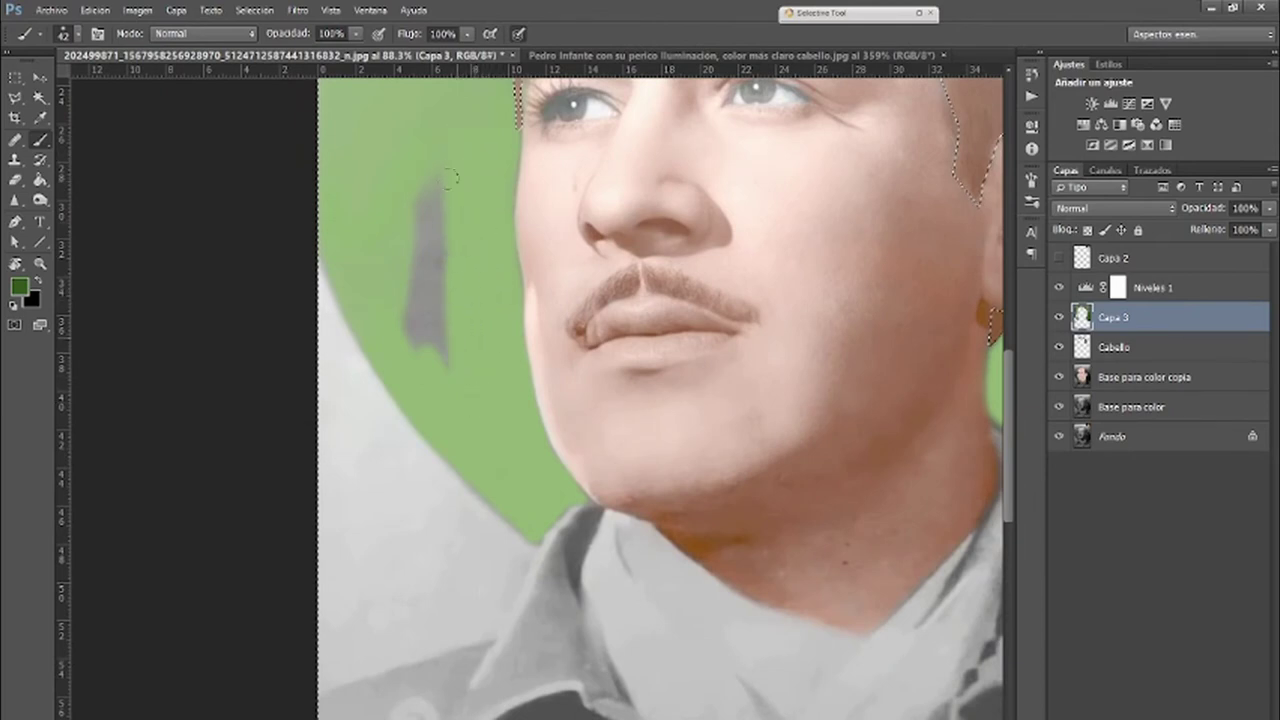
drag(447, 248, 455, 308)
mouse_move(440, 215)
mouse_down()
mouse_move(454, 355)
mouse_move(413, 172)
mouse_move(443, 369)
mouse_move(422, 227)
mouse_up()
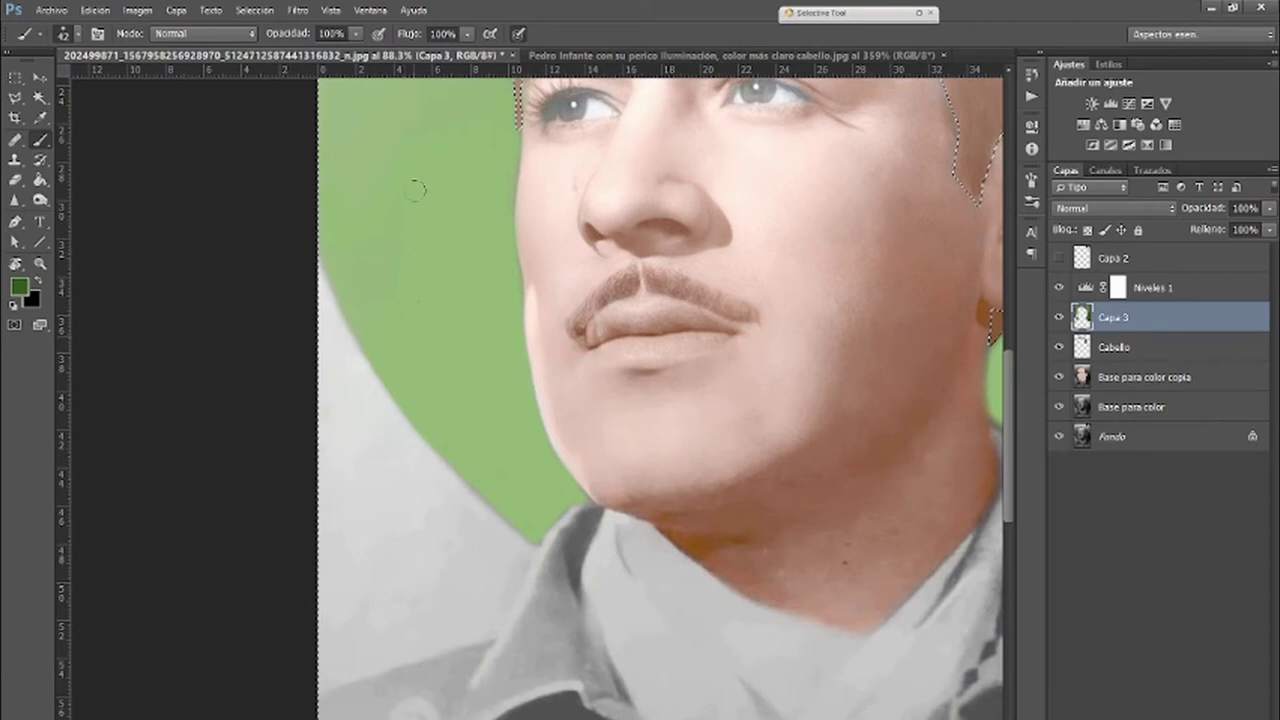
- Hide the Niveles 1 adjustment, then raise Capa 3's saturation to +43 with Hue/Saturation while trying a mustard hue of -39
alt+scroll(447, 271, down, 5)
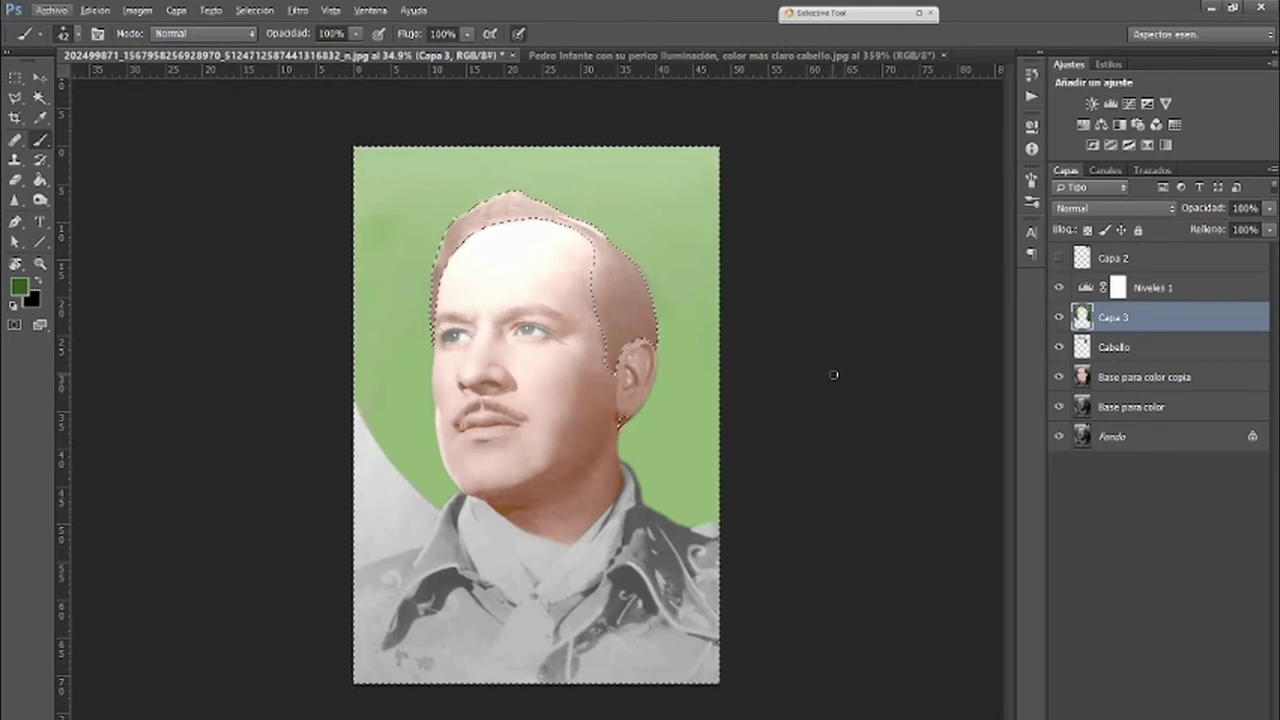
click(1059, 288)
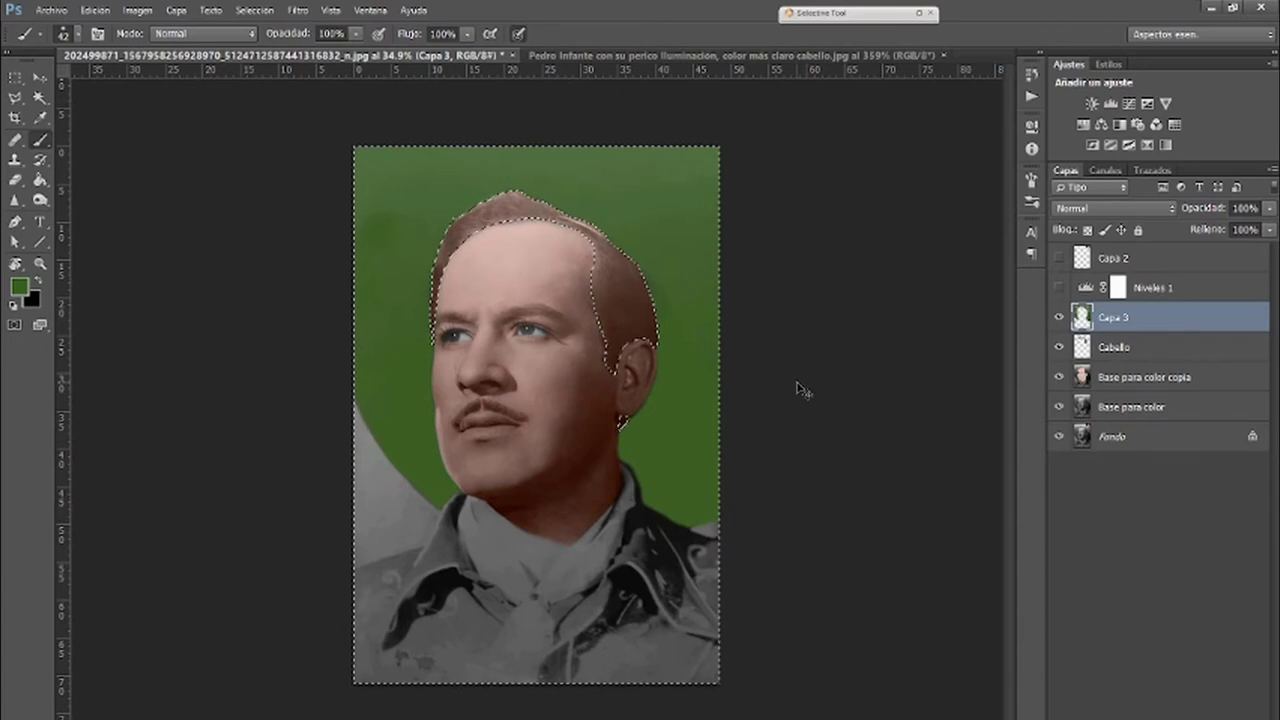
key(ctrl+u)
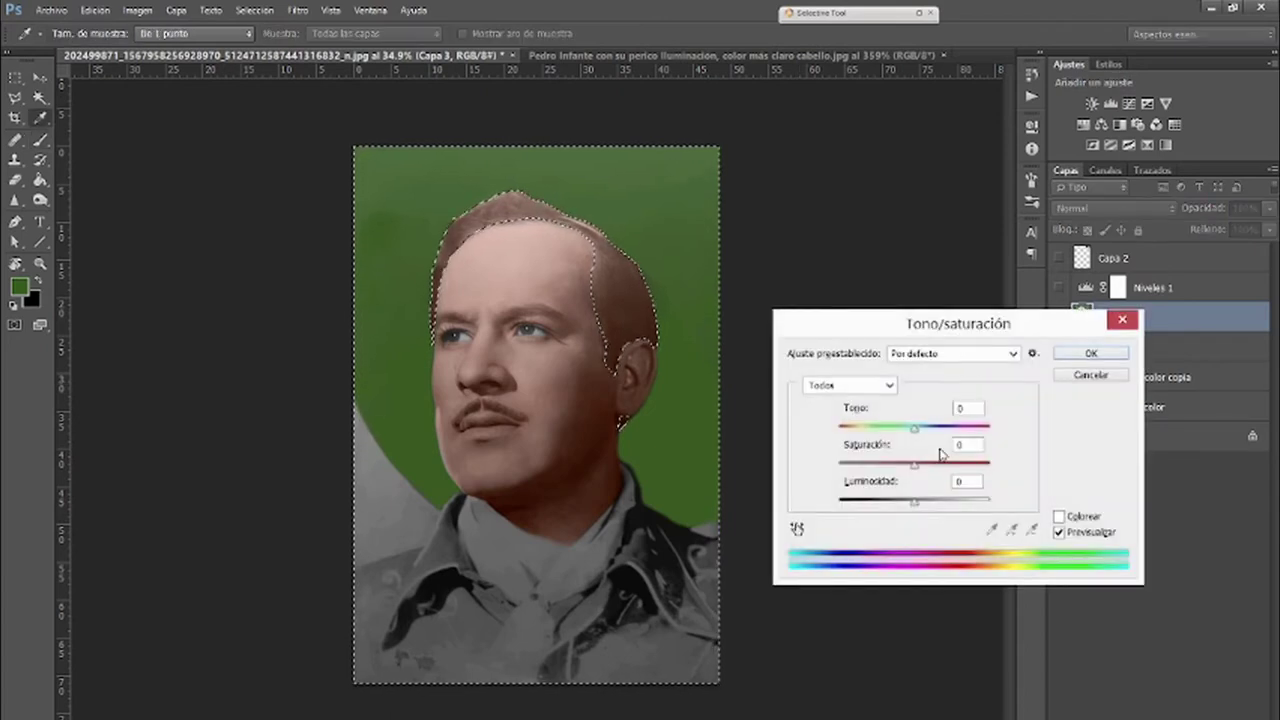
drag(914, 428, 947, 483)
mouse_move(895, 428)
mouse_down()
mouse_move(905, 441)
mouse_move(885, 445)
mouse_up()
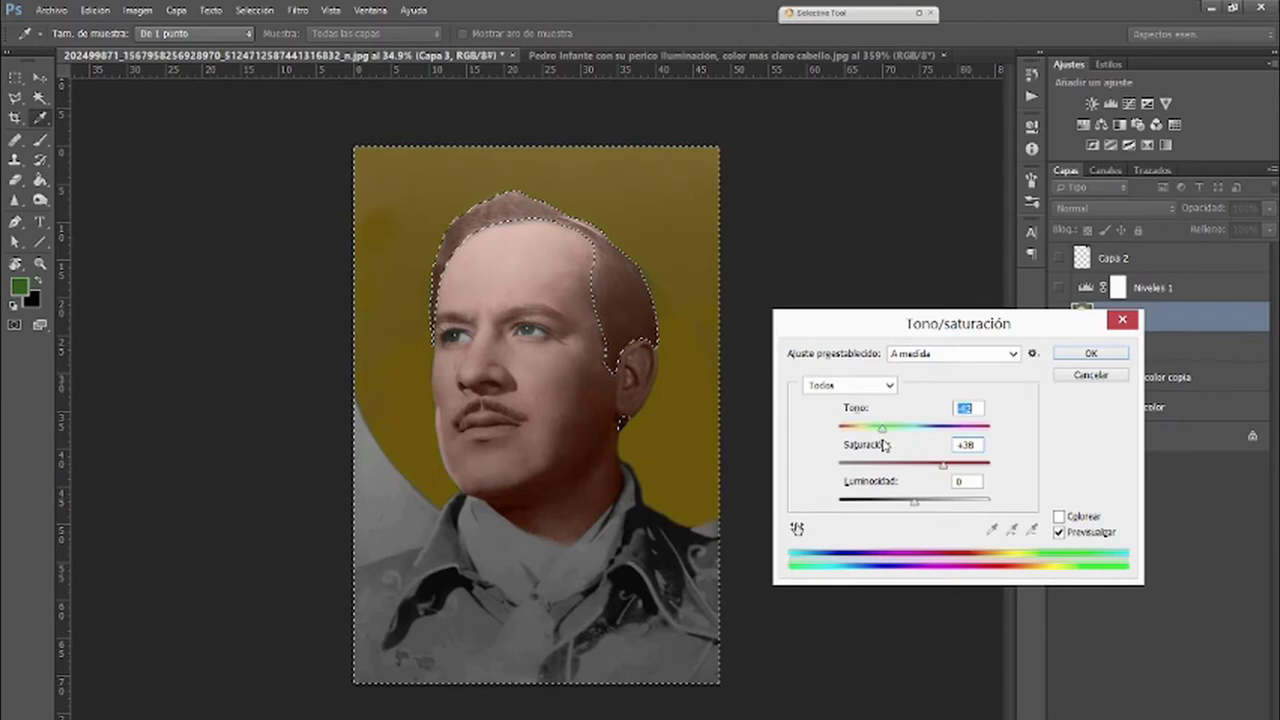
click(945, 467)
drag(947, 473, 947, 476)
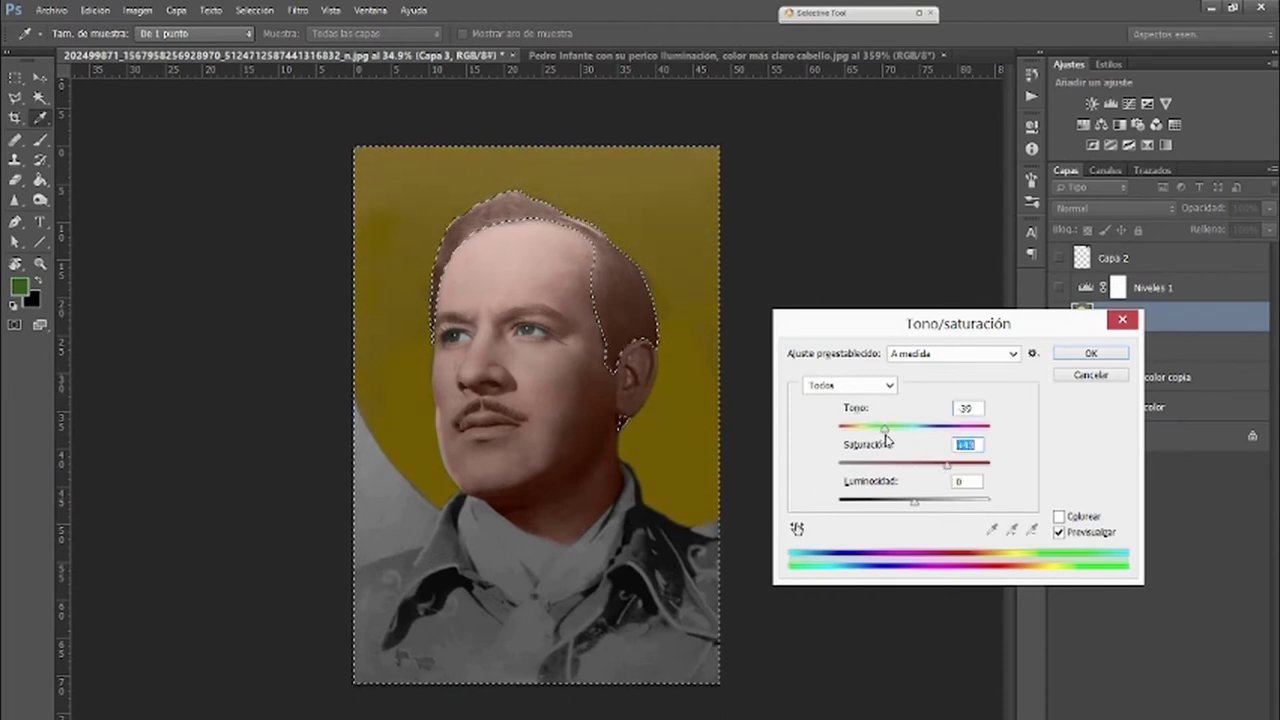
- Shift the background hue to teal at +113, lower its lightness to about -12 and apply the adjustment
drag(885, 431, 972, 435)
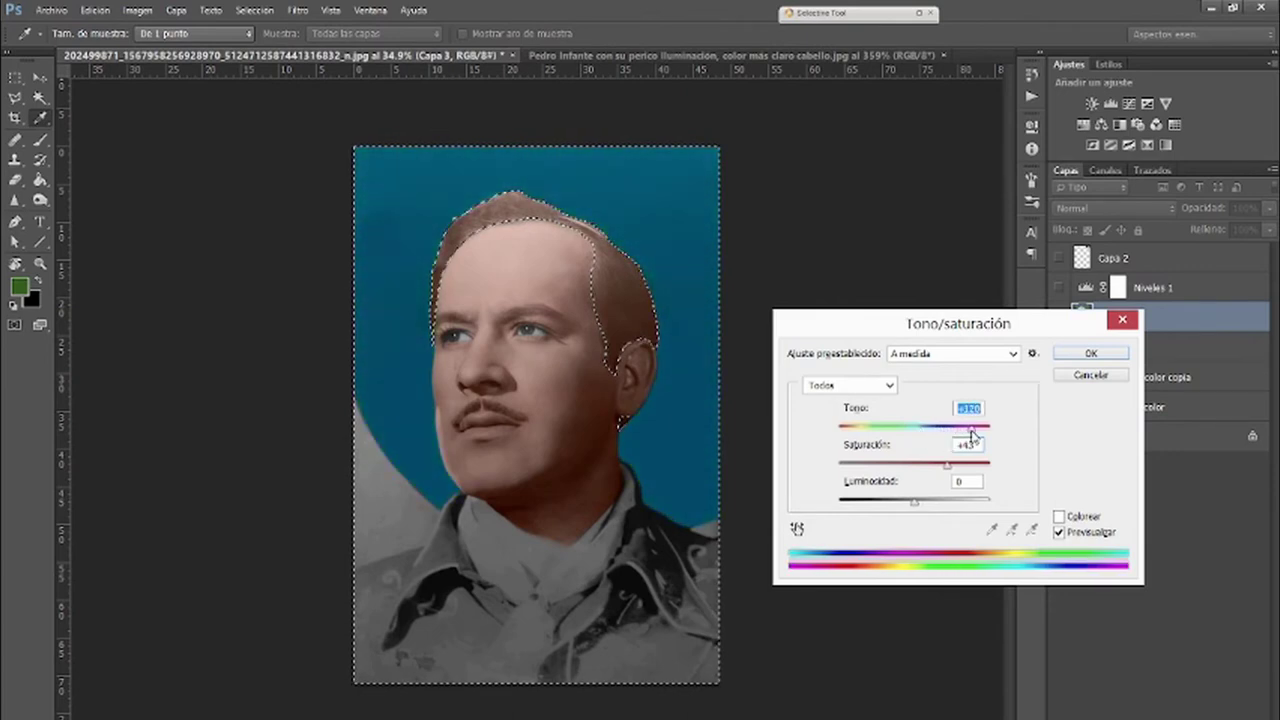
drag(971, 435, 966, 437)
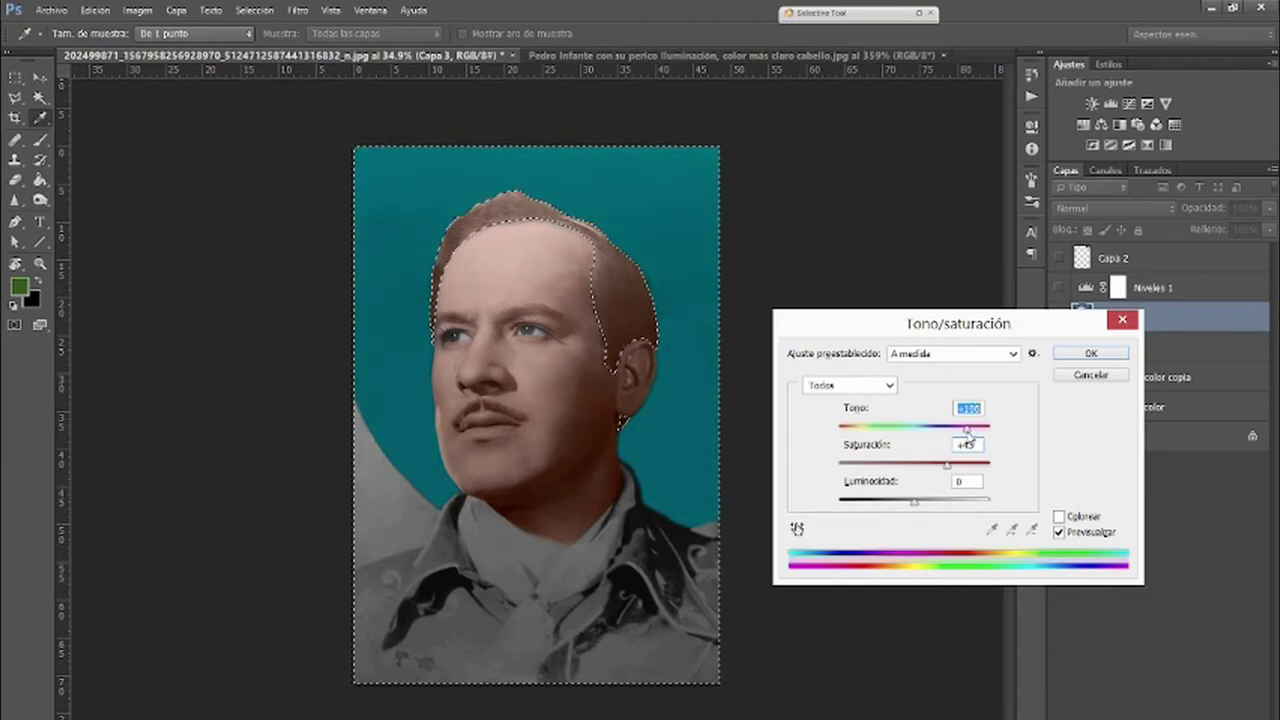
drag(967, 440, 970, 438)
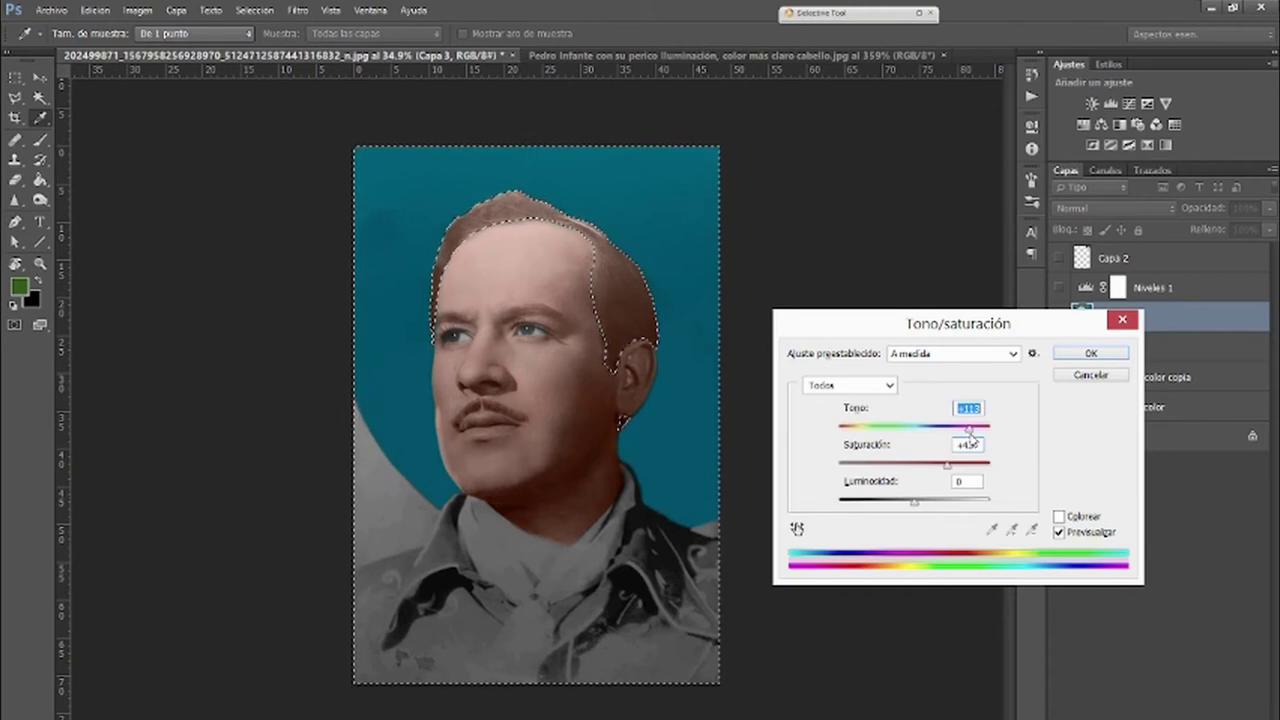
click(914, 503)
drag(914, 502, 906, 502)
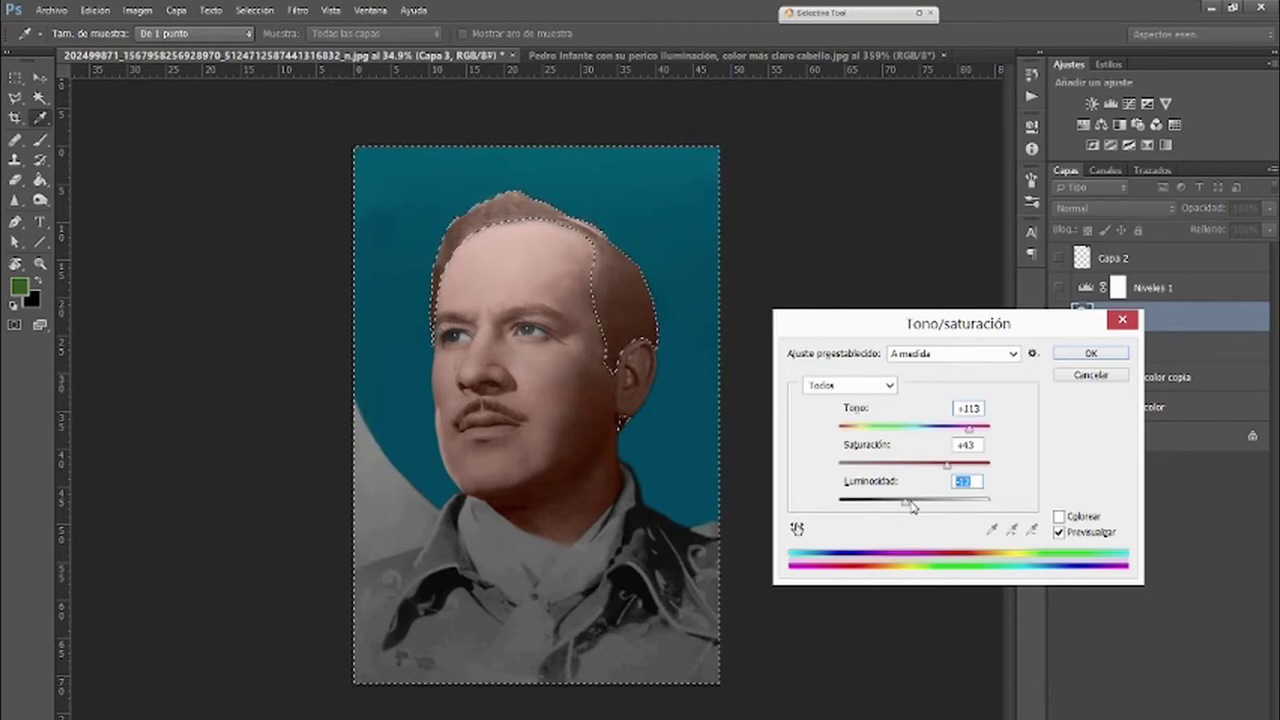
click(1090, 354)
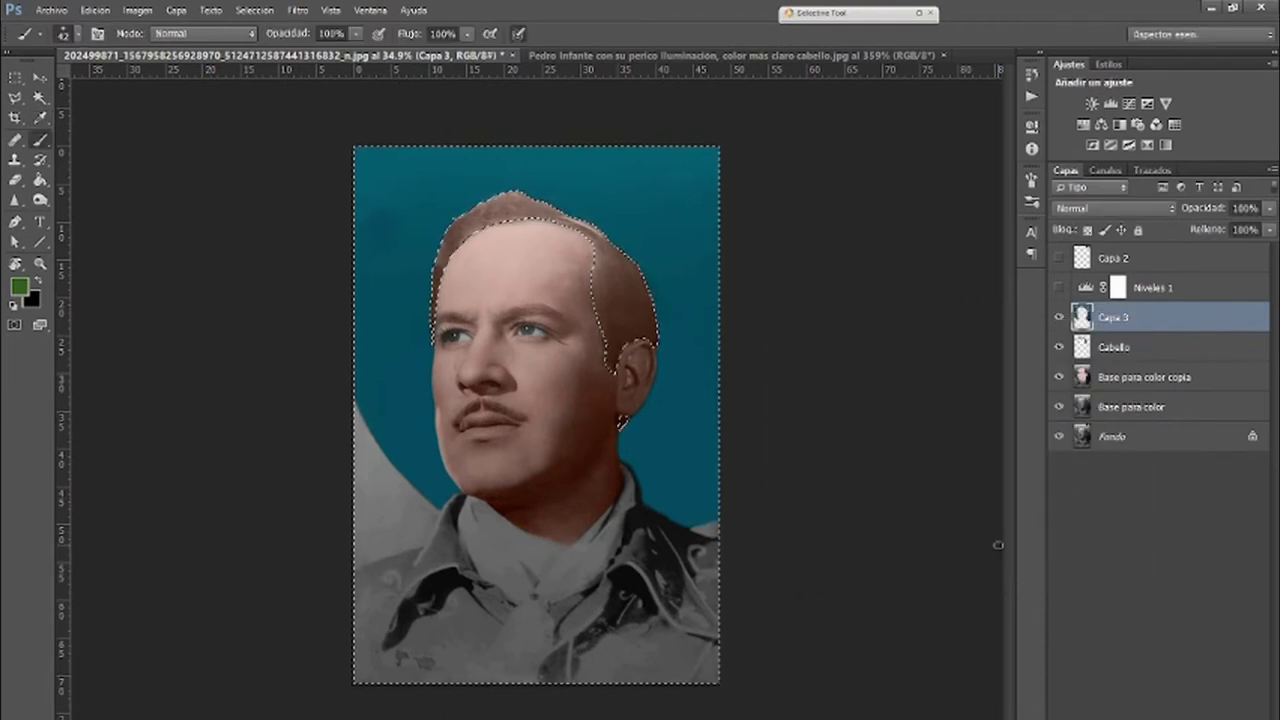
- Choose the Burn tool and lower the opacity of Capa 3 to 31%
click(40, 200)
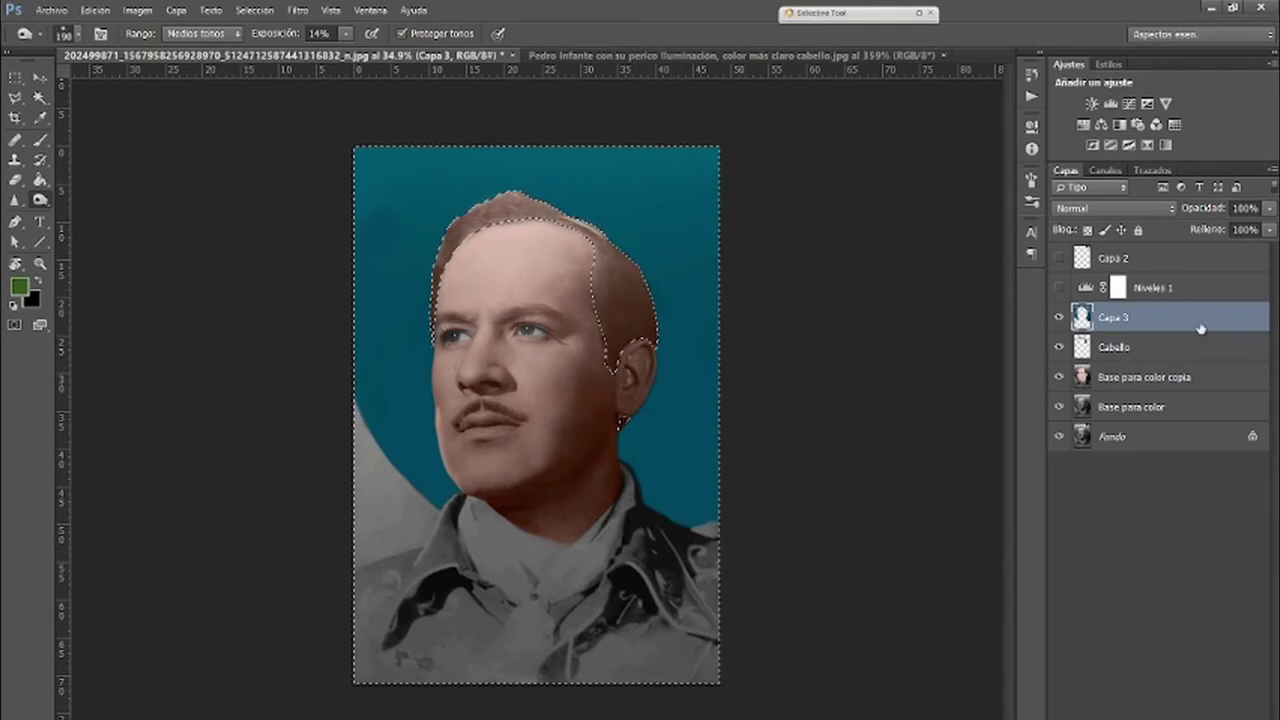
click(1268, 208)
drag(1268, 232, 1218, 232)
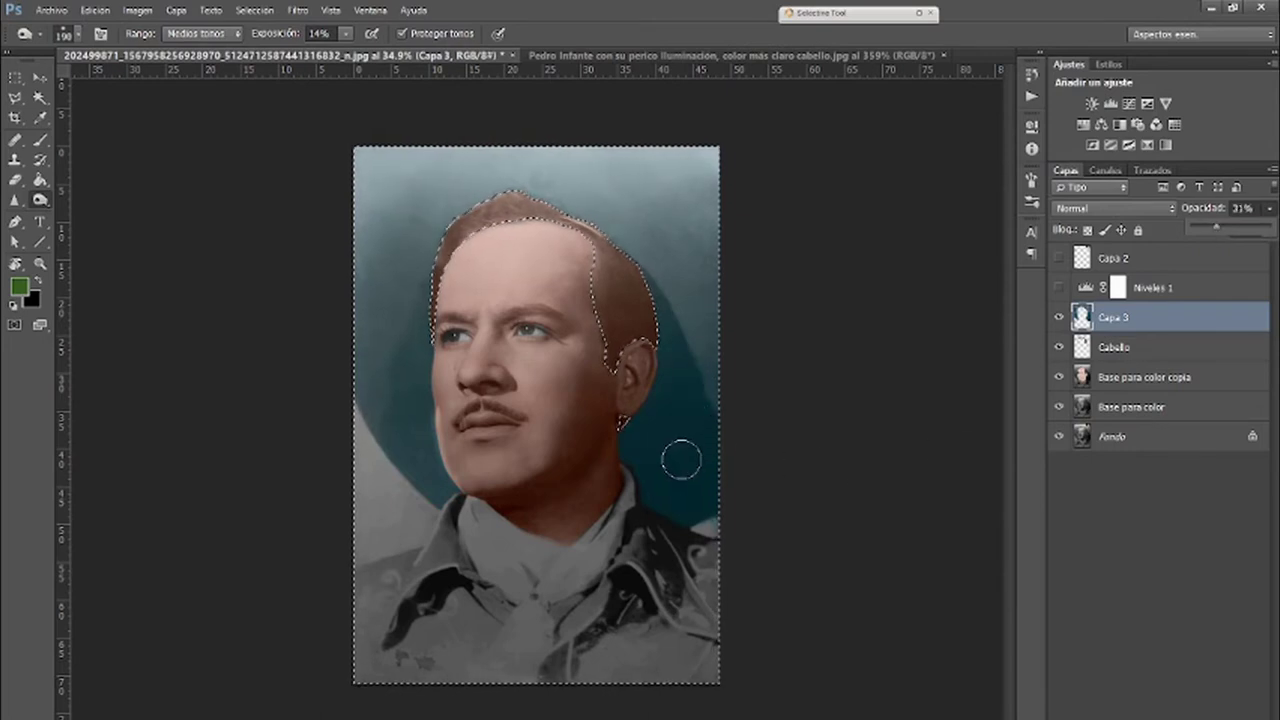
- Set the Burn brush to 138 px with 84% exposure and darken the teal background behind the head and neck
right_click(636, 300)
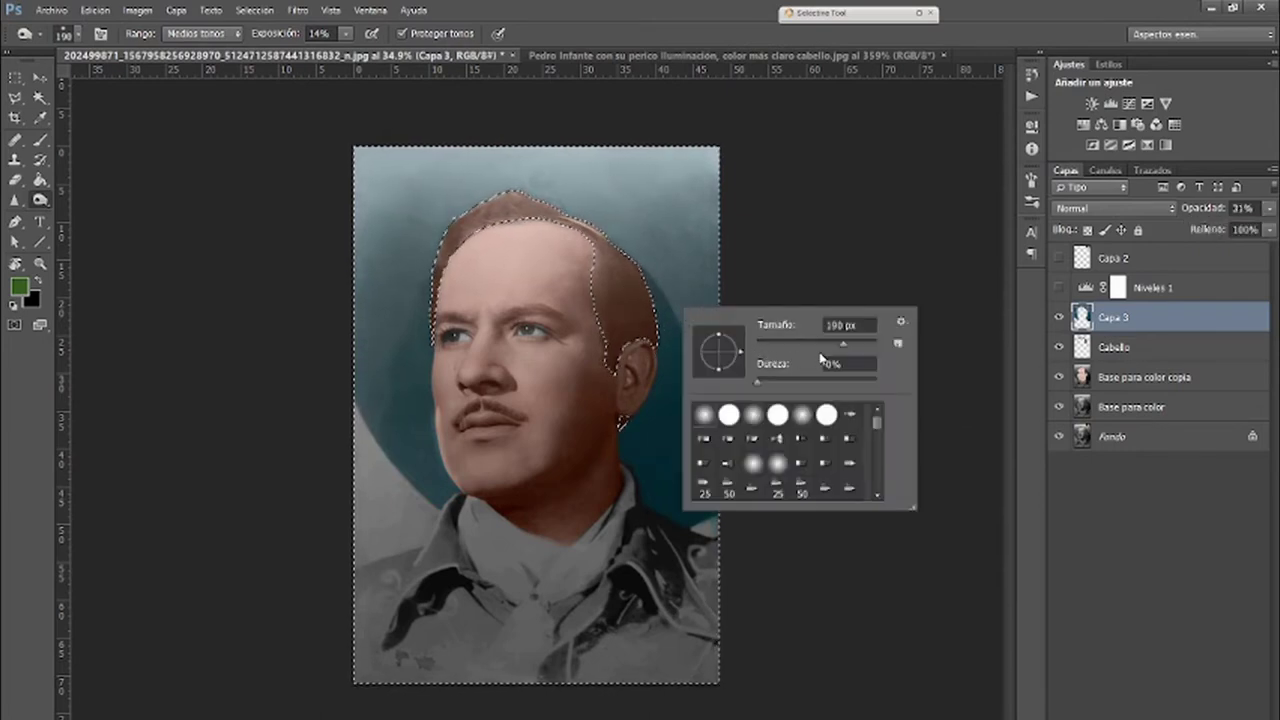
drag(836, 346, 829, 347)
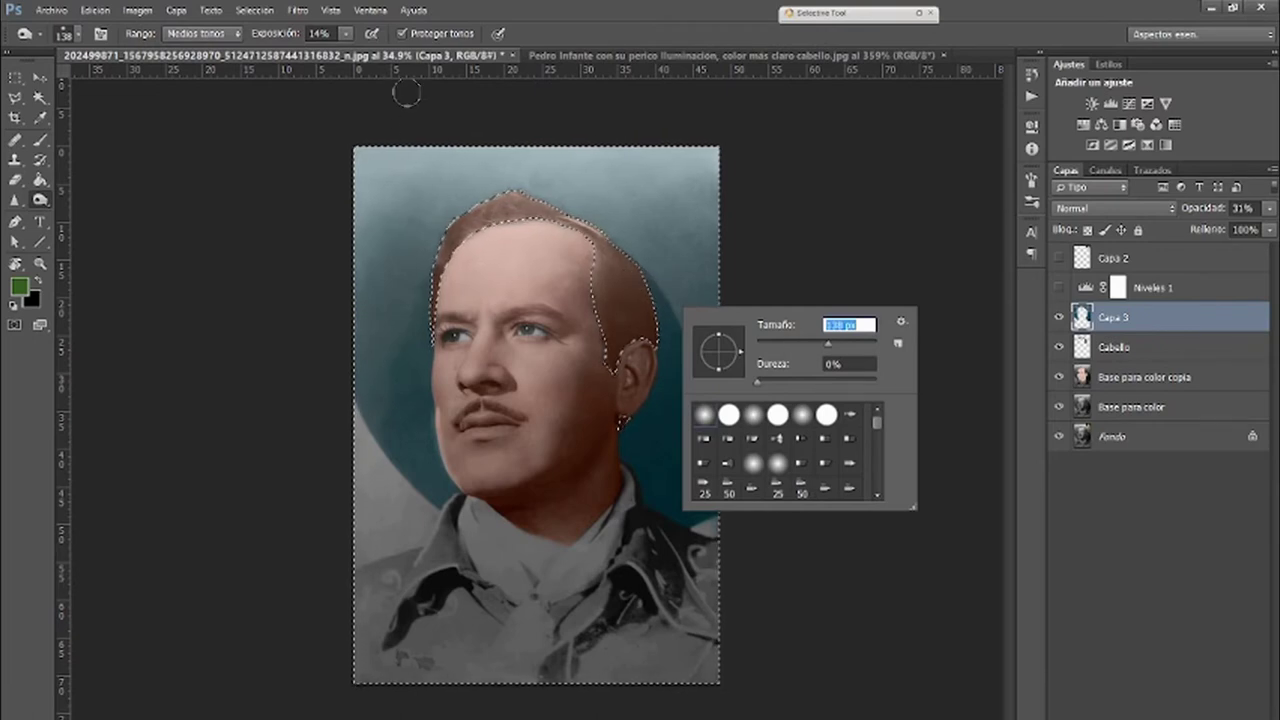
drag(343, 36, 382, 54)
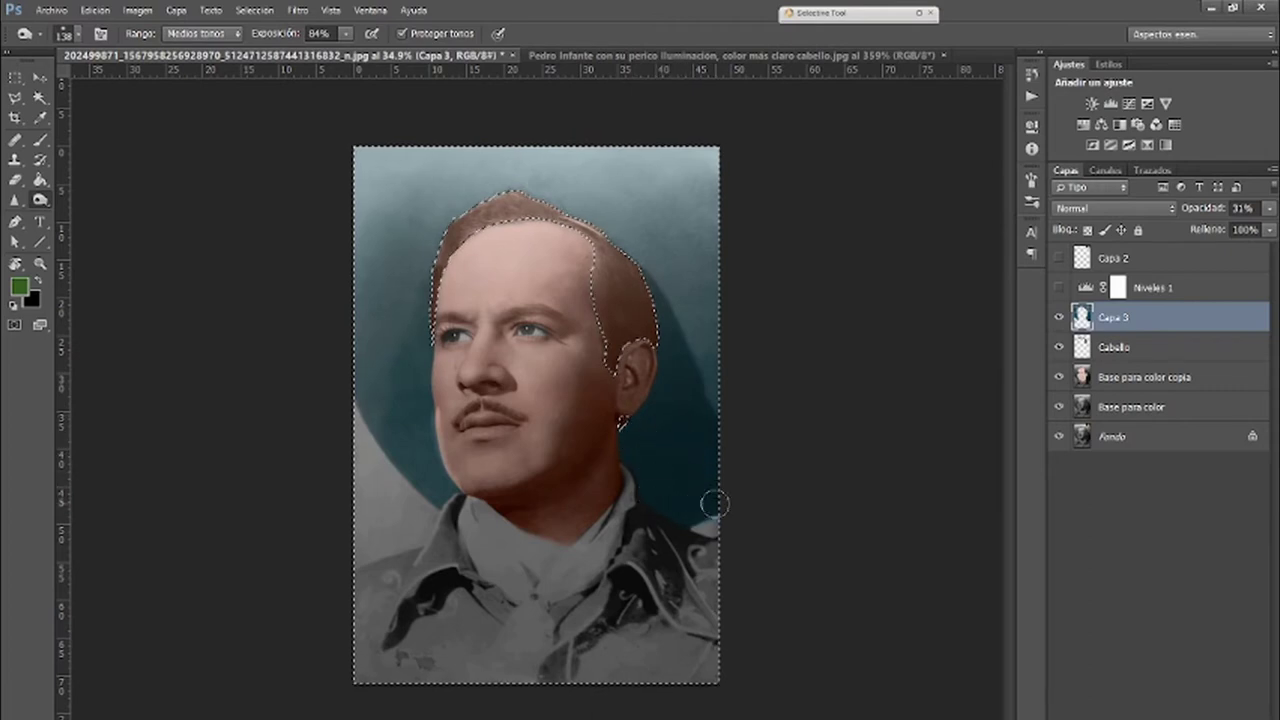
- Reduce the Burn exposure to 22% and burn the background along the hair and temple on the face side
click(345, 33)
drag(321, 58, 299, 55)
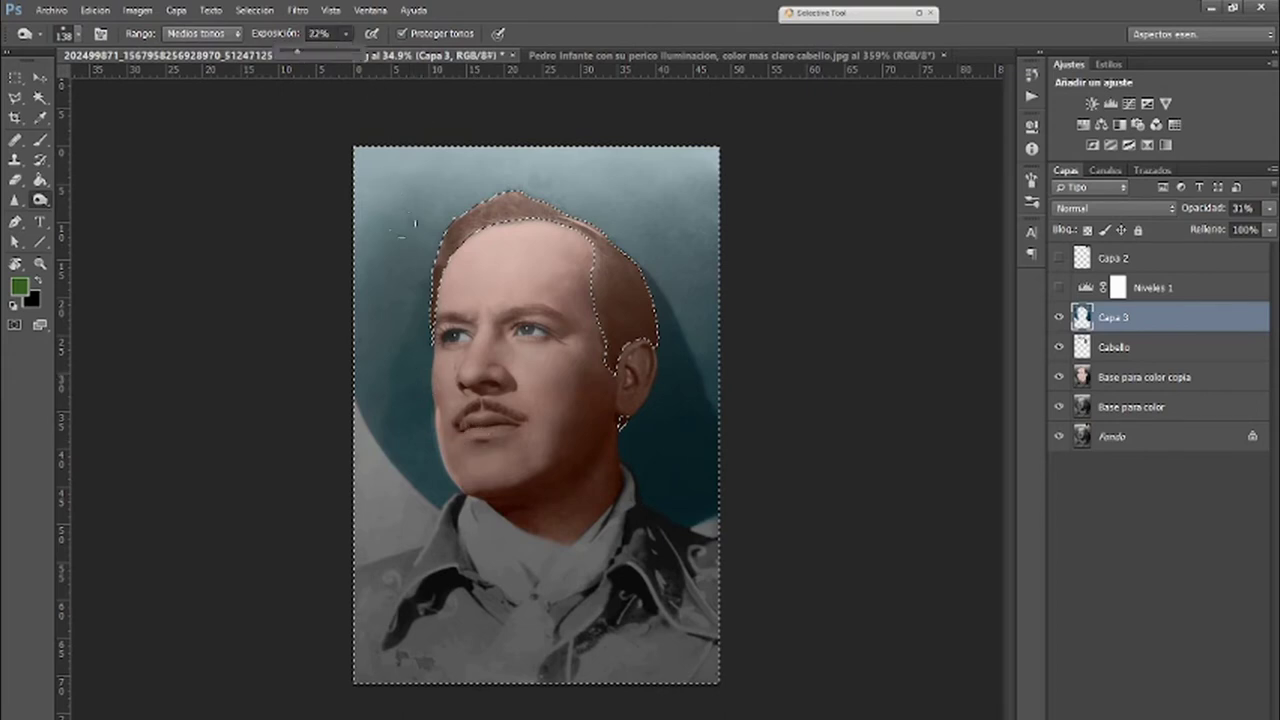
mouse_move(432, 286)
mouse_down()
mouse_move(409, 403)
mouse_move(441, 494)
mouse_move(414, 409)
mouse_move(434, 491)
mouse_move(418, 310)
mouse_move(425, 336)
mouse_move(398, 428)
mouse_move(430, 485)
mouse_move(432, 452)
mouse_move(421, 444)
mouse_move(436, 491)
mouse_move(402, 409)
mouse_move(422, 296)
mouse_move(435, 295)
mouse_up()
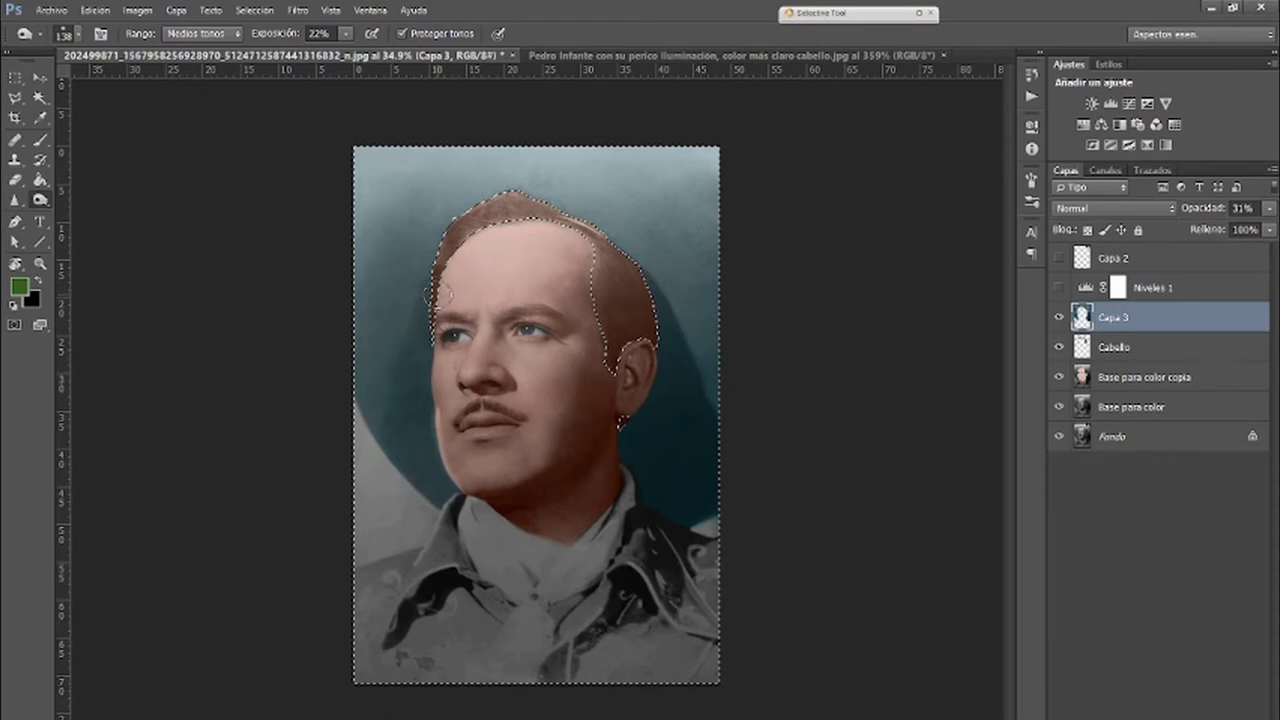
- Switch to the Dodge tool at 14% exposure and set its brush size to 226 px for the background
alt+click(41, 201)
alt+click(41, 201)
right_click(628, 182)
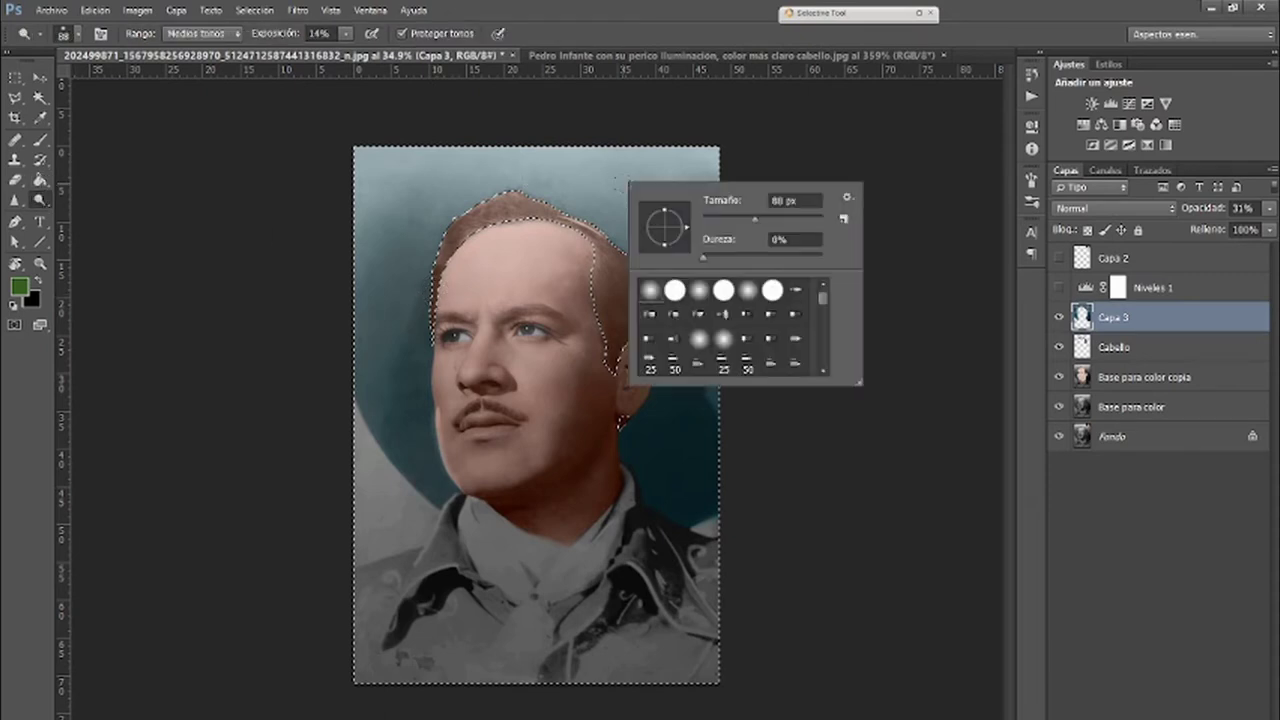
click(798, 221)
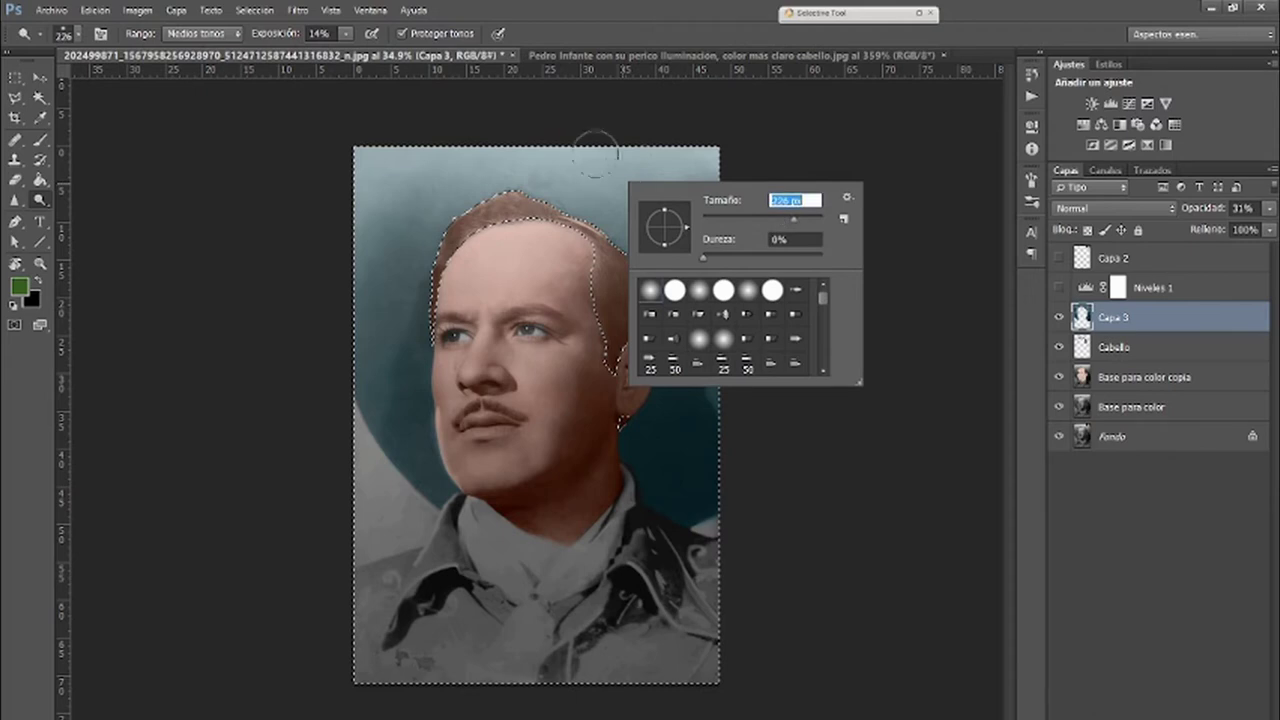
click(340, 200)
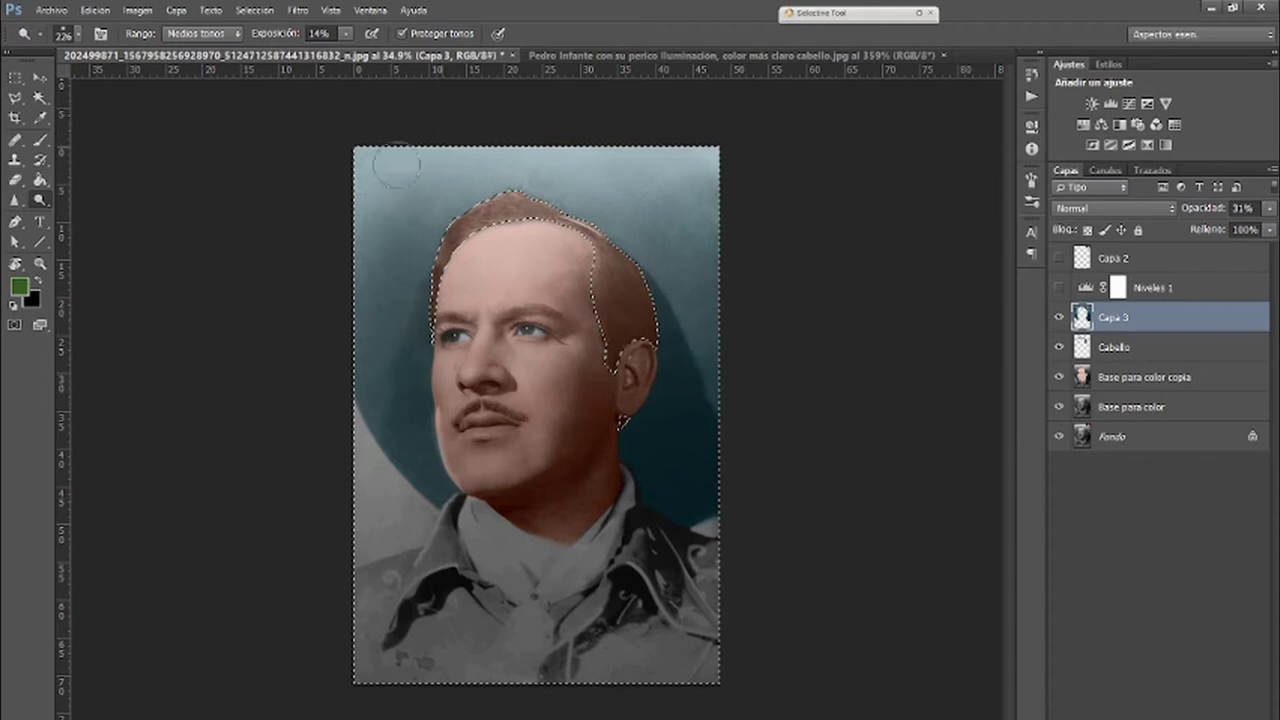
- Switch to the Sponge tool in desaturate mode and enlarge its brush
alt+click(40, 203)
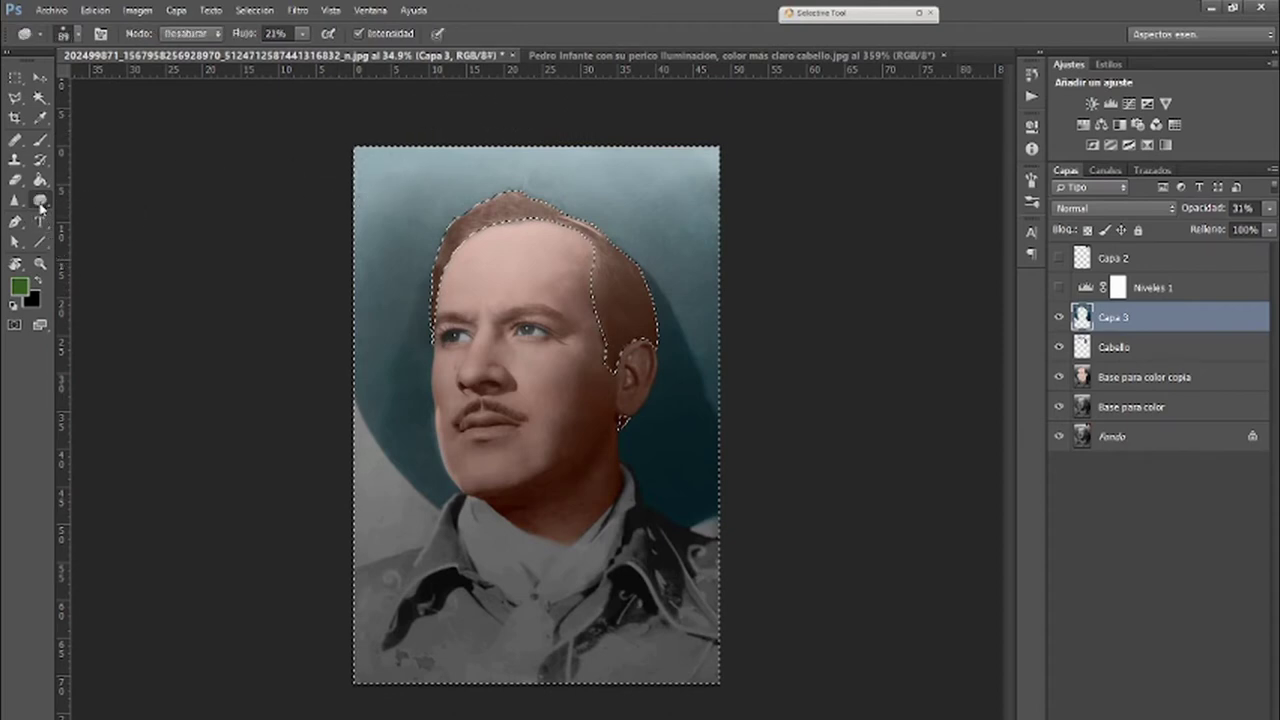
right_click(396, 175)
drag(502, 207, 576, 209)
click(343, 206)
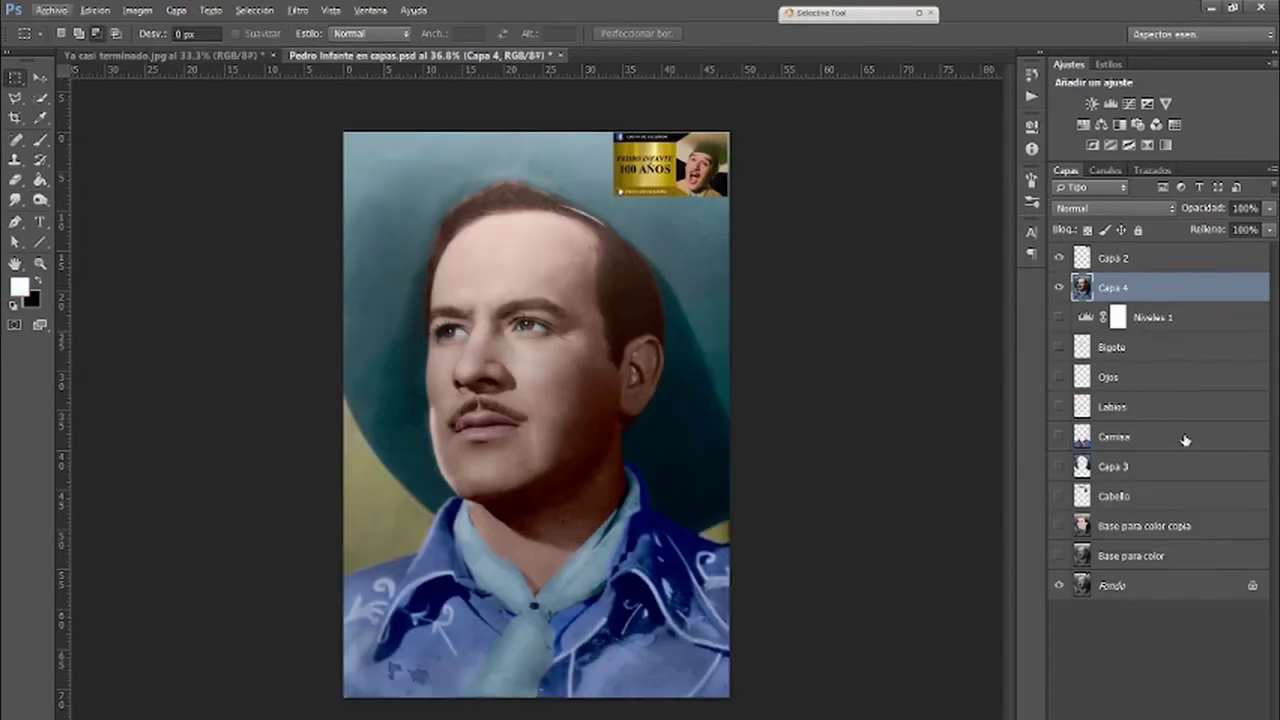
- Toggle the visibility of Capa 4 repeatedly to compare the finished colorized portrait with the black-and-white original
click(1060, 289)
click(1060, 289)
click(1060, 290)
click(1060, 289)
click(1060, 289)
click(1060, 289)
click(1060, 290)
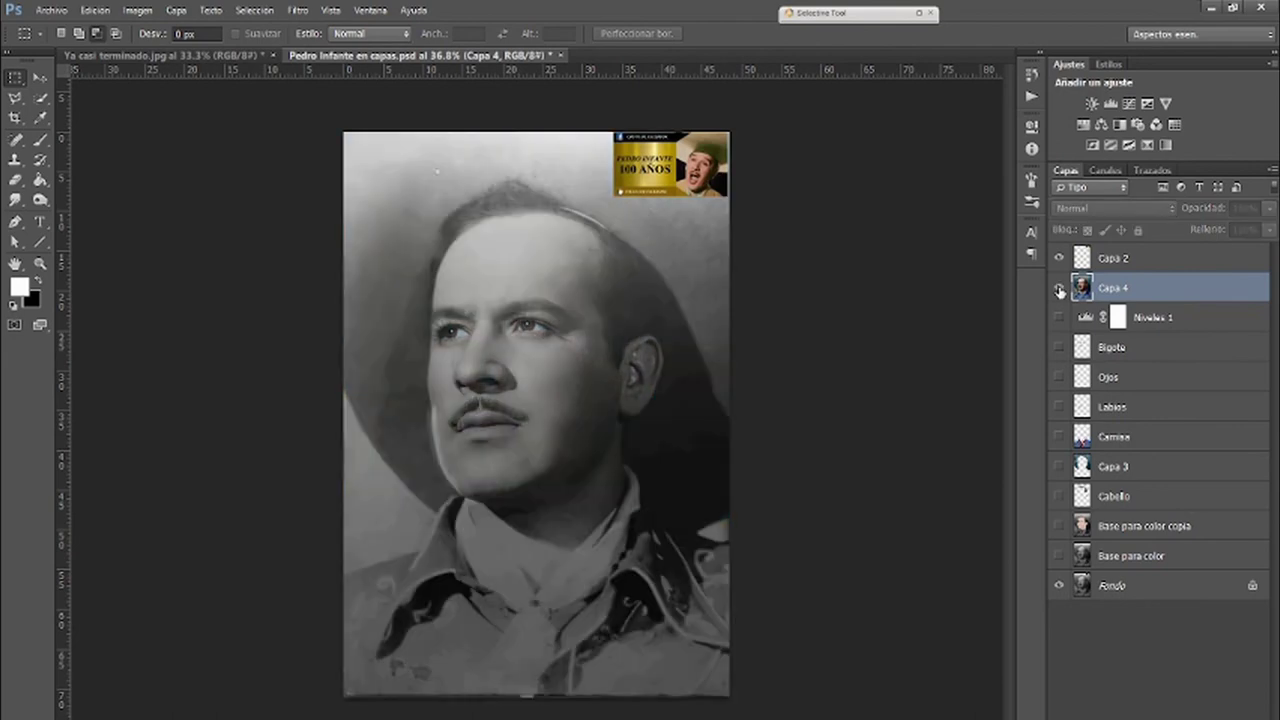
click(1060, 290)
click(1060, 290)
click(1060, 290)
click(1060, 290)
click(1060, 290)
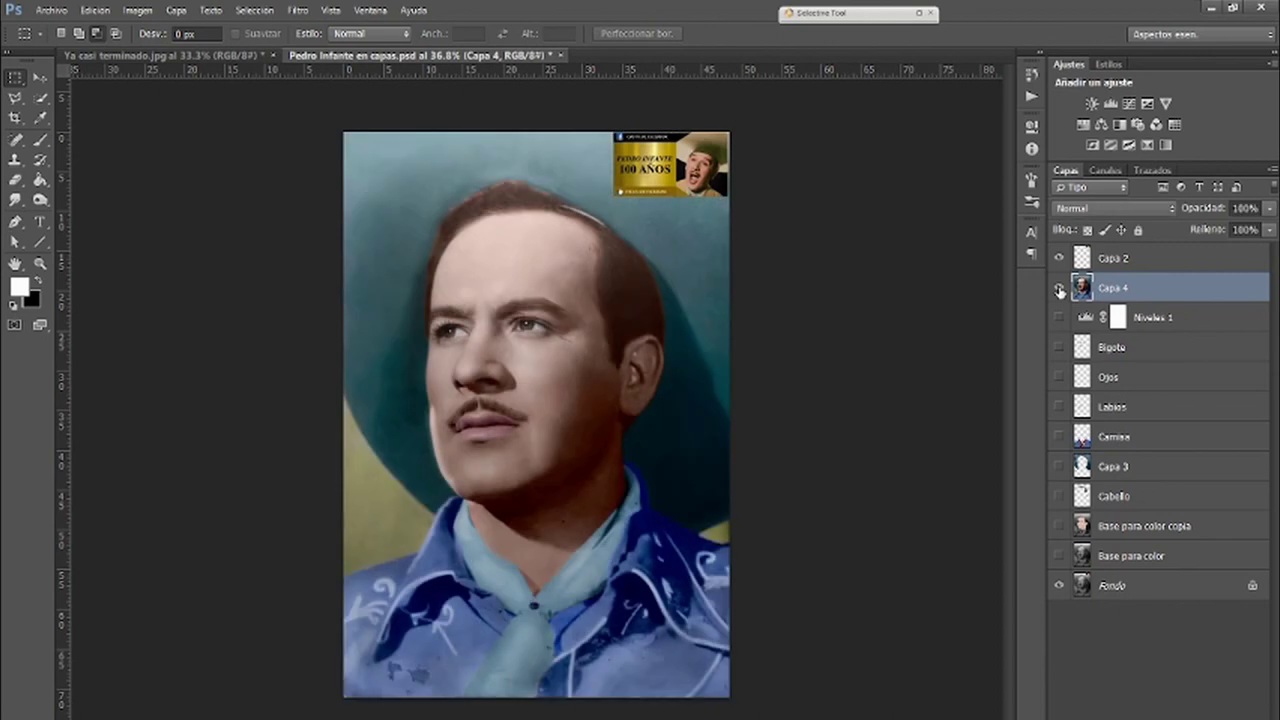
click(1060, 290)
click(1060, 290)
click(1060, 290)
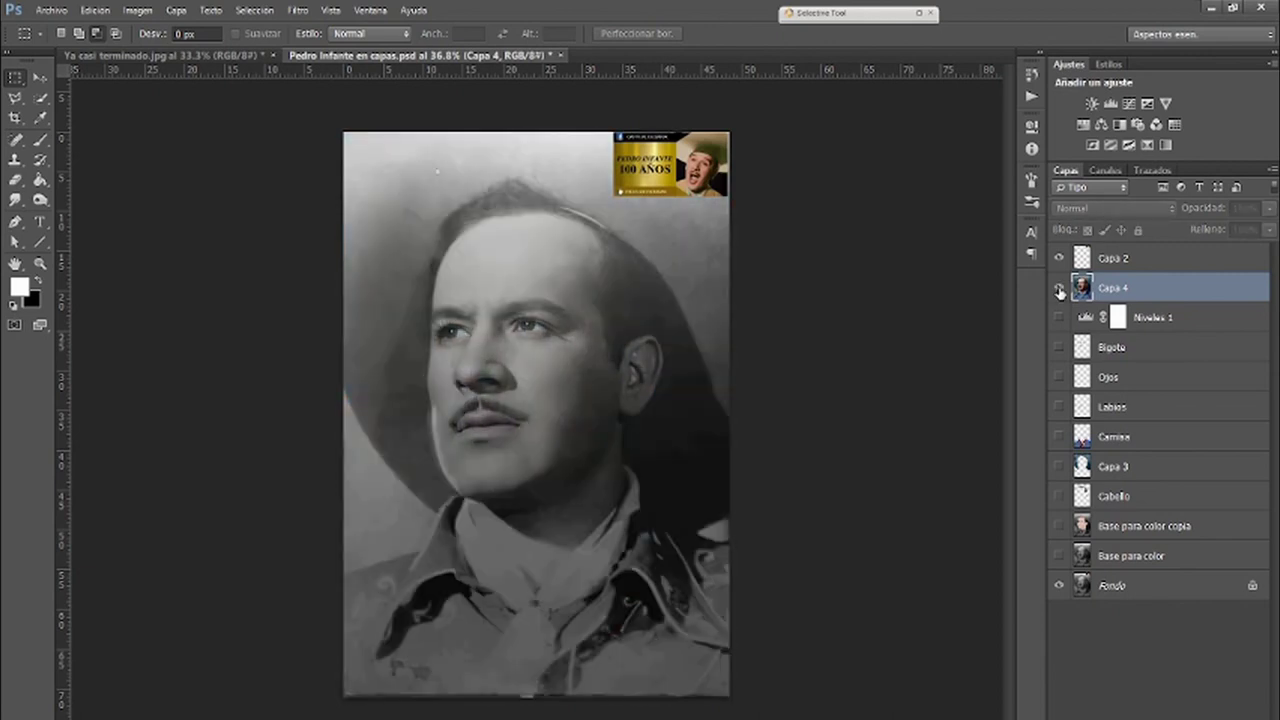
click(1060, 290)
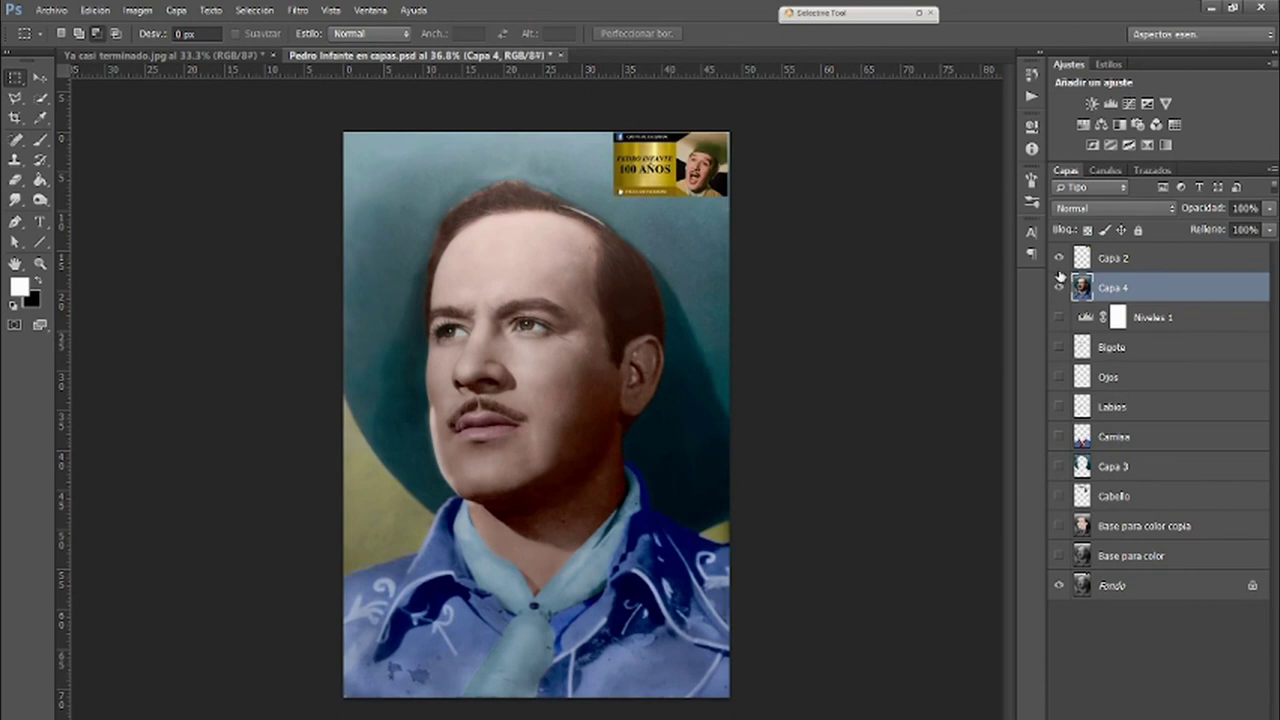
- Hide Capa 2 and Capa 4 to check the clean base, show Base para color, and show both upper layers again
click(1059, 259)
click(1060, 290)
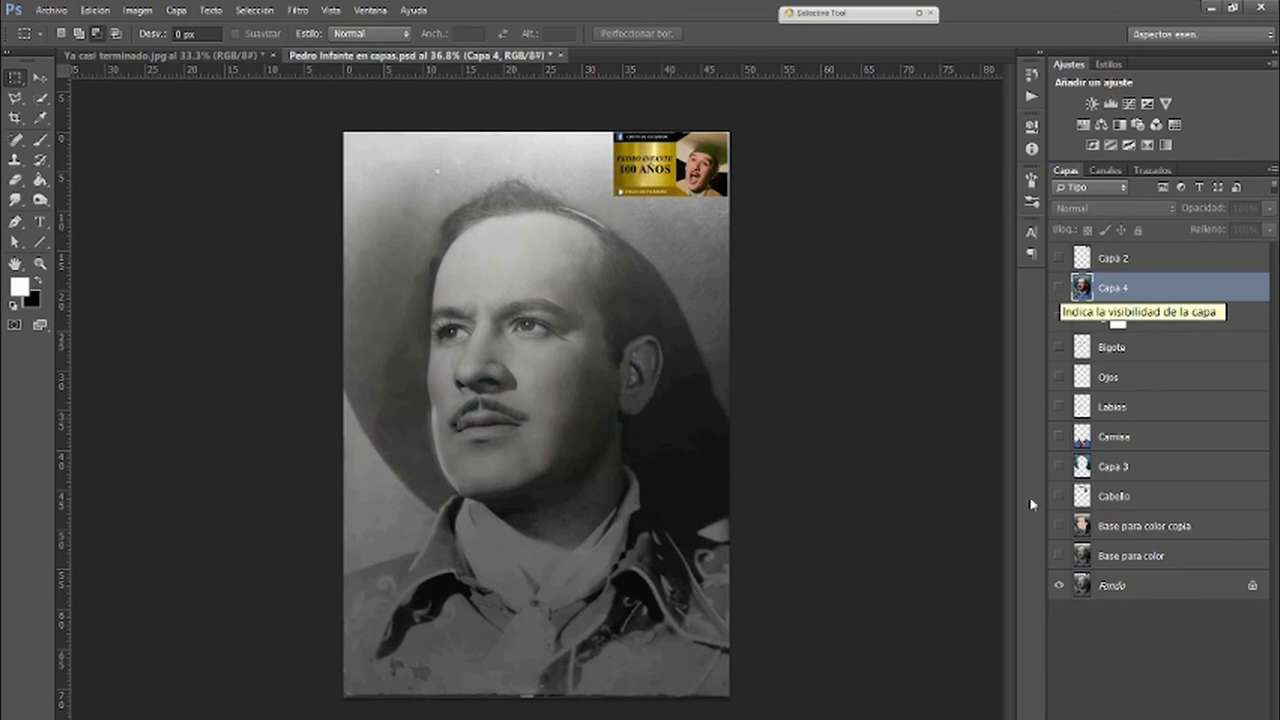
click(1059, 556)
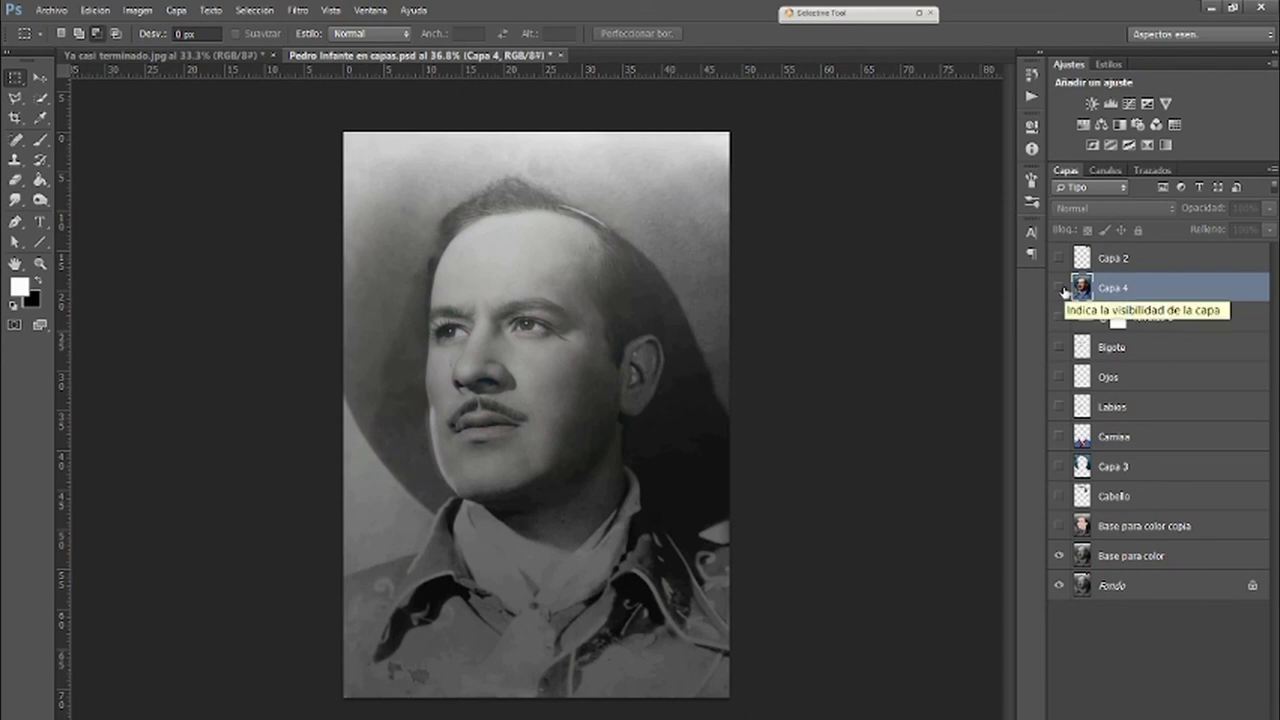
click(1060, 288)
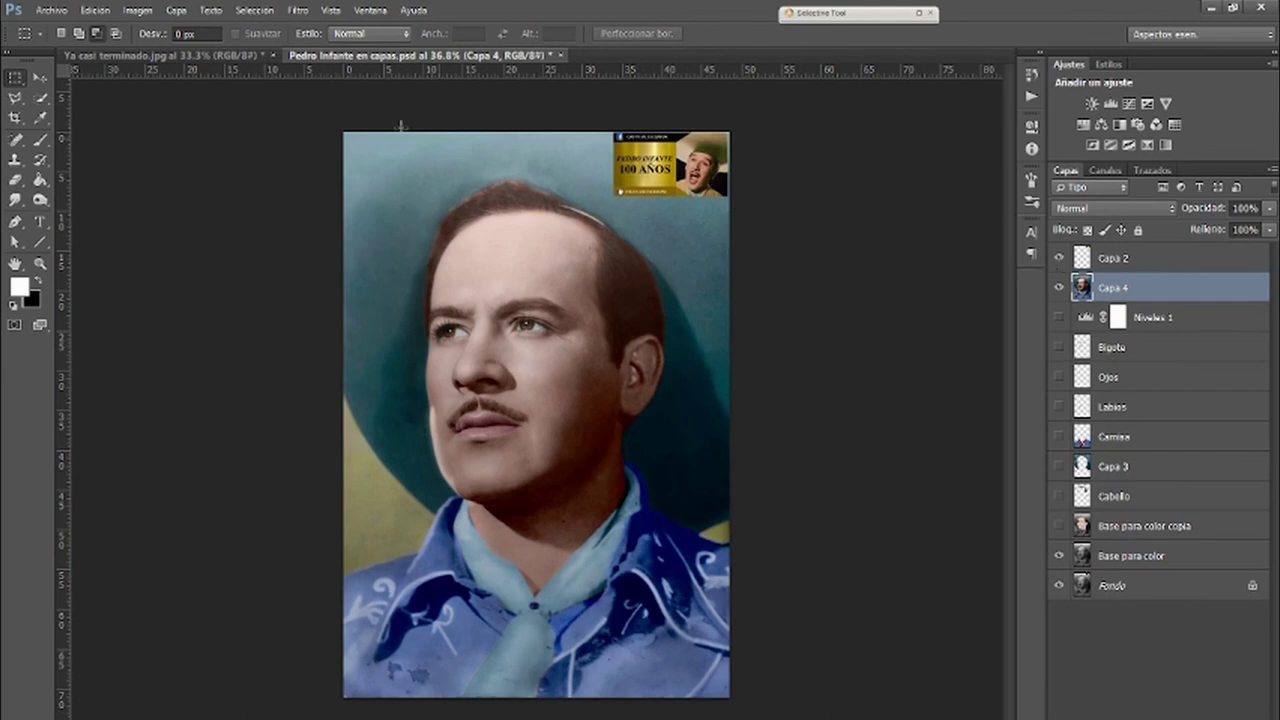
- Save the layered document as the Photoshop file "Pedro Infante a Color..psd" with maximum compatibility
click(50, 10)
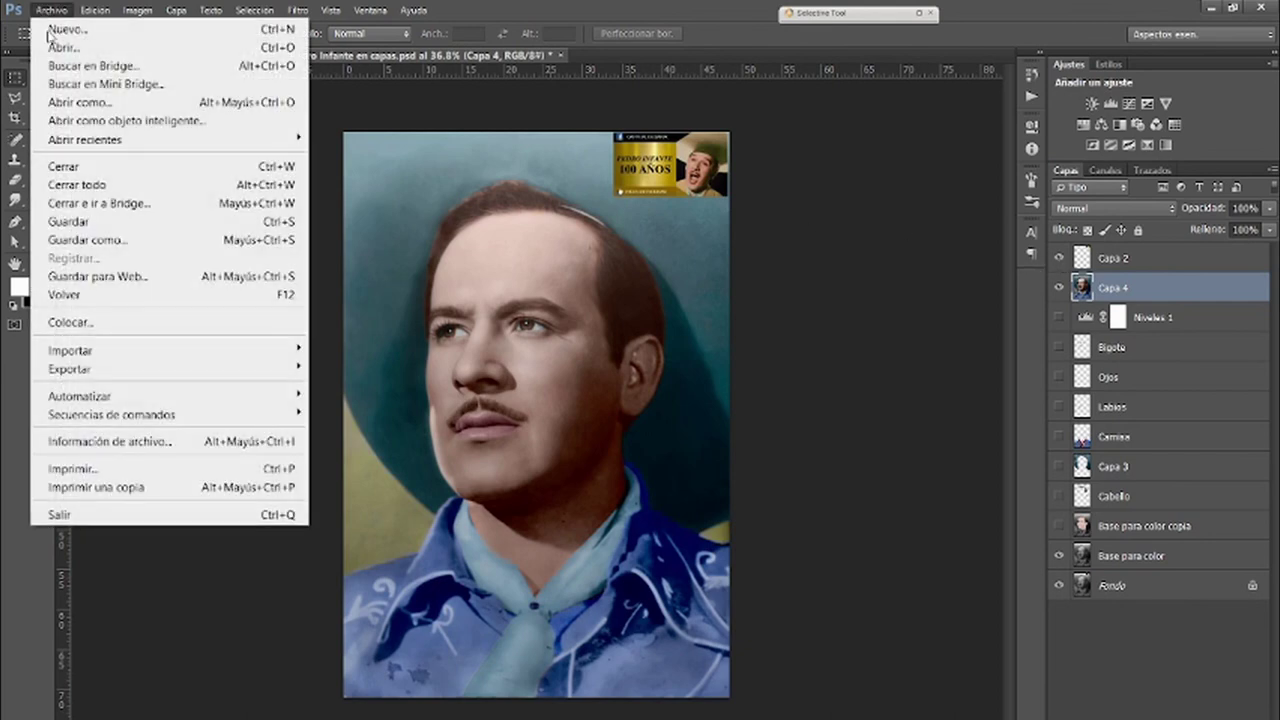
click(82, 244)
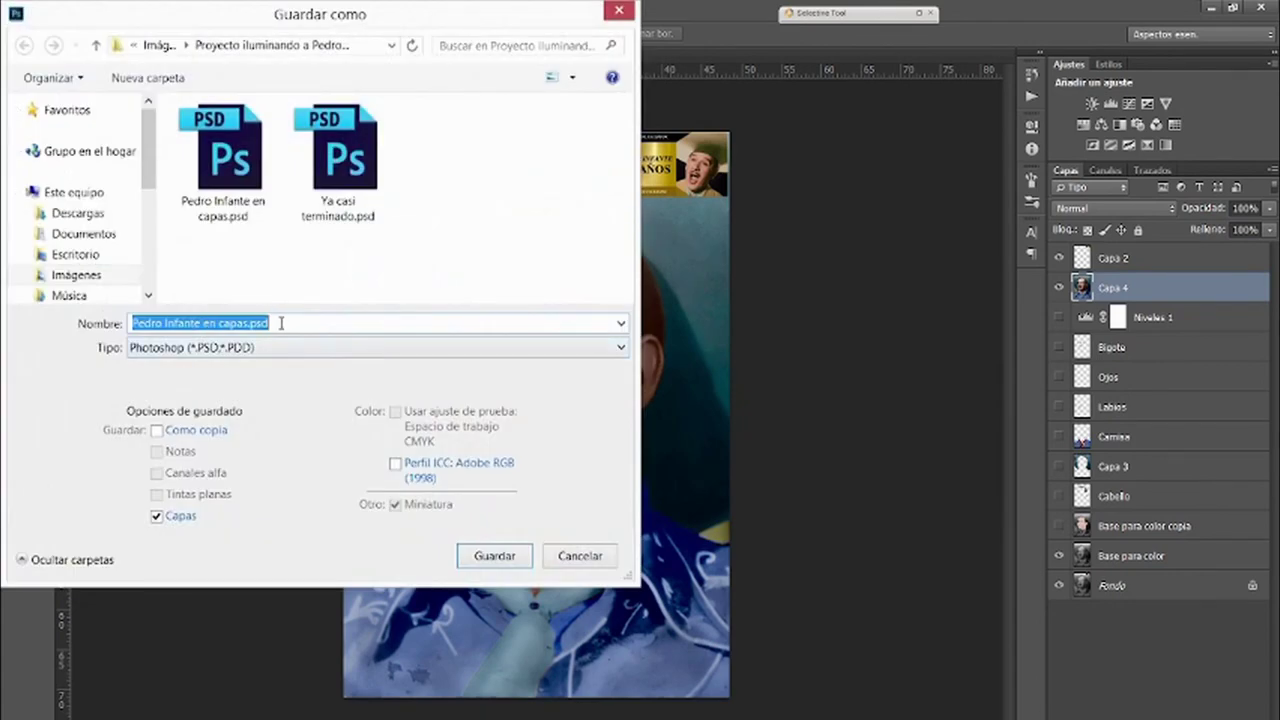
text(P)
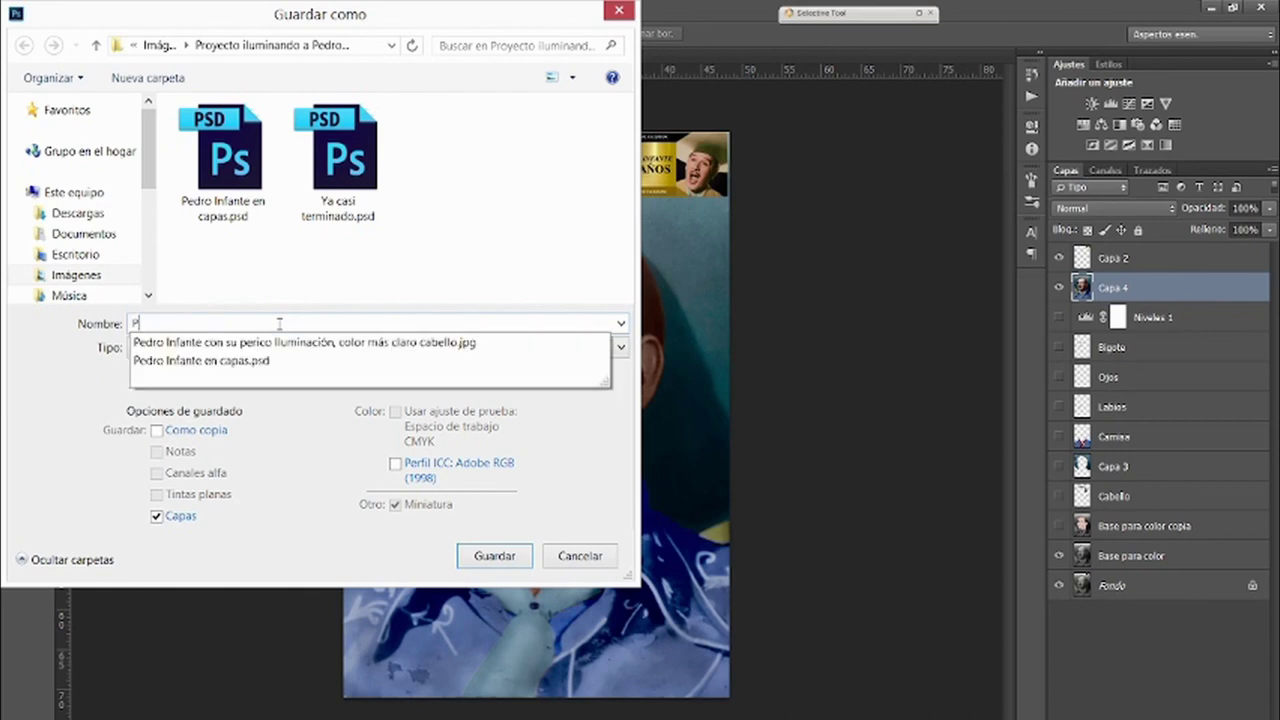
text(edro)
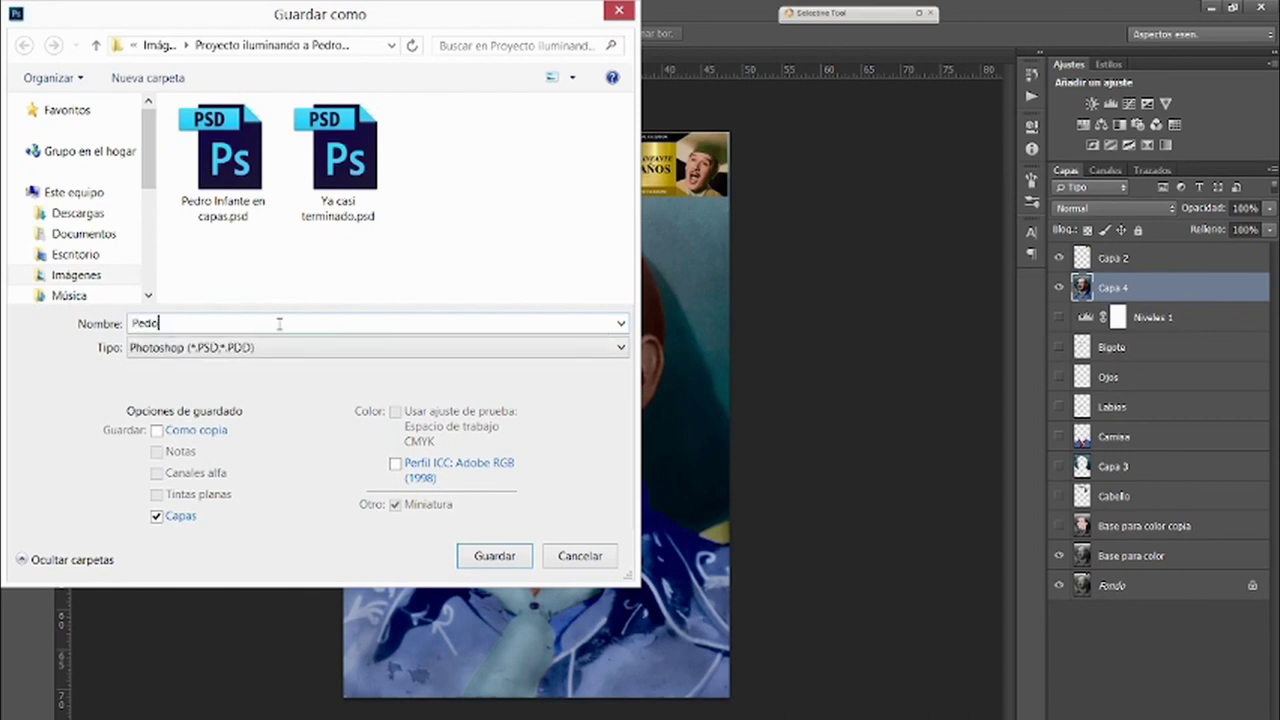
text( Infante a Color)
click(520, 562)
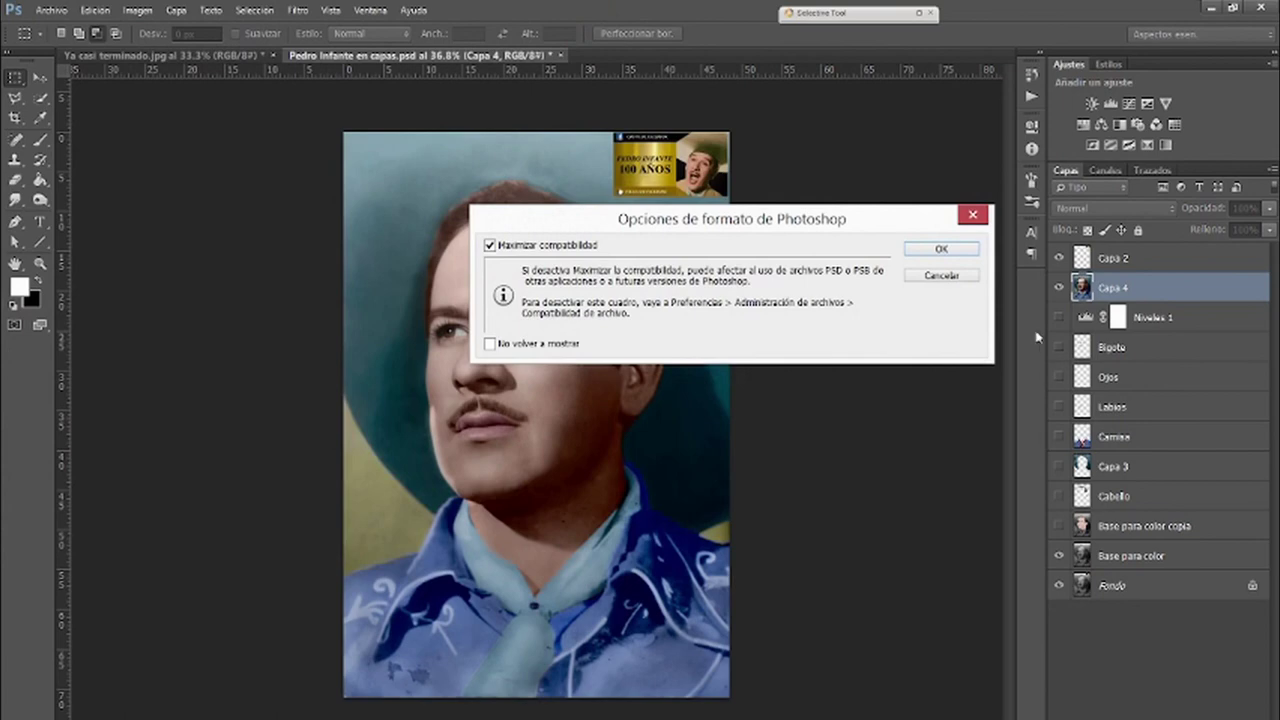
click(943, 251)
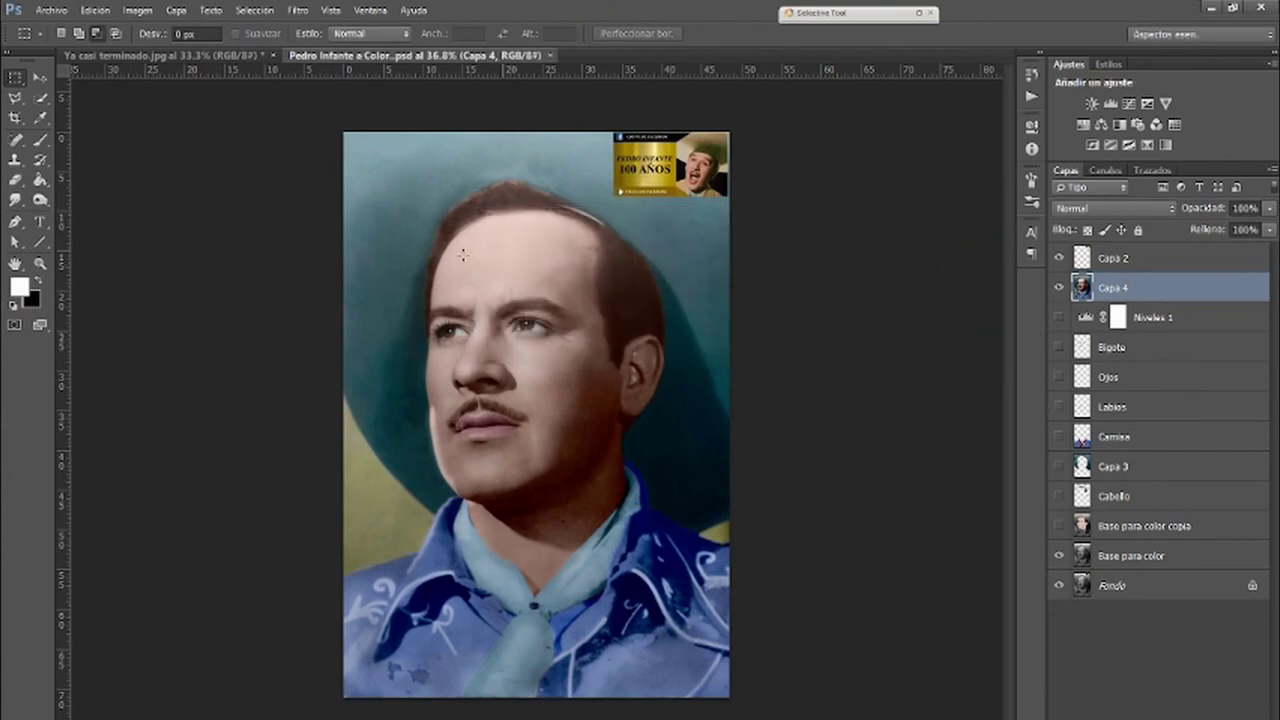
- Save a JPEG copy named "Pedro Infante a Color.jpg" at maximum quality 12 in progressive format
click(50, 12)
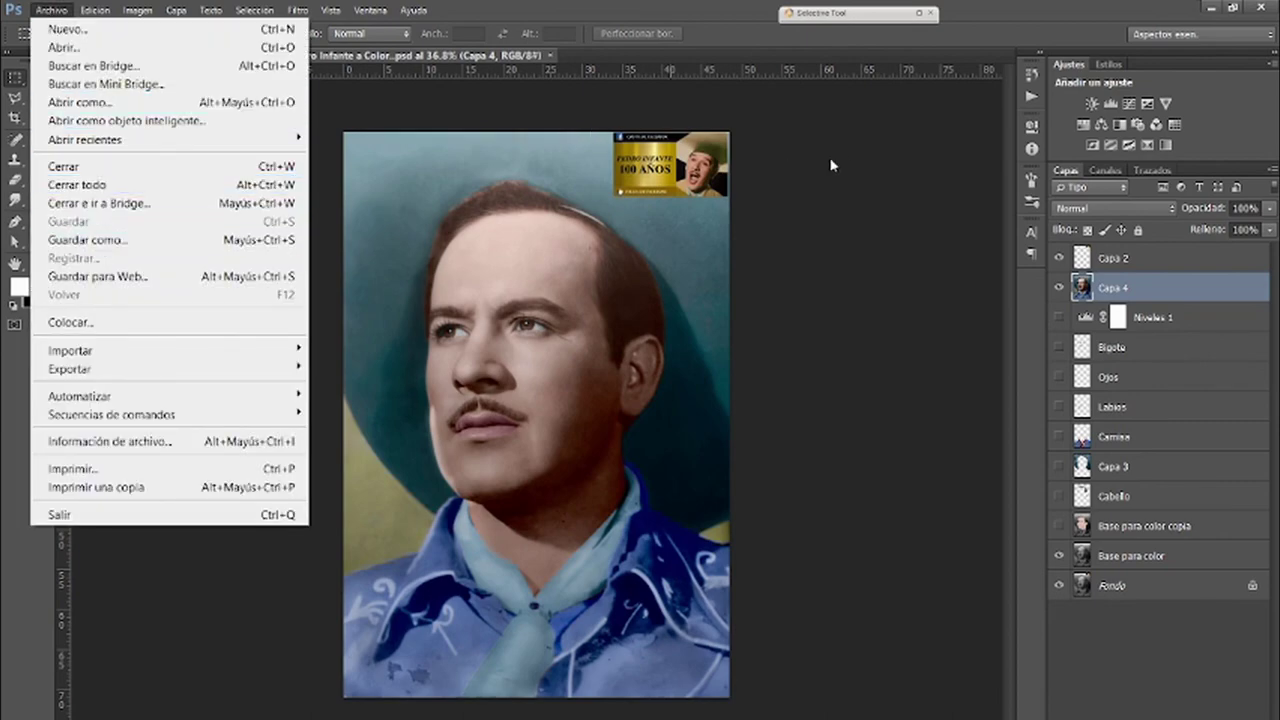
click(50, 12)
click(48, 12)
click(86, 241)
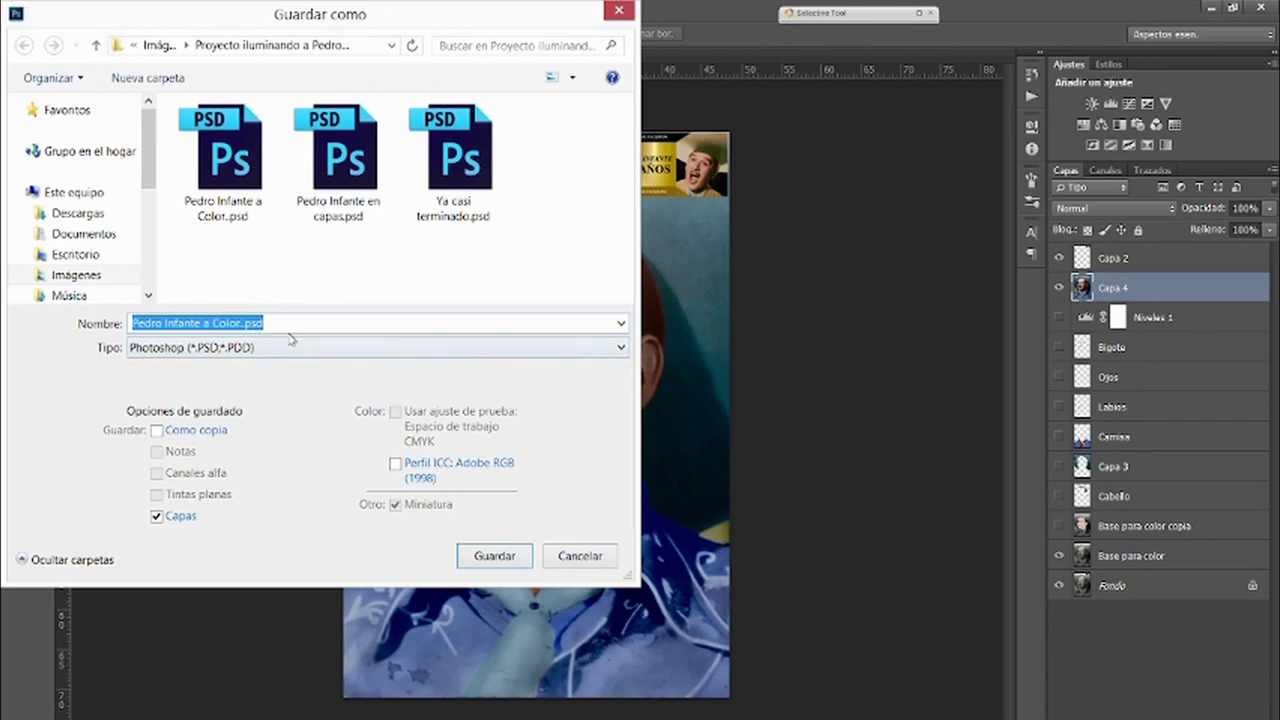
click(246, 324)
key(BackSpace)
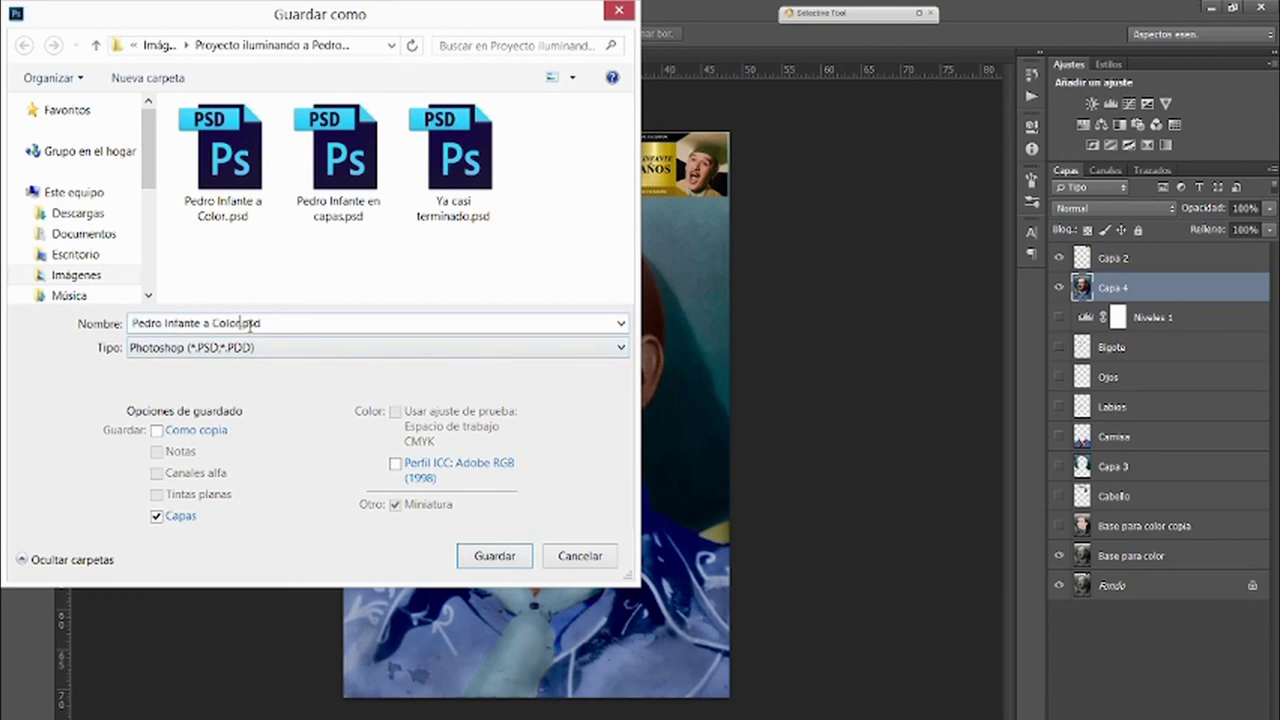
click(622, 350)
click(256, 519)
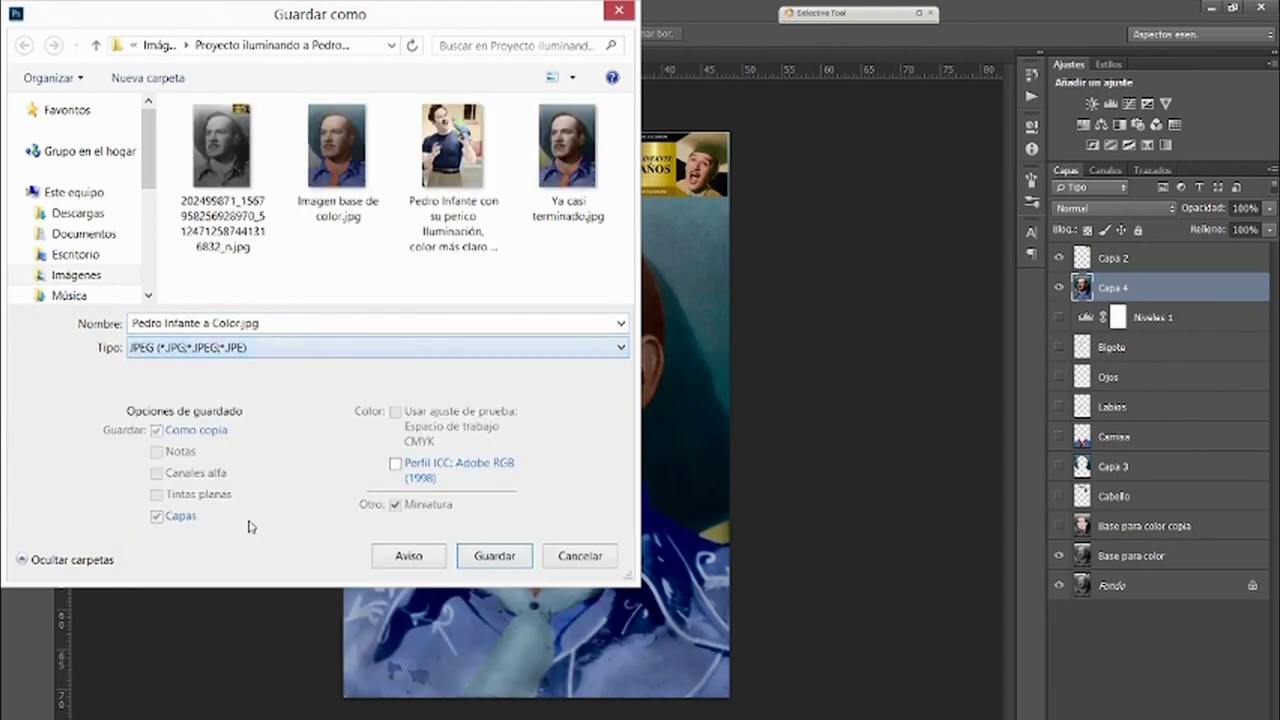
click(477, 558)
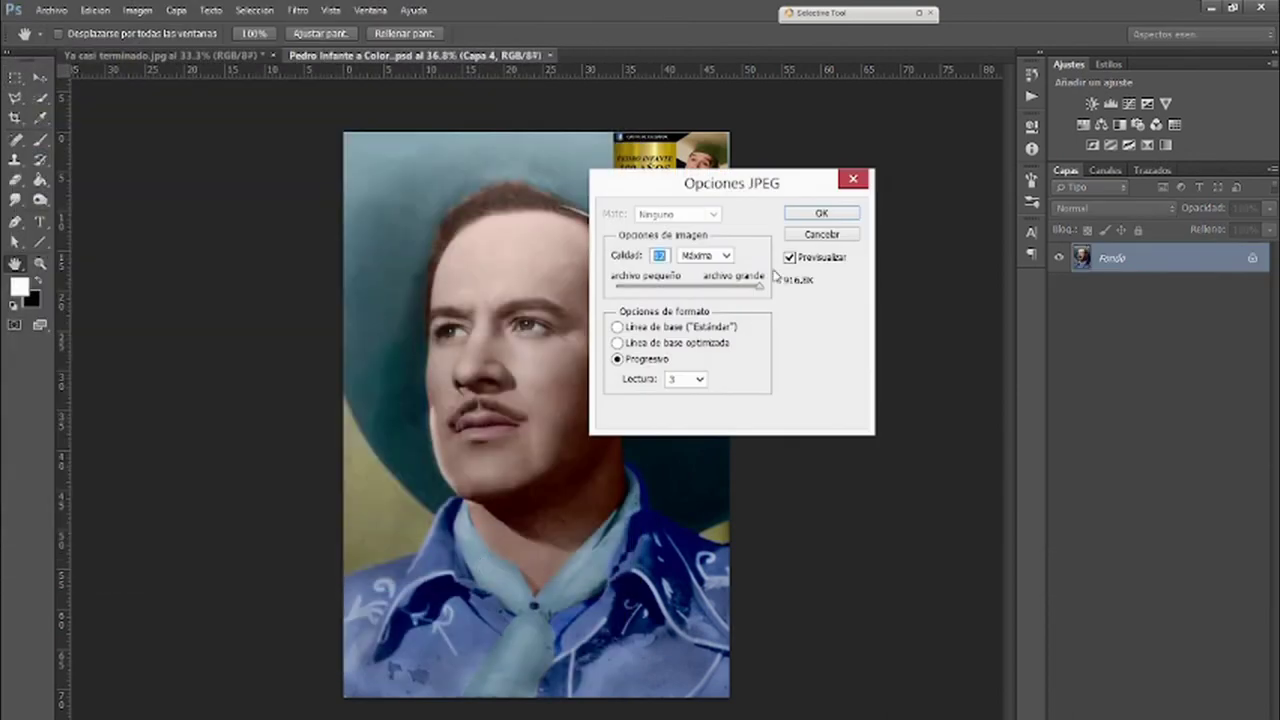
click(822, 213)
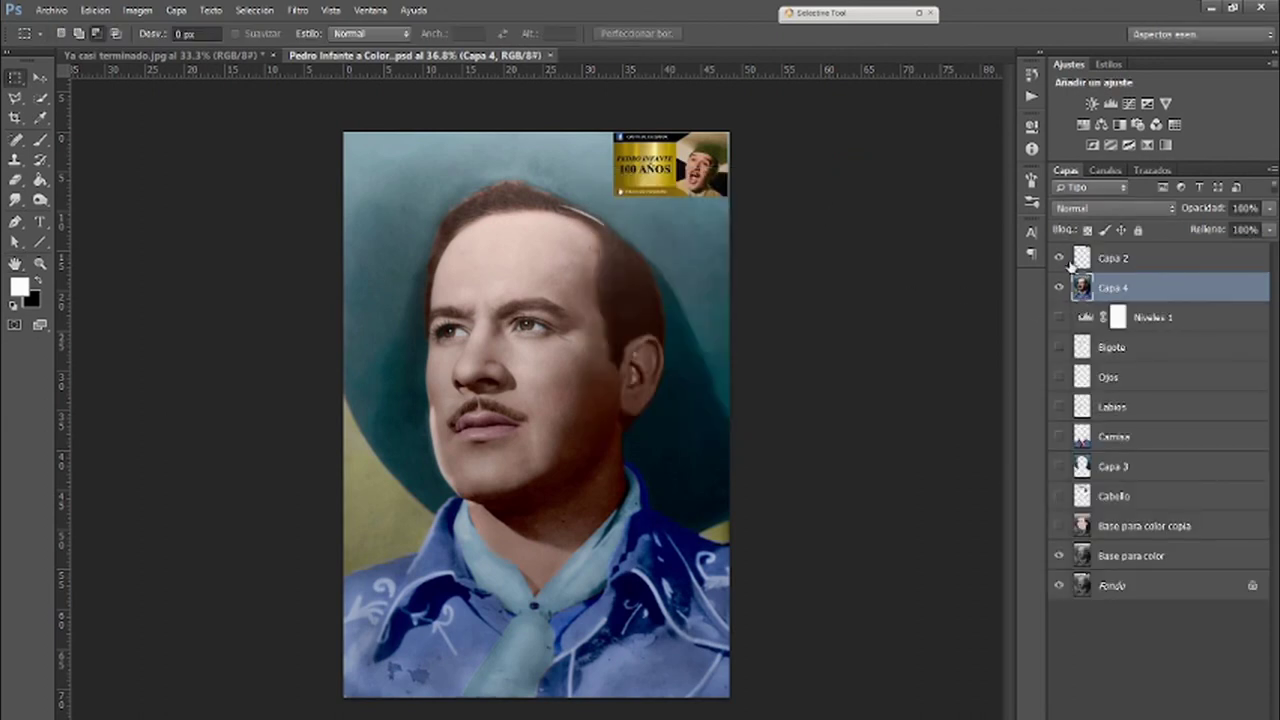
- Hide the watermark layer Capa 2 and save a JPEG copy named "Pedro Infante a Color sin marca de agua.jpg" at maximum quality 12
click(1061, 259)
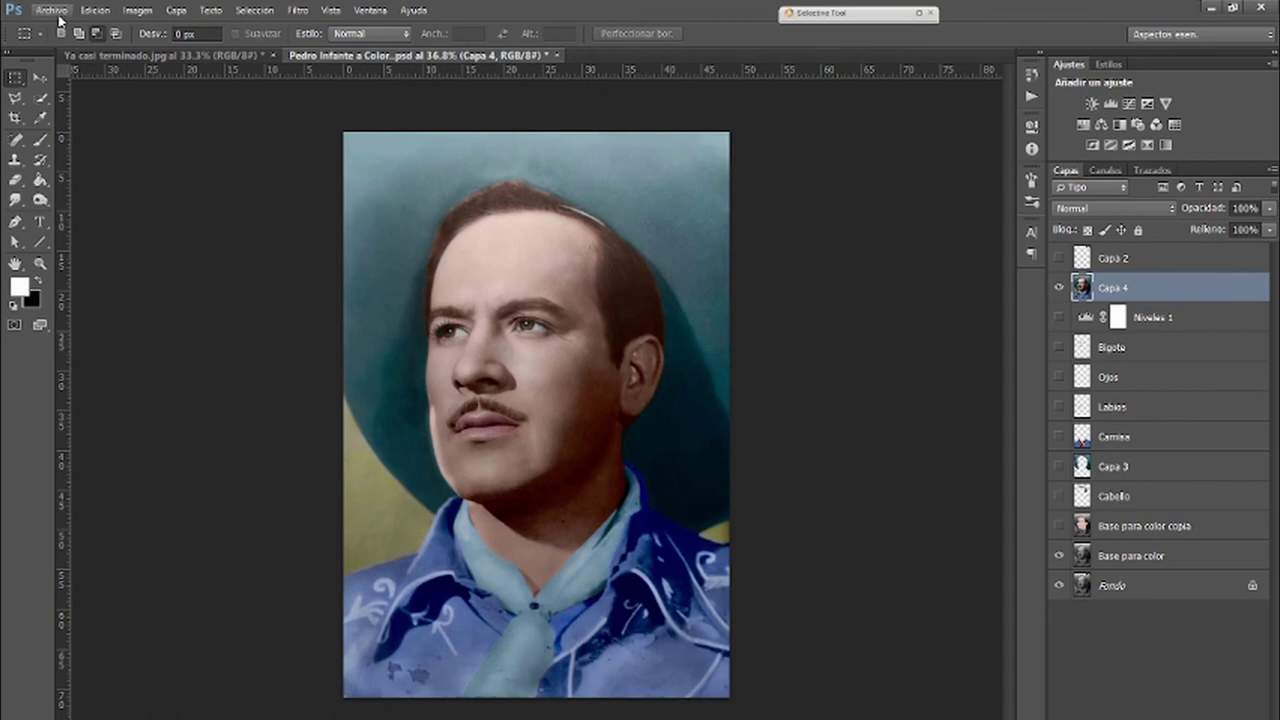
click(50, 10)
click(105, 243)
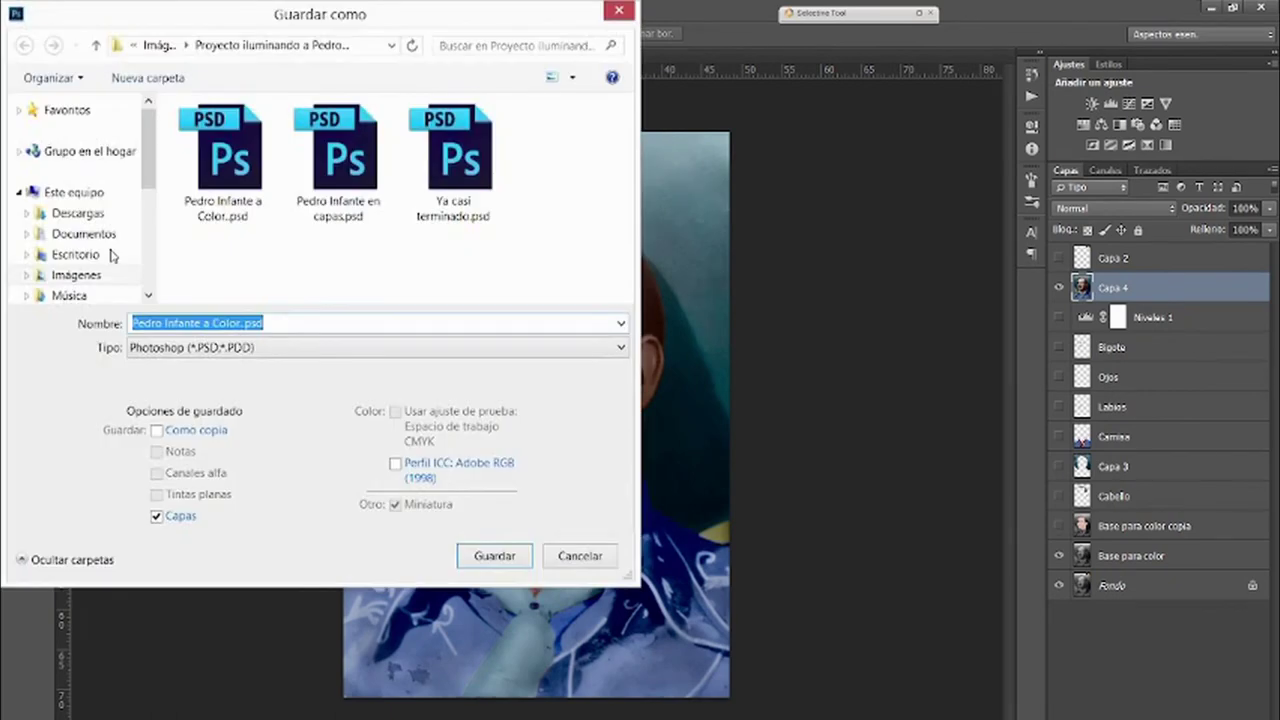
click(246, 323)
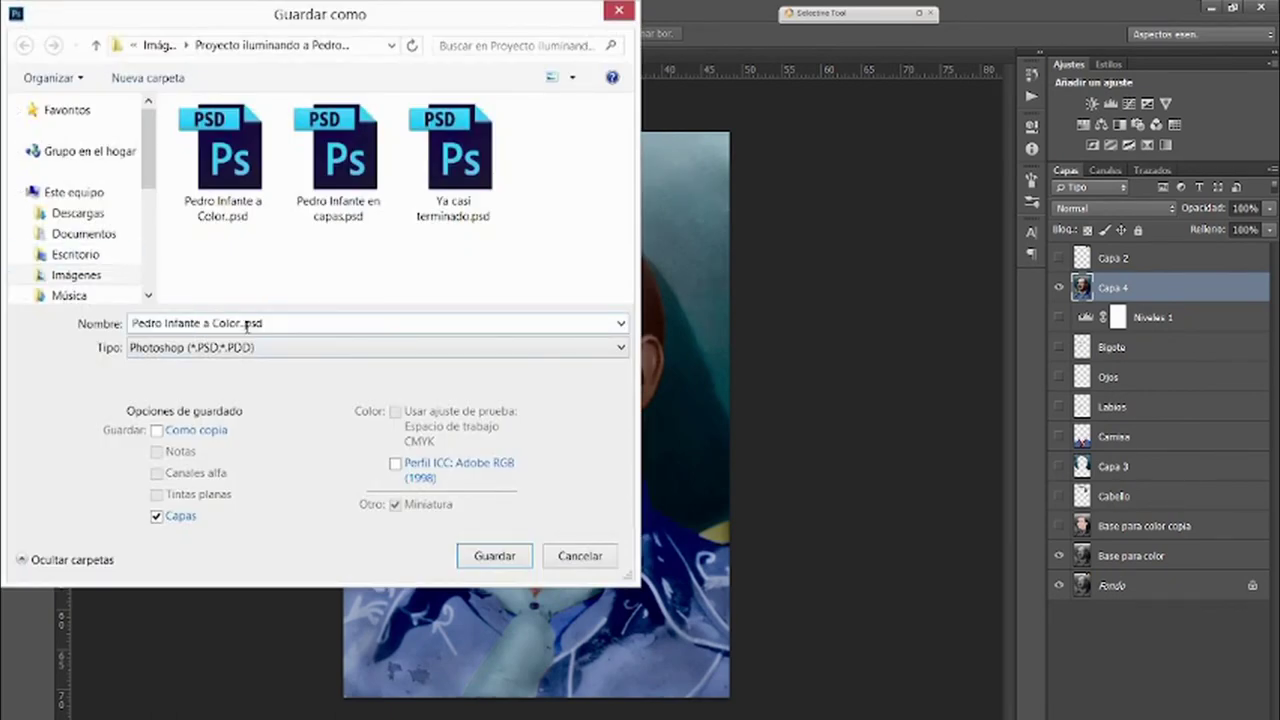
key(BackSpace)
text(sin marca de agua)
click(621, 349)
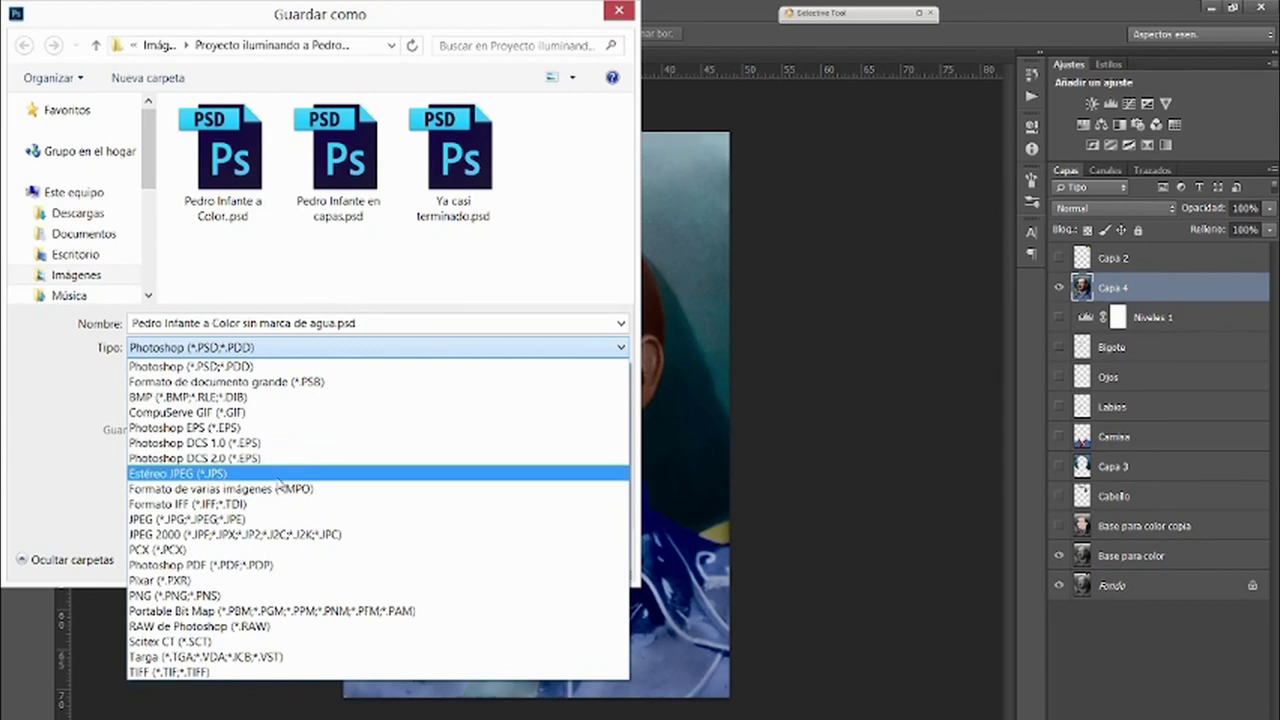
click(257, 519)
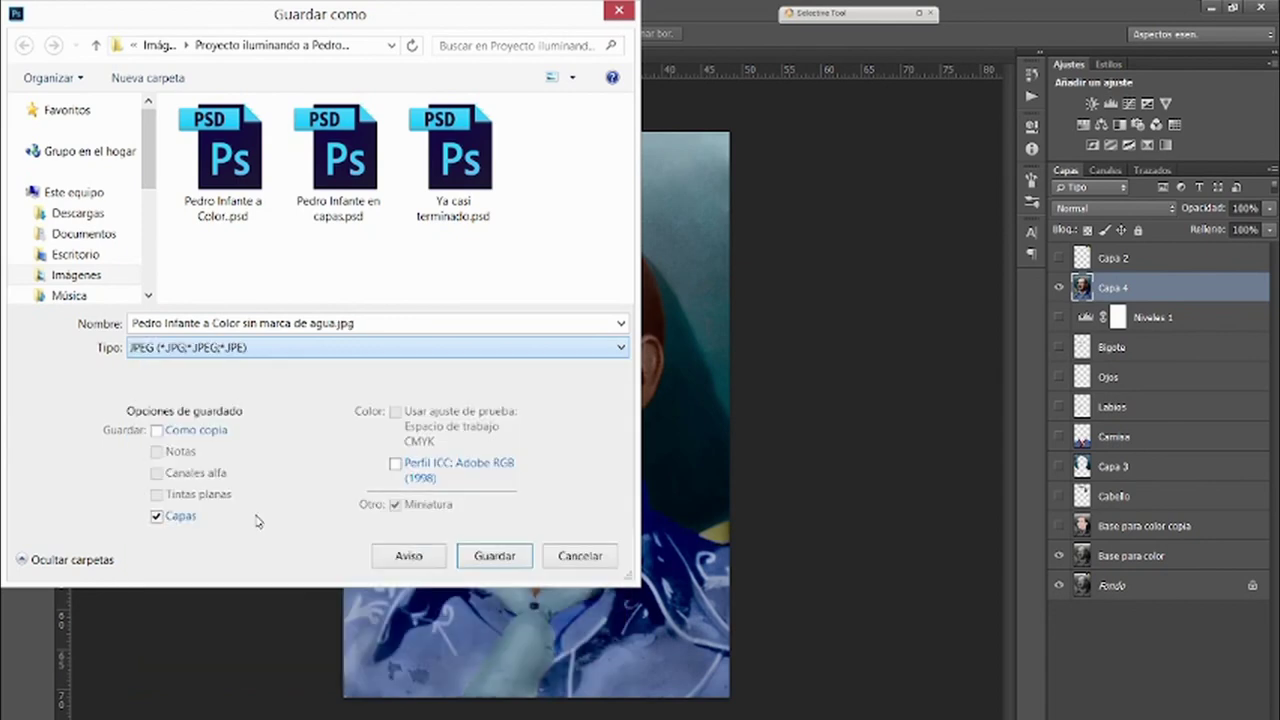
click(482, 563)
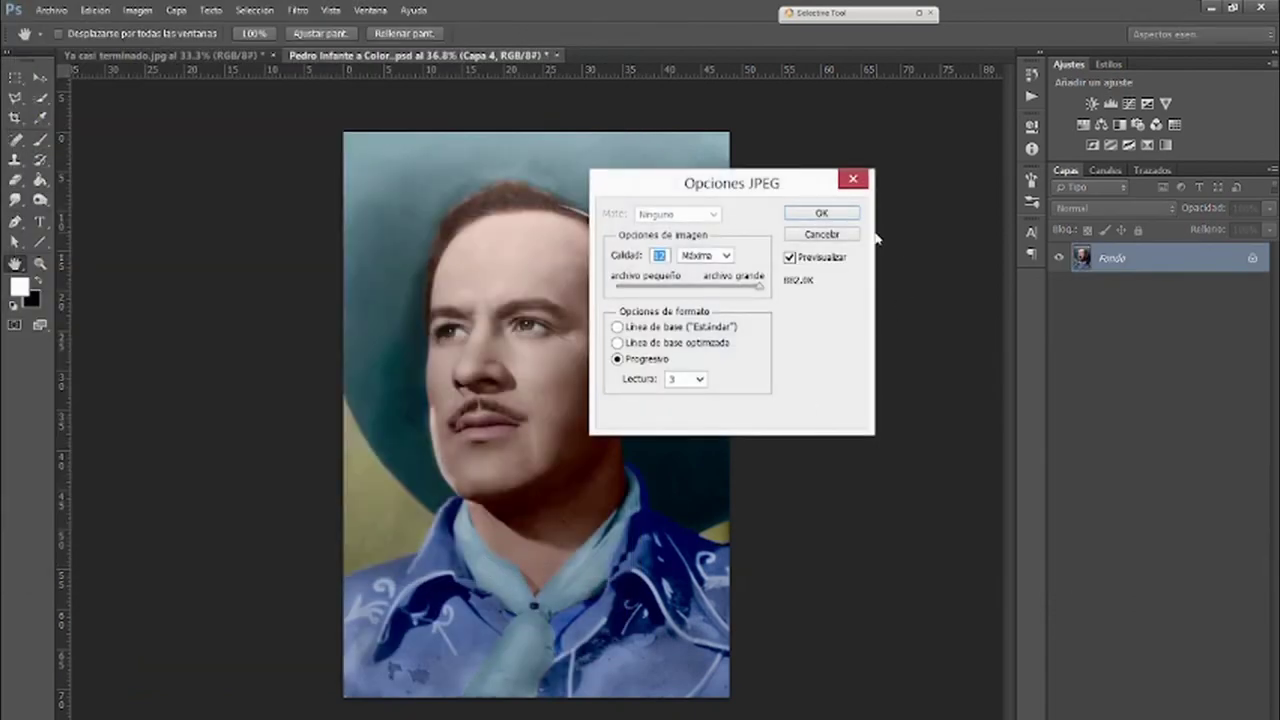
click(834, 212)
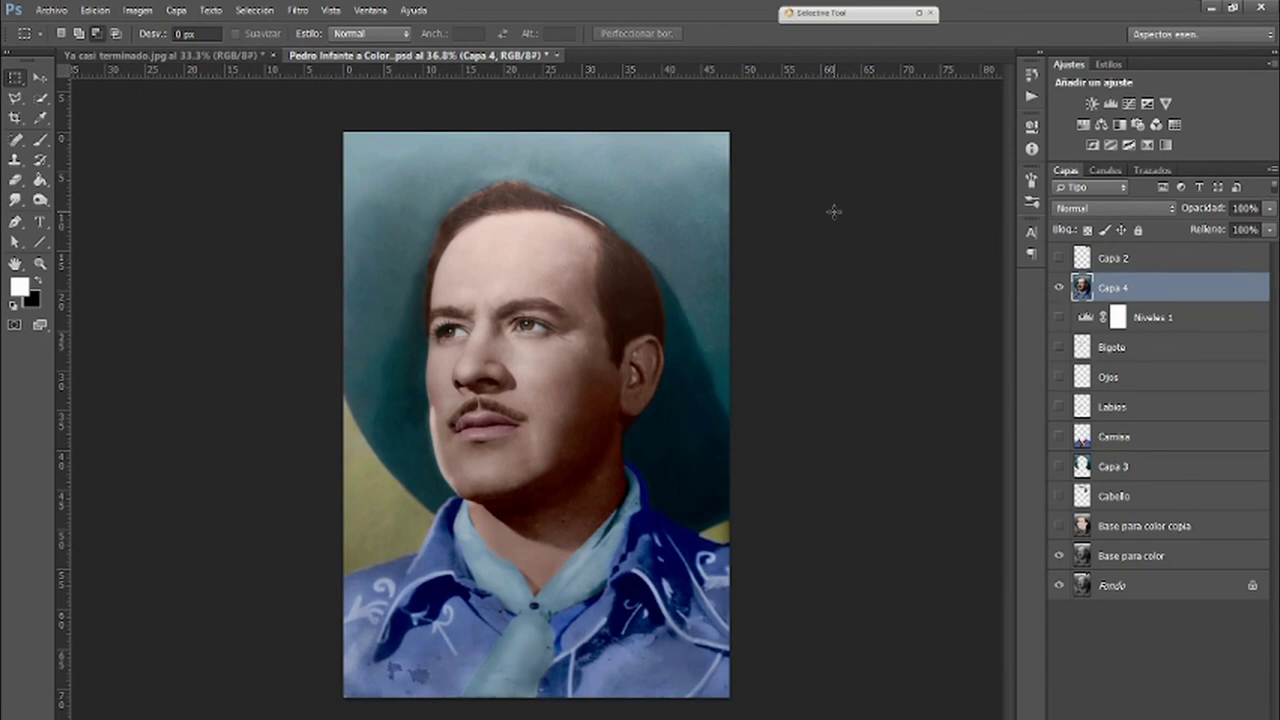